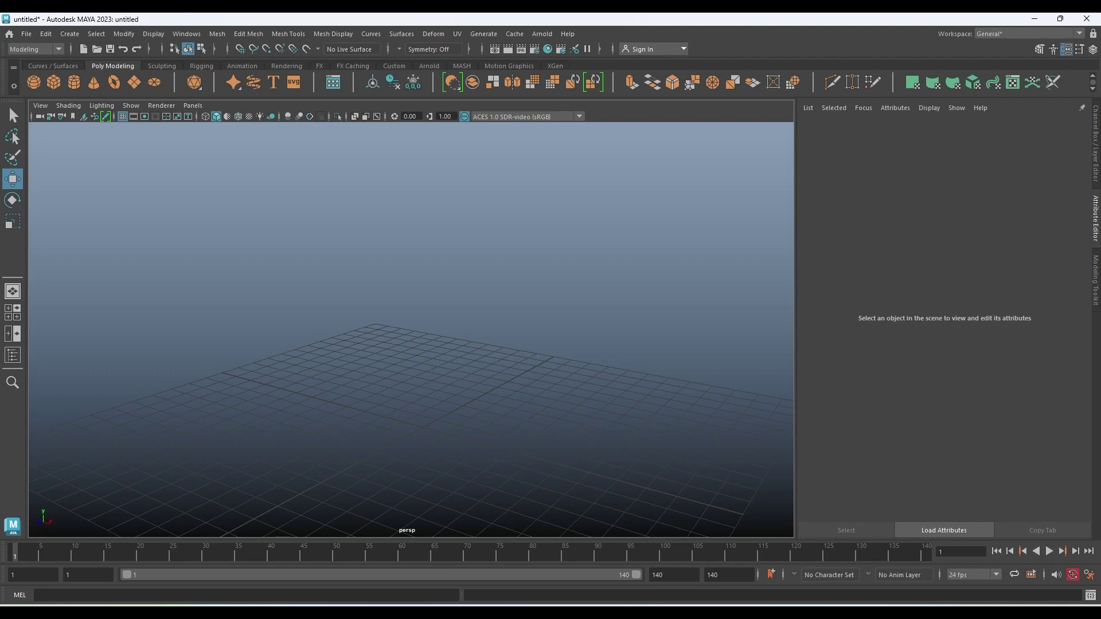
# Unhide TableLeg1 via the Outliner so the round pedestal table shows, then orbit around it
pyautogui.click(12, 356)
pyautogui.click(73, 187)
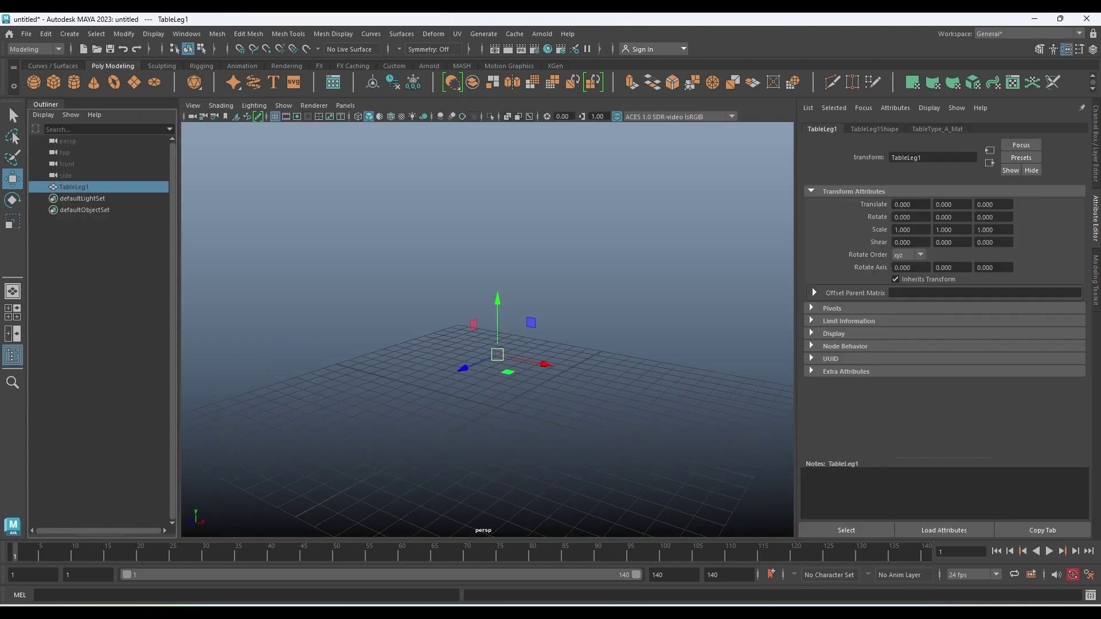
pyautogui.press('h')
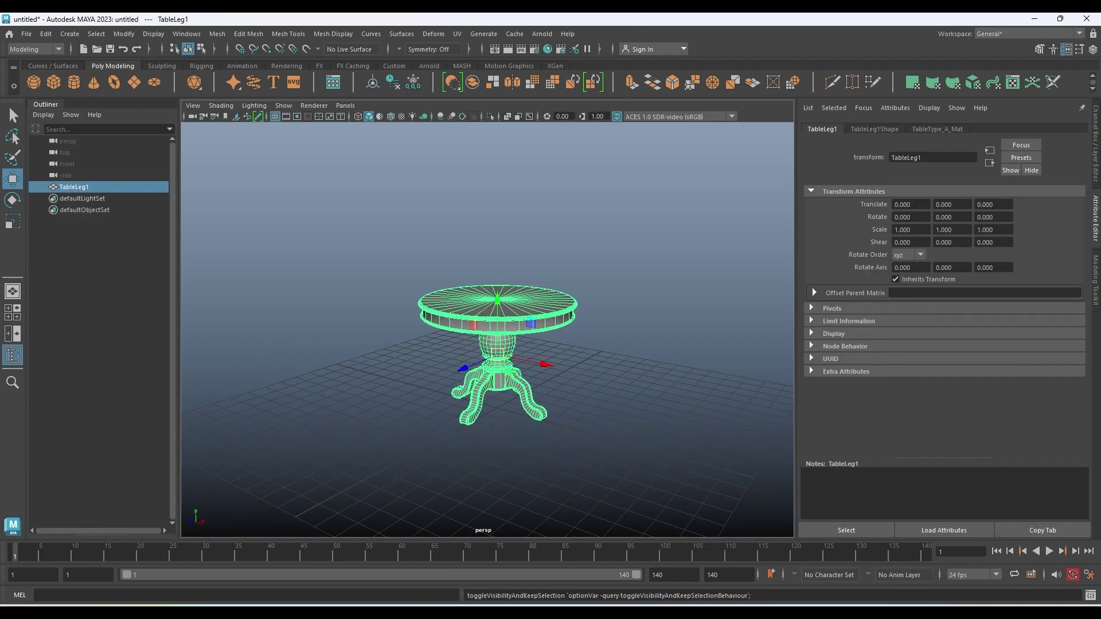
pyautogui.click(13, 355)
pyautogui.moveTo(413, 287)
pyautogui.keyDown('alt'); pyautogui.mouseDown()
pyautogui.moveTo(419, 339)
pyautogui.moveTo(389, 298)
pyautogui.mouseUp(); pyautogui.keyUp('alt')
pyautogui.click(631, 183)
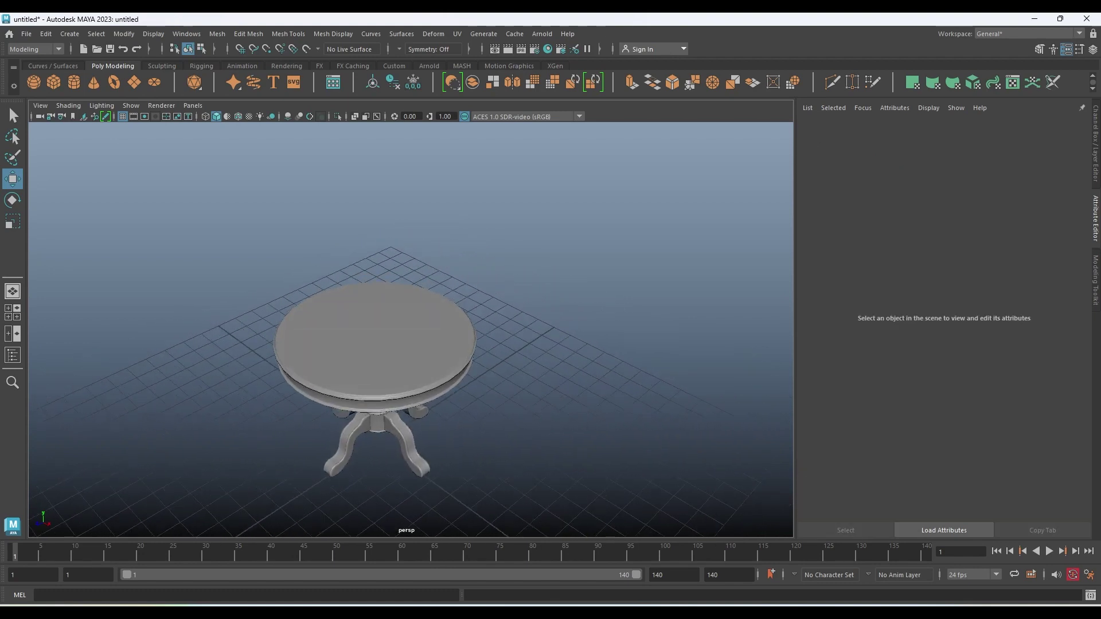
pyautogui.keyDown('alt'); pyautogui.moveTo(378, 344); pyautogui.dragTo(413, 321); pyautogui.keyUp('alt')
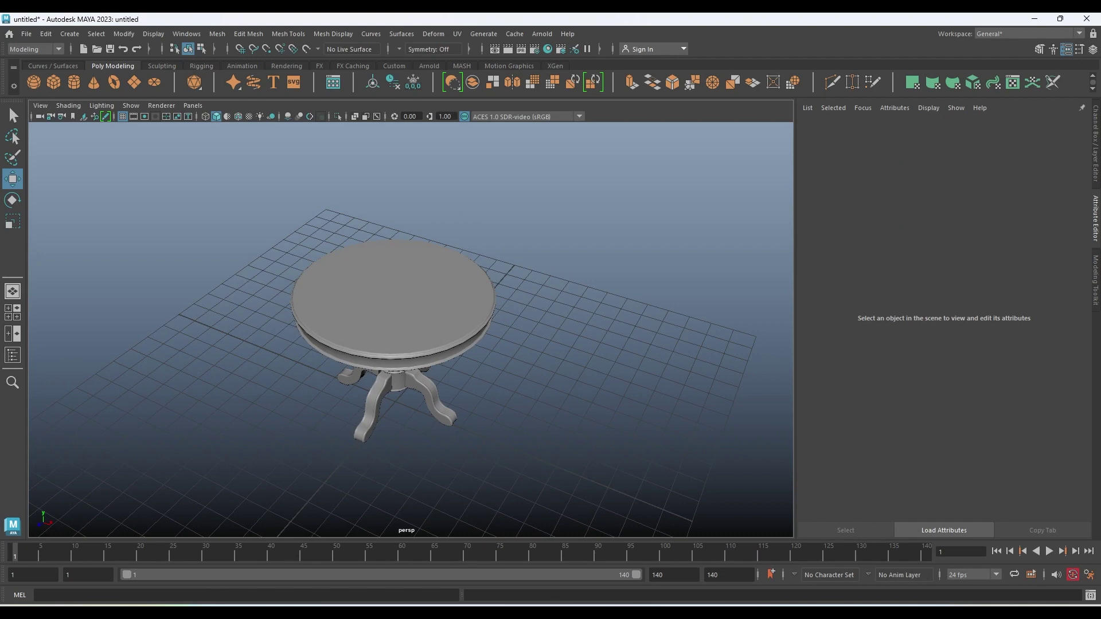
pyautogui.scroll(-2, 402, 321)
pyautogui.scroll(-2, 401, 321)
pyautogui.keyDown('alt'); pyautogui.moveTo(401, 321); pyautogui.dragTo(373, 324); pyautogui.keyUp('alt')
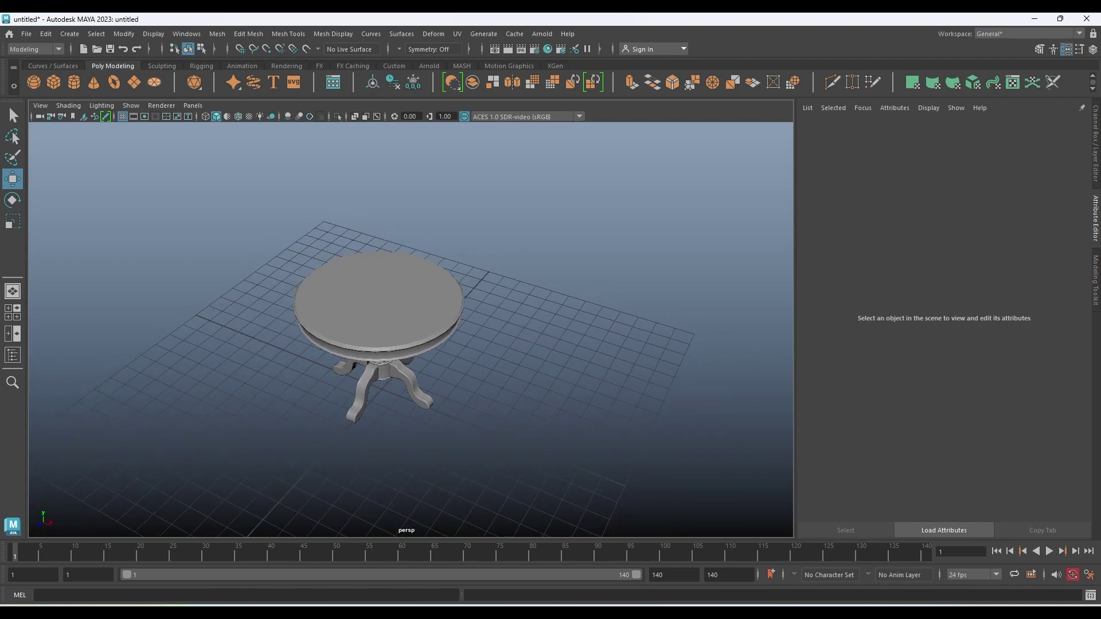
# Create a polygon disc and set its Subdivisions to 5 and Radius to 5.6
pyautogui.click(154, 82)
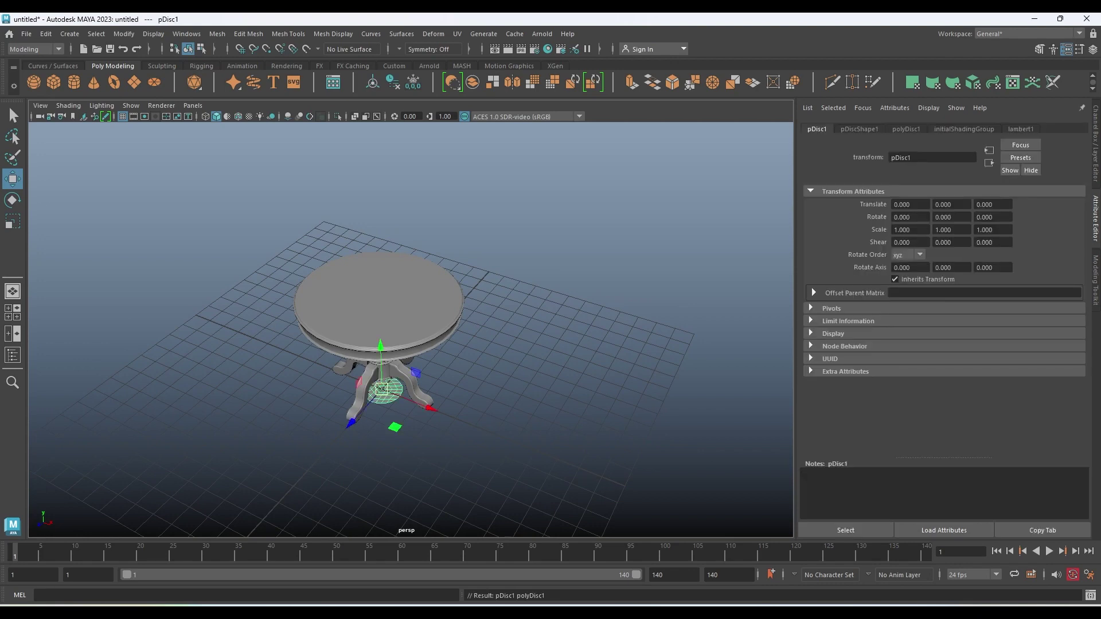
pyautogui.hotkey('ctrl', 'a')
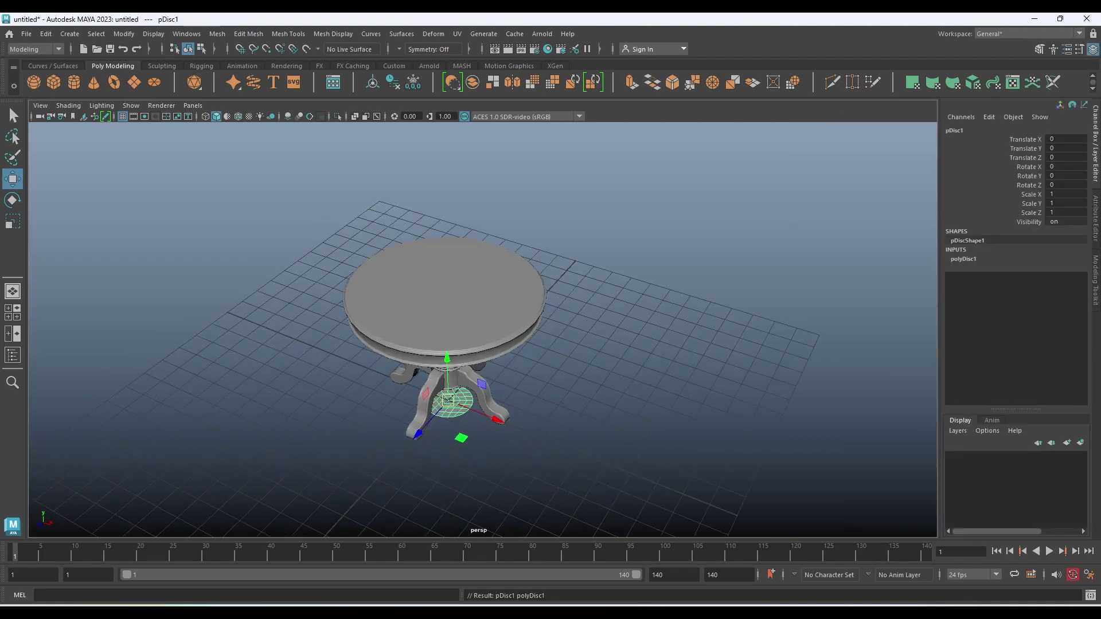
pyautogui.click(963, 259)
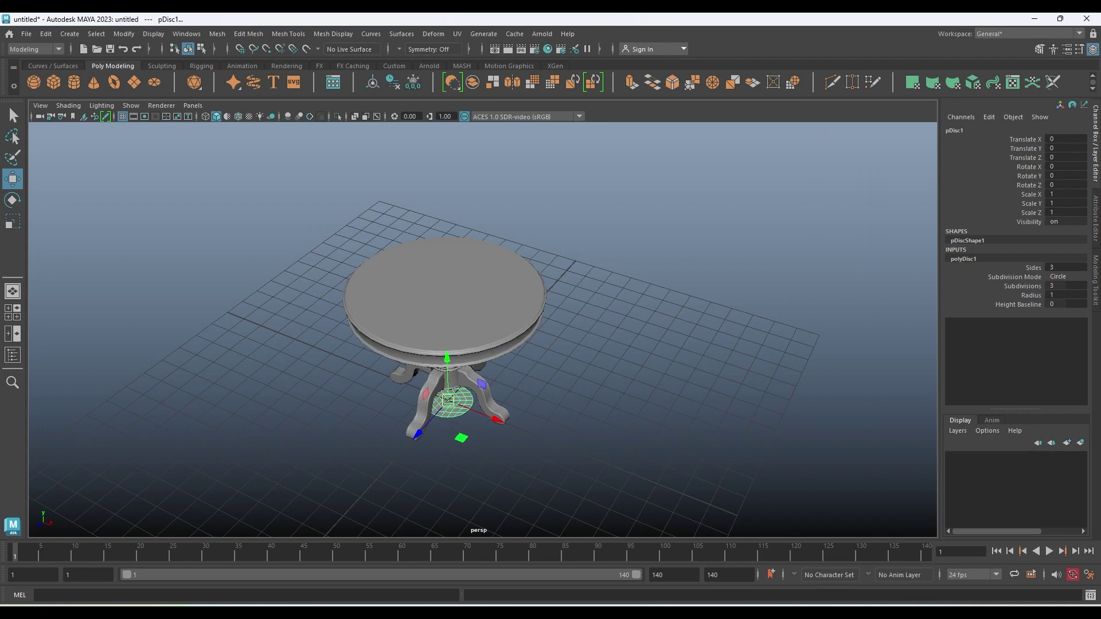
pyautogui.click(1022, 286)
pyautogui.moveTo(515, 344); pyautogui.dragTo(550, 344, button='middle')
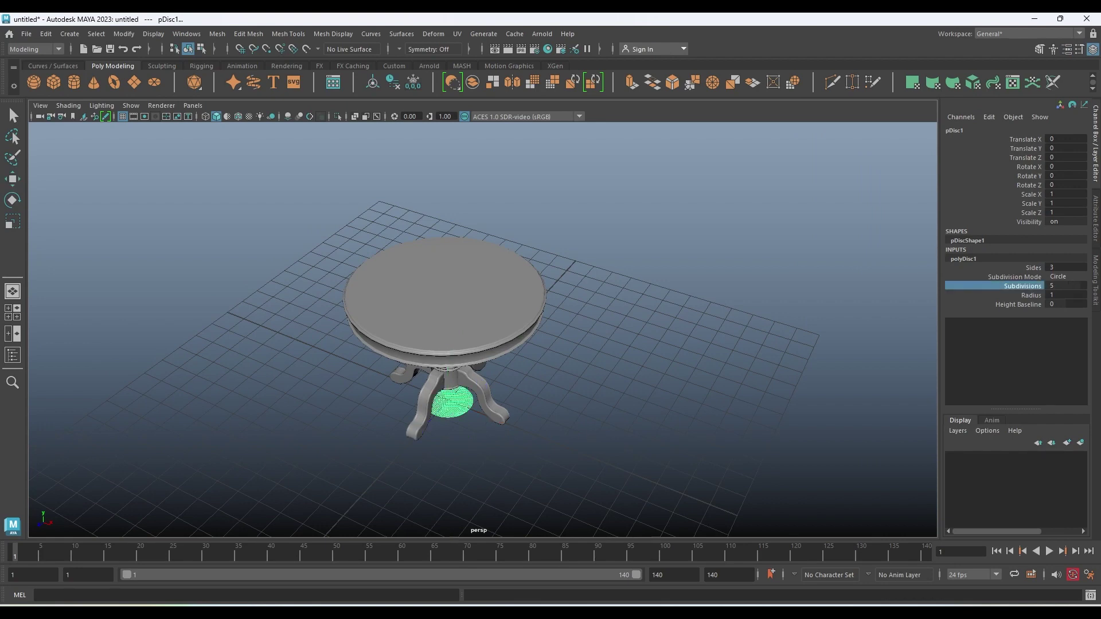
pyautogui.click(1031, 295)
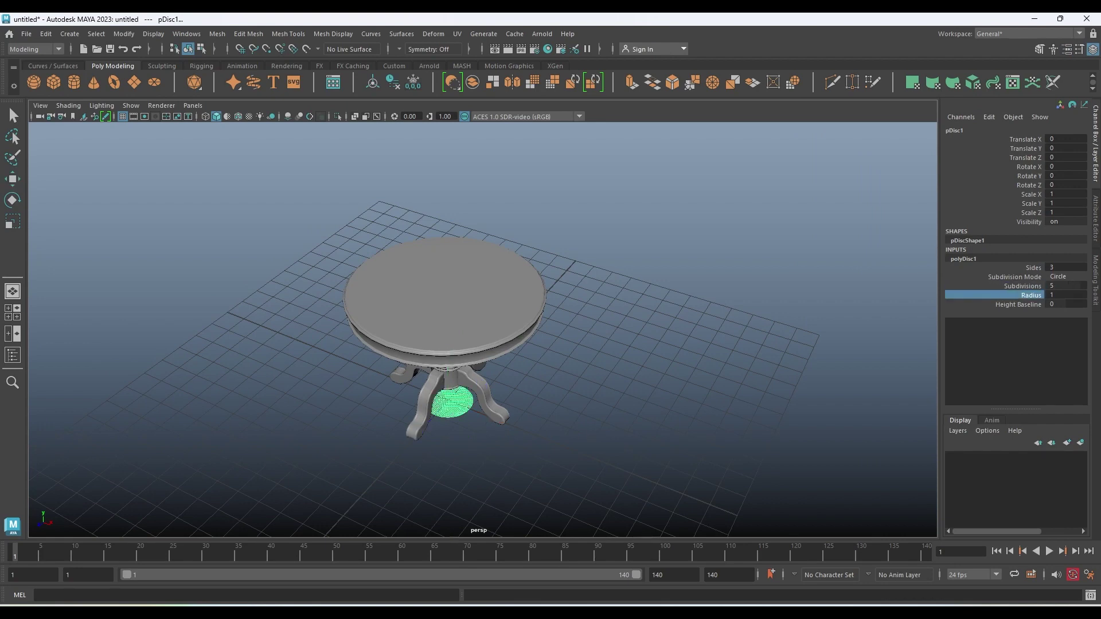
pyautogui.moveTo(516, 344); pyautogui.dragTo(619, 344, button='middle')
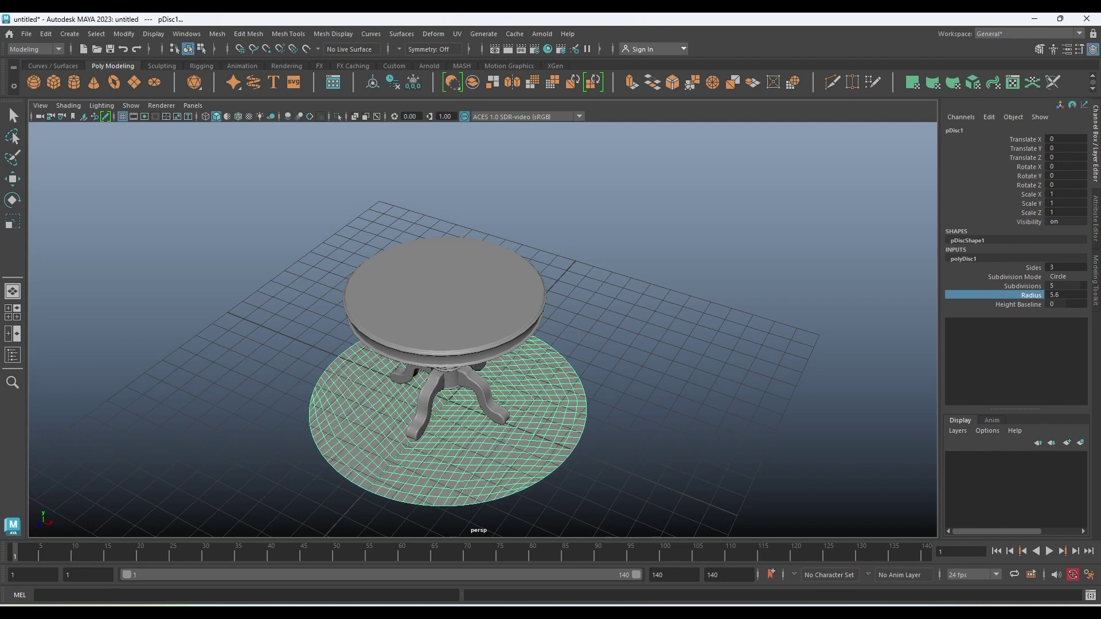
pyautogui.press('w')
pyautogui.keyDown('alt'); pyautogui.moveTo(516, 287); pyautogui.dragTo(516, 252); pyautogui.keyUp('alt')
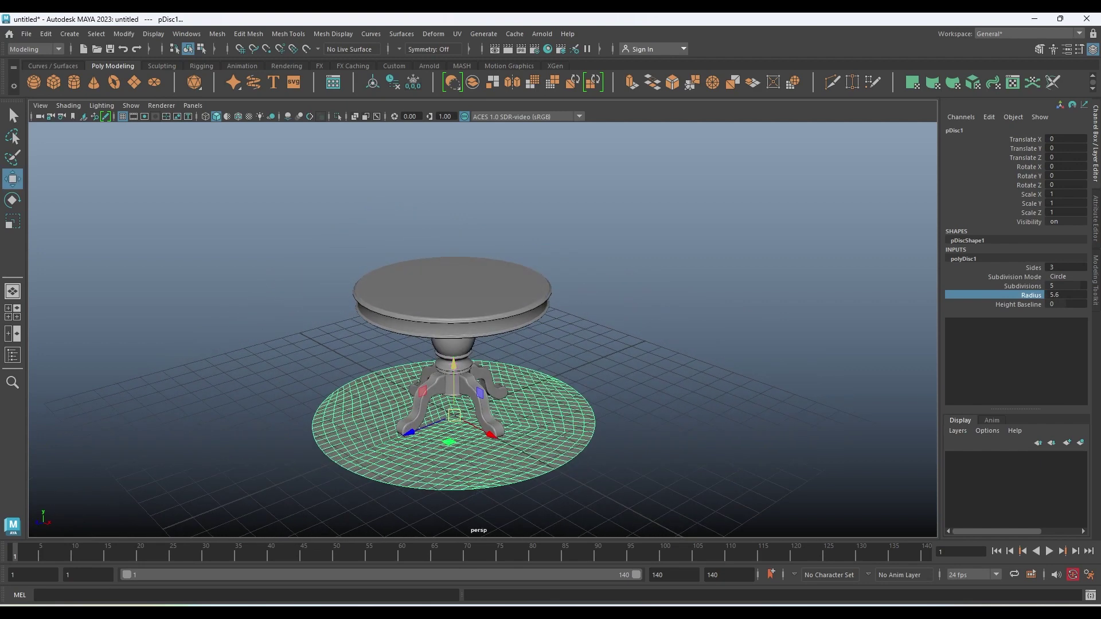
pyautogui.moveTo(453, 367); pyautogui.dragTo(450, 218)
# Lift the disc above the tabletop and give it 4 Sides and 6 Subdivisions
pyautogui.keyDown('alt'); pyautogui.moveTo(515, 258); pyautogui.dragTo(516, 321); pyautogui.keyUp('alt')
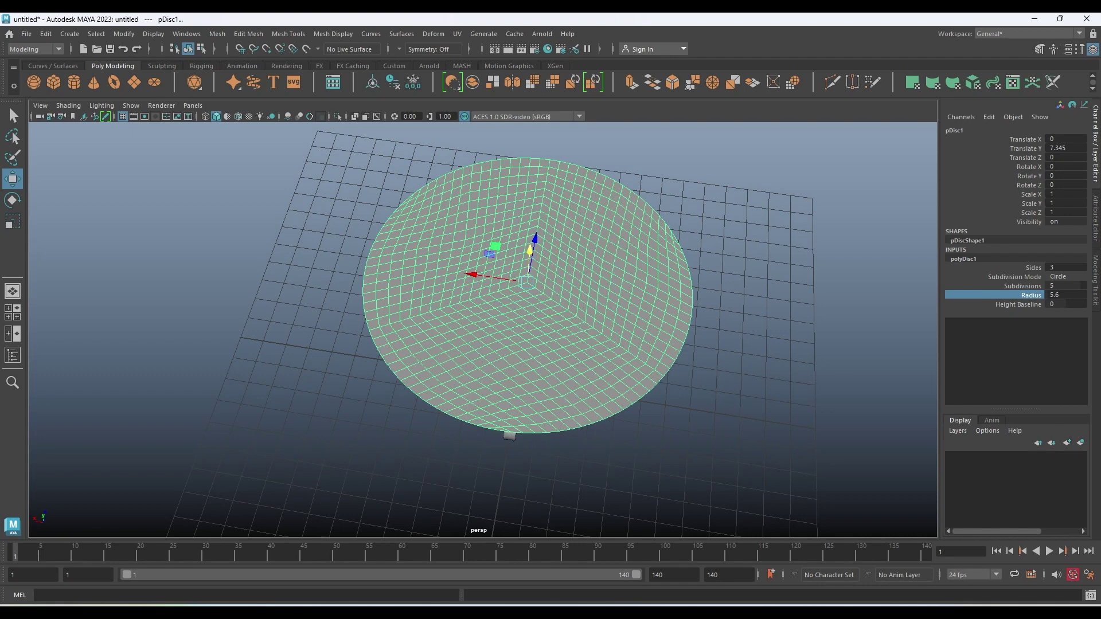
pyautogui.click(1033, 267)
pyautogui.moveTo(384, 235); pyautogui.dragTo(396, 236, button='middle')
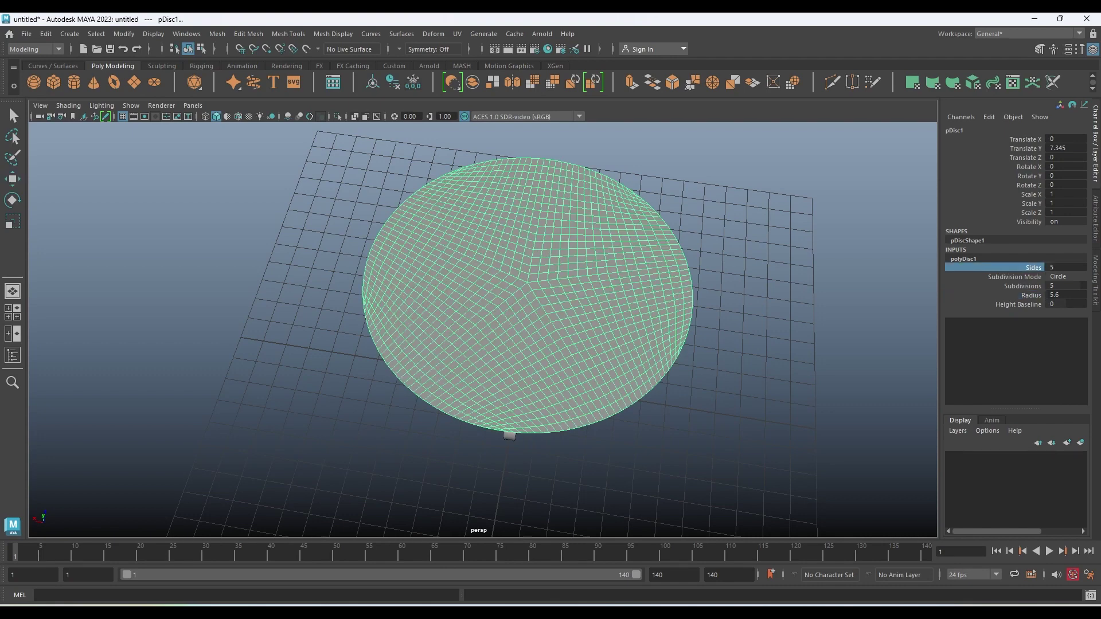
pyautogui.moveTo(677, 249); pyautogui.dragTo(671, 248, button='middle')
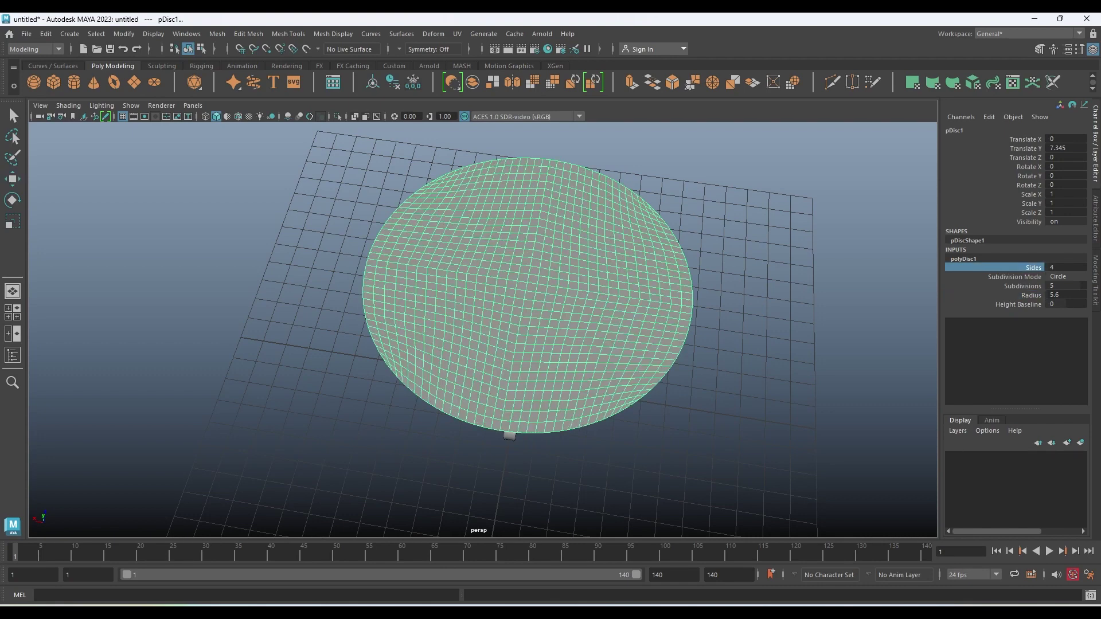
pyautogui.click(1022, 285)
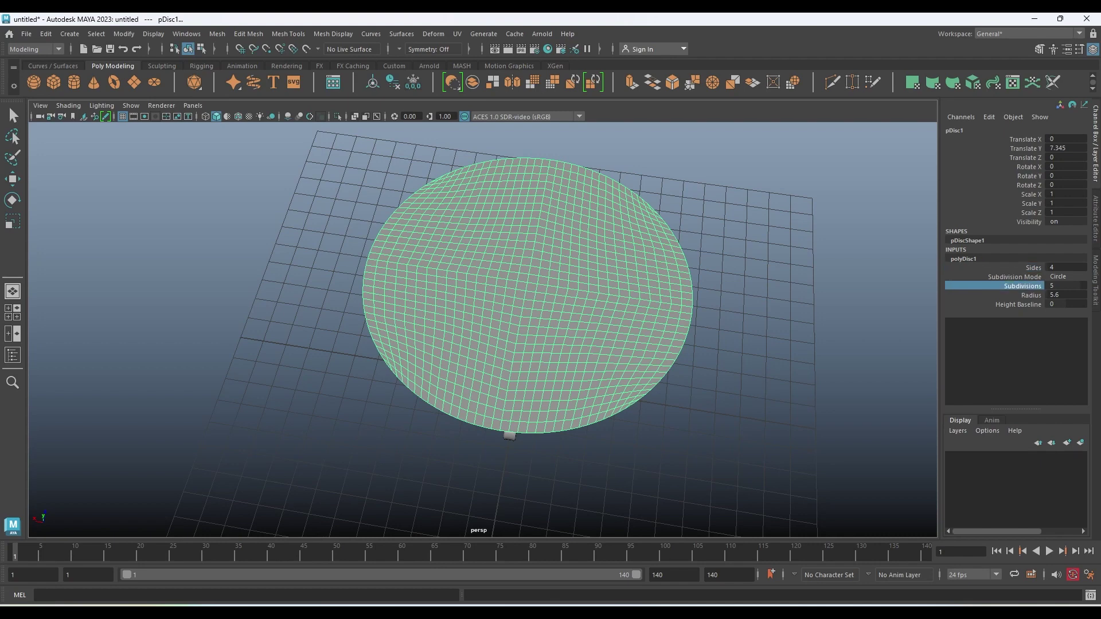
pyautogui.moveTo(676, 248); pyautogui.dragTo(682, 249, button='middle')
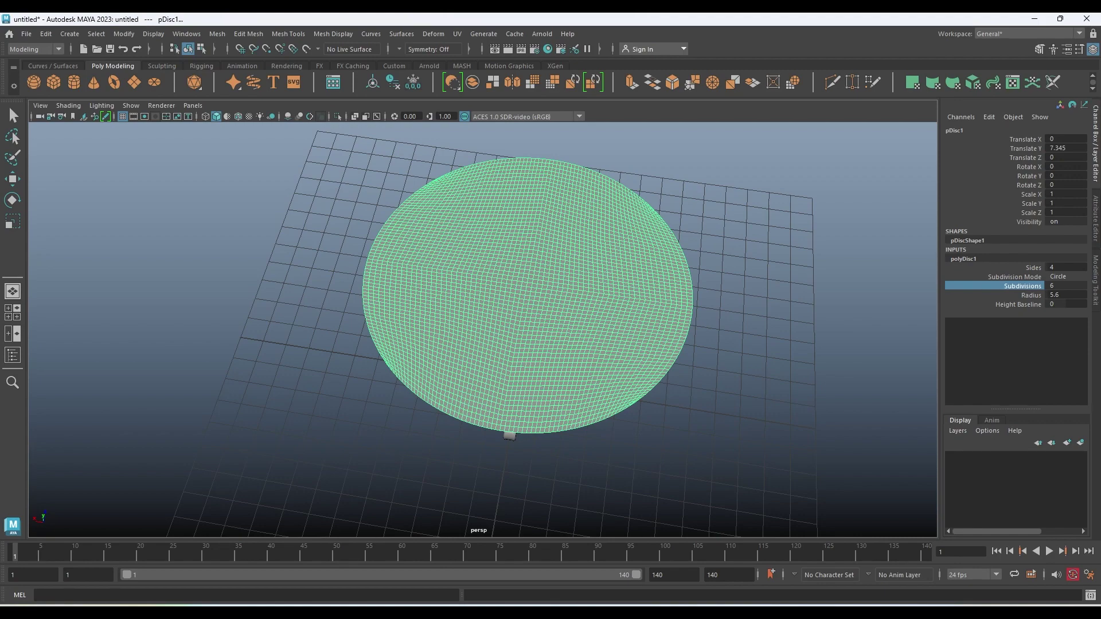
# Shift-drag a duplicate disc aside and lower the original's Subdivisions to 3
pyautogui.press('w')
pyautogui.keyDown('shift'); pyautogui.moveTo(553, 267); pyautogui.dragTo(891, 213); pyautogui.keyUp('shift')
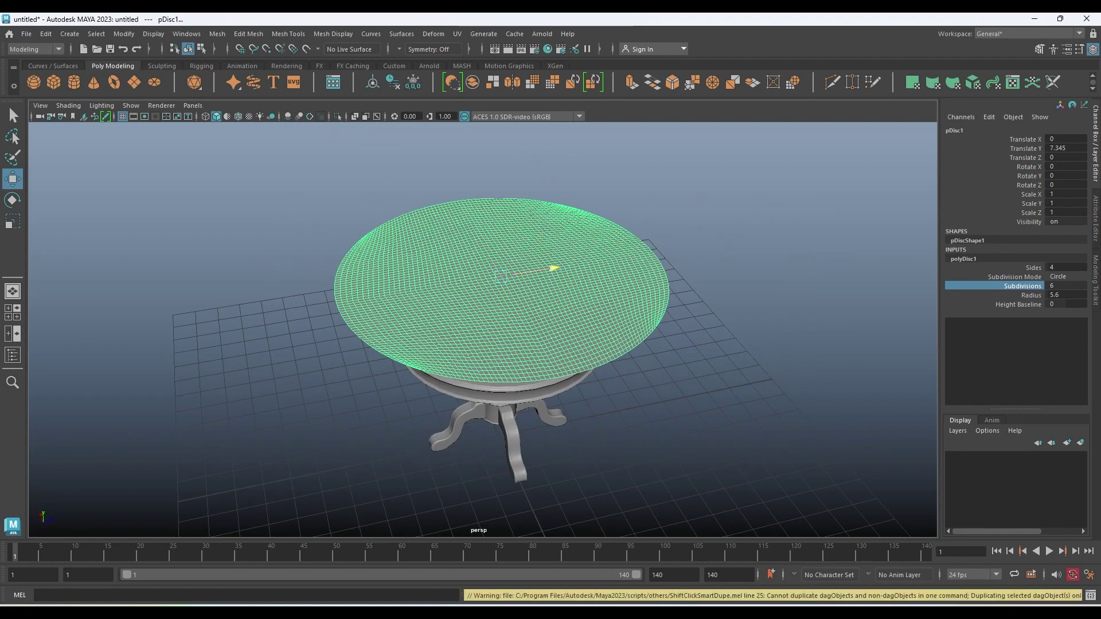
pyautogui.click(501, 286)
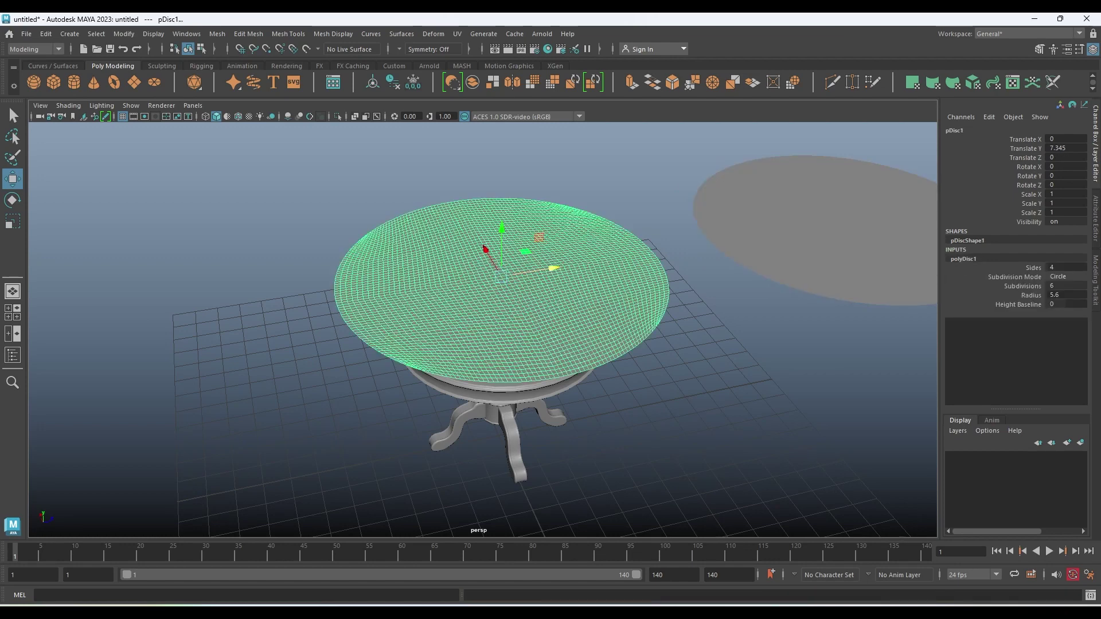
pyautogui.click(1022, 286)
pyautogui.moveTo(516, 344); pyautogui.dragTo(447, 344, button='middle')
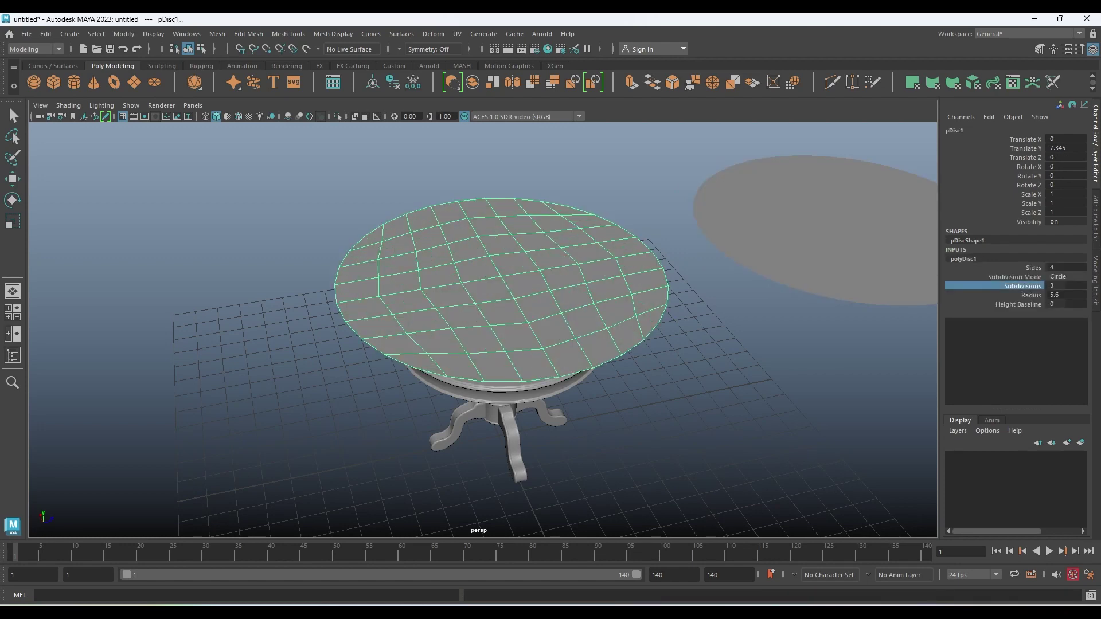
pyautogui.keyDown('alt'); pyautogui.moveTo(516, 344); pyautogui.dragTo(476, 298); pyautogui.keyUp('alt')
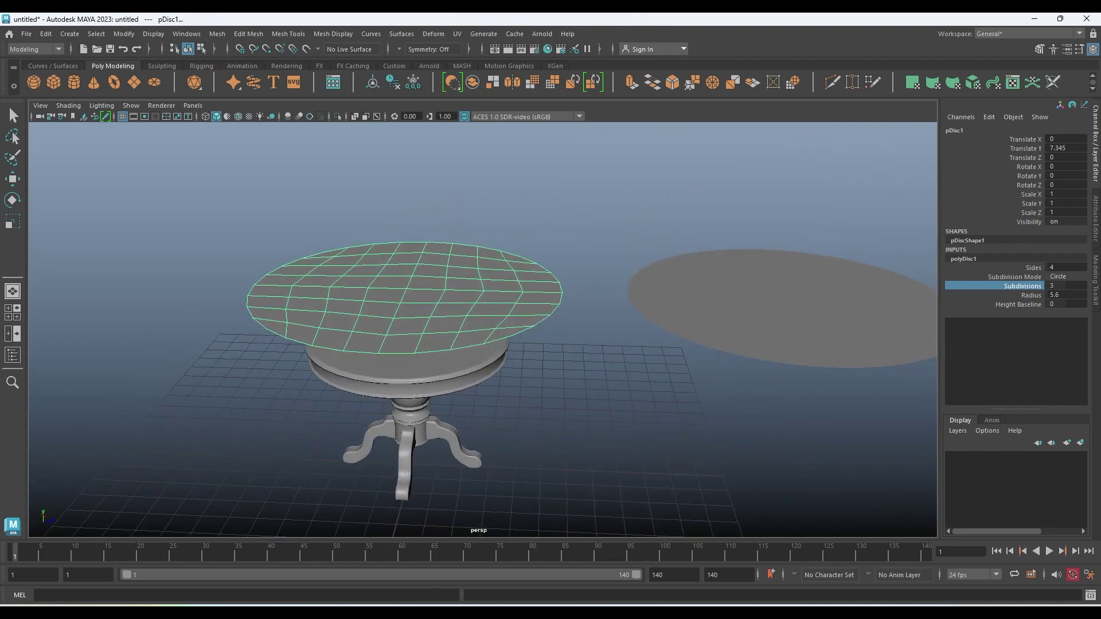
# Set the dense duplicate's Translate Z to 0 and hide it
pyautogui.click(779, 283)
pyautogui.press('w')
pyautogui.doubleClick(1067, 157)
pyautogui.write('0')
pyautogui.press('Return')
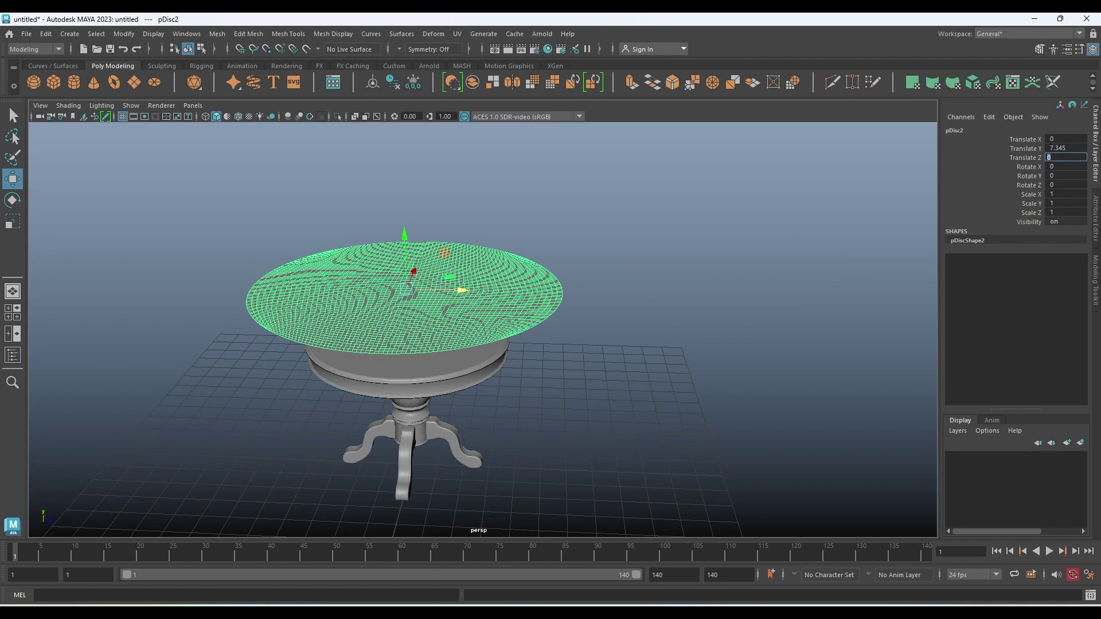
pyautogui.write('h')
pyautogui.press('Delete')
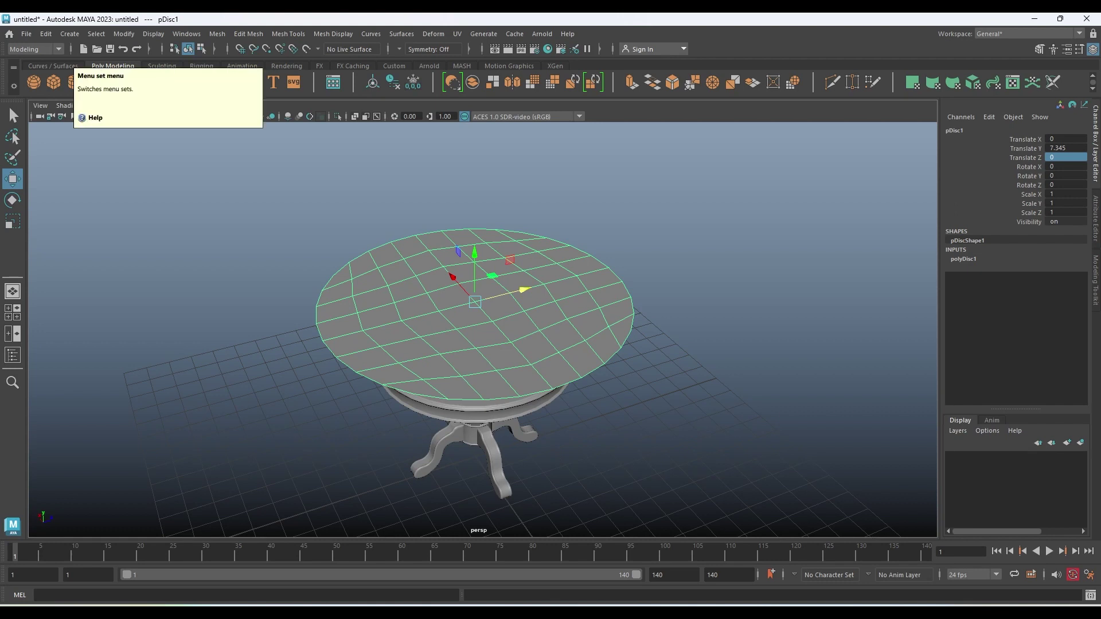
# In the FX menu set, delete pDisc1's history, freeze its transforms and make it an nCloth
pyautogui.click(34, 49)
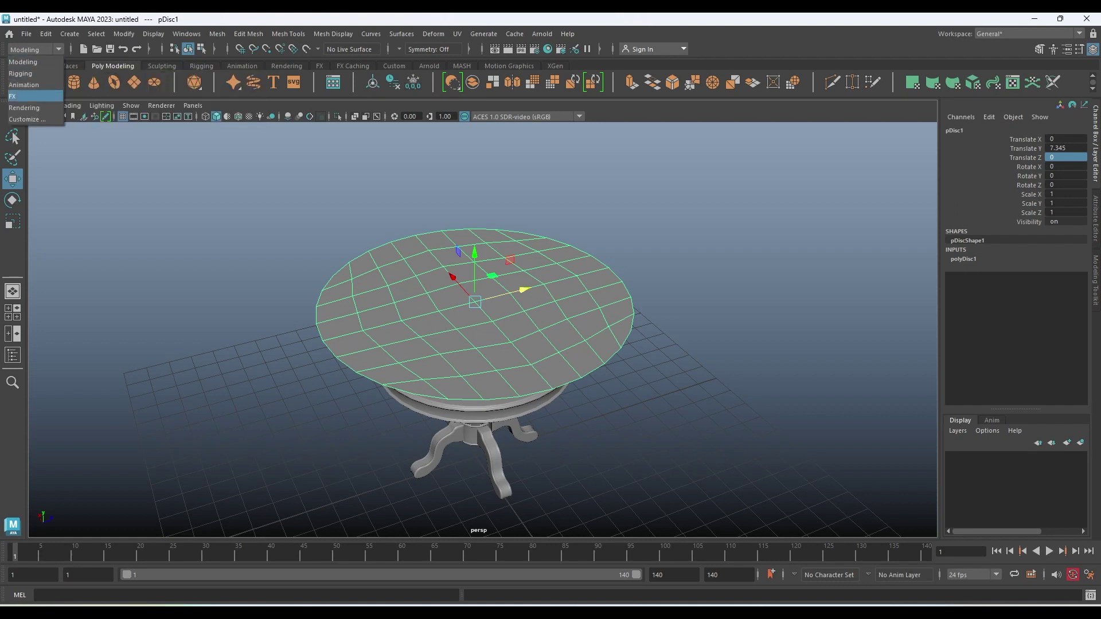
pyautogui.click(23, 95)
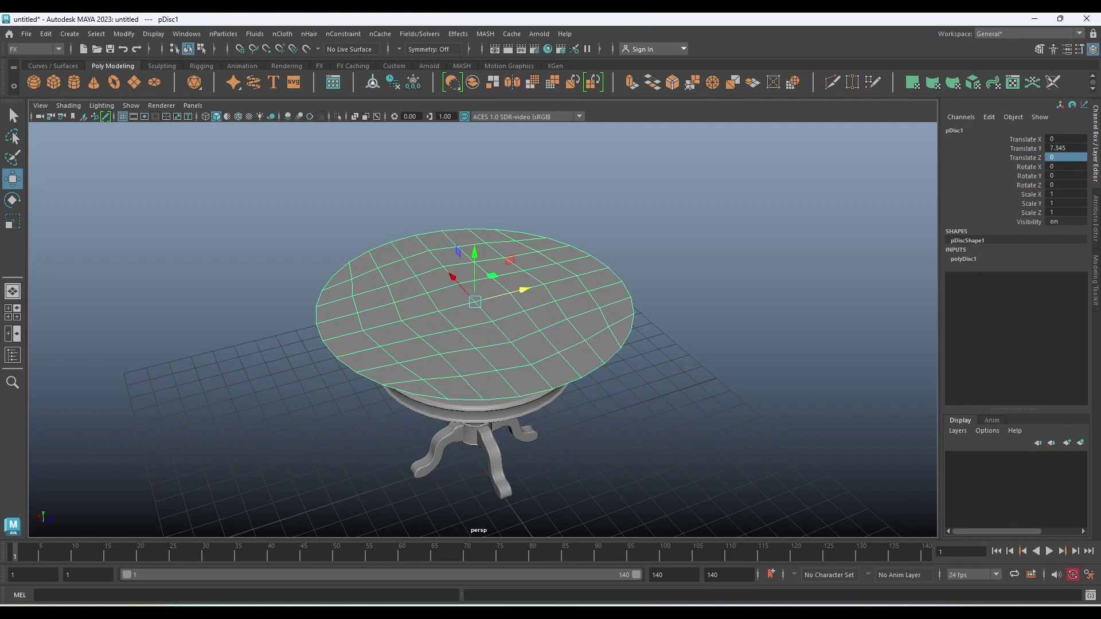
pyautogui.hotkey('alt', 'shift', 'd')
pyautogui.click(413, 82)
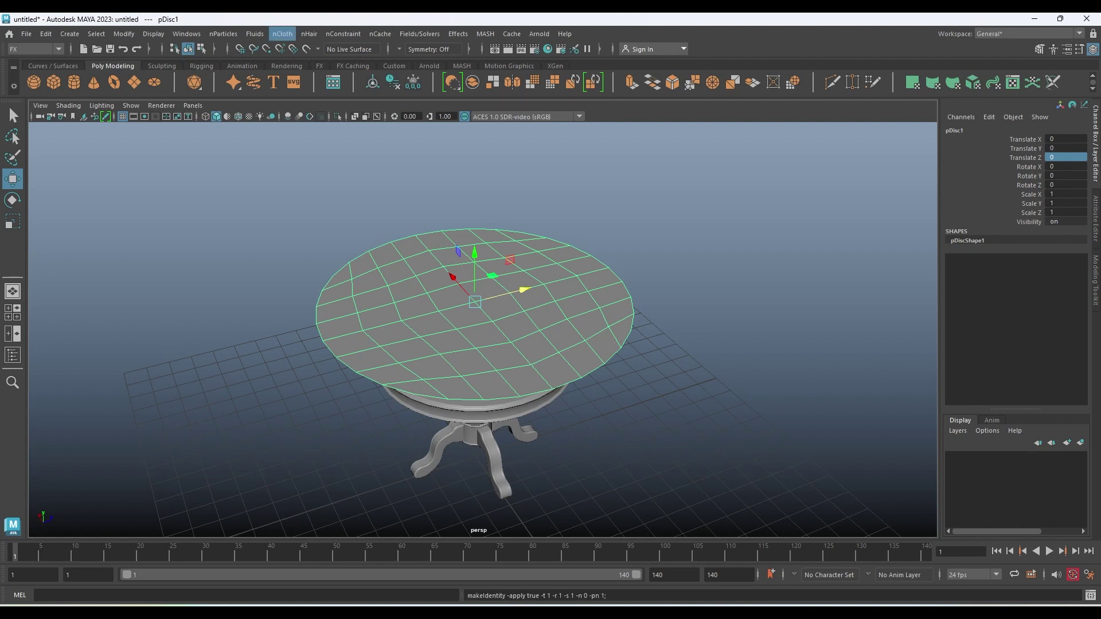
pyautogui.click(282, 34)
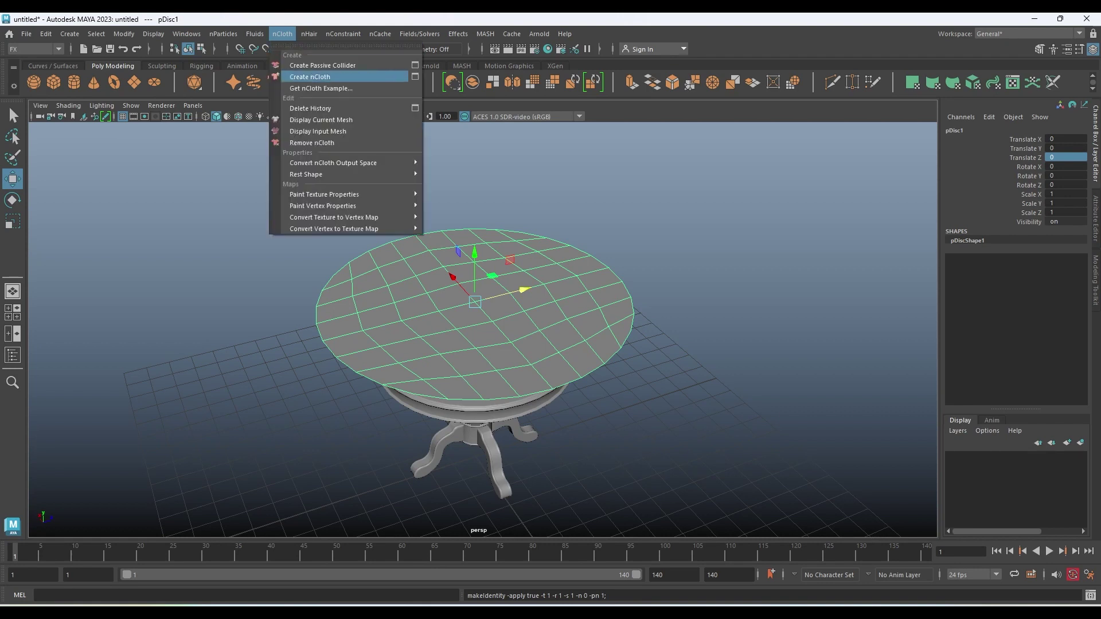
pyautogui.click(309, 76)
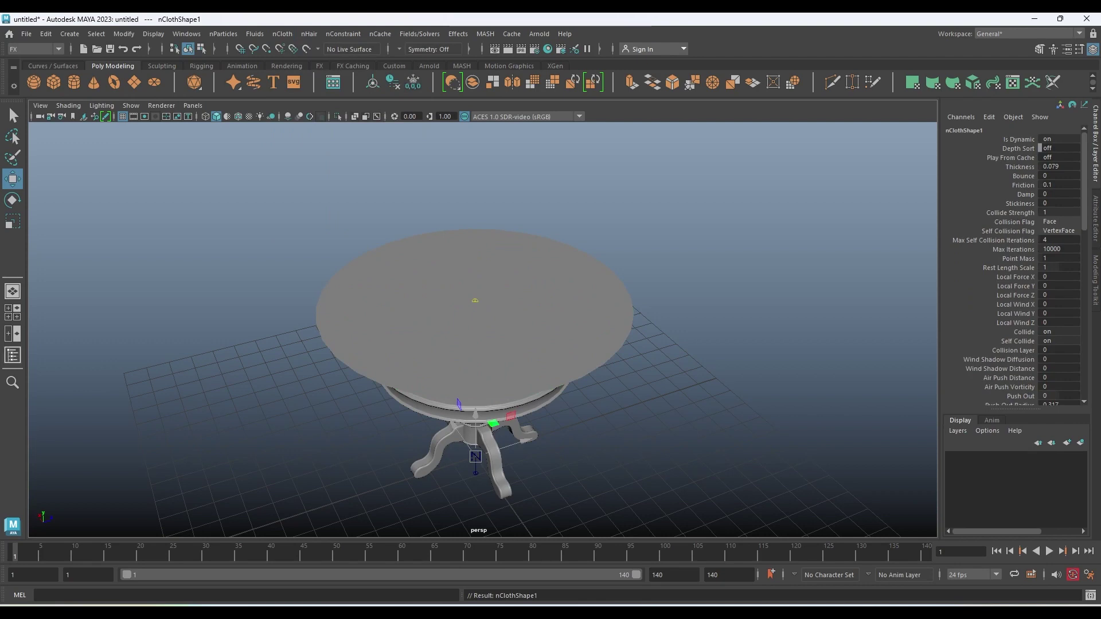
pyautogui.click(13, 355)
# Play the nCloth1 simulation, stop it and rewind to frame 1
pyautogui.click(71, 232)
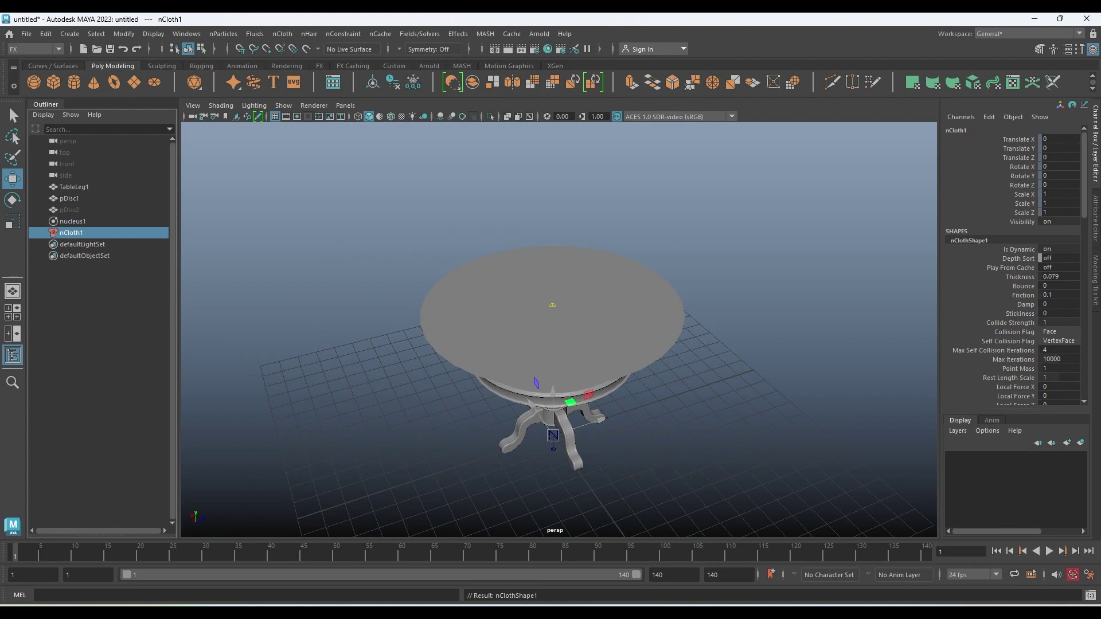
pyautogui.click(1049, 550)
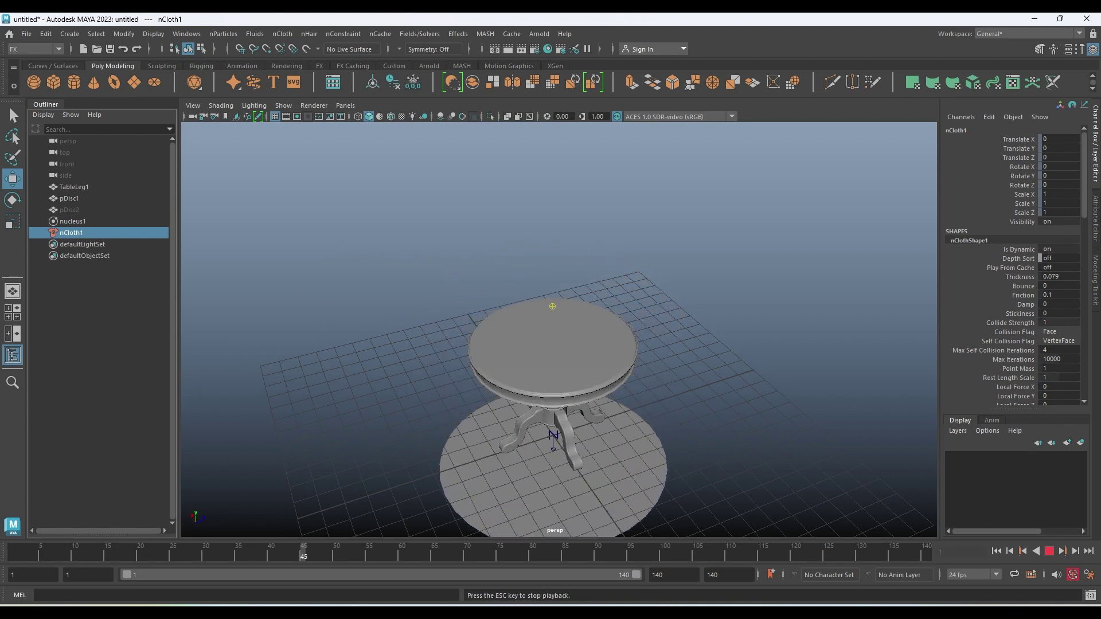
pyautogui.press('Escape')
pyautogui.hotkey('alt', 'shift', 'v')
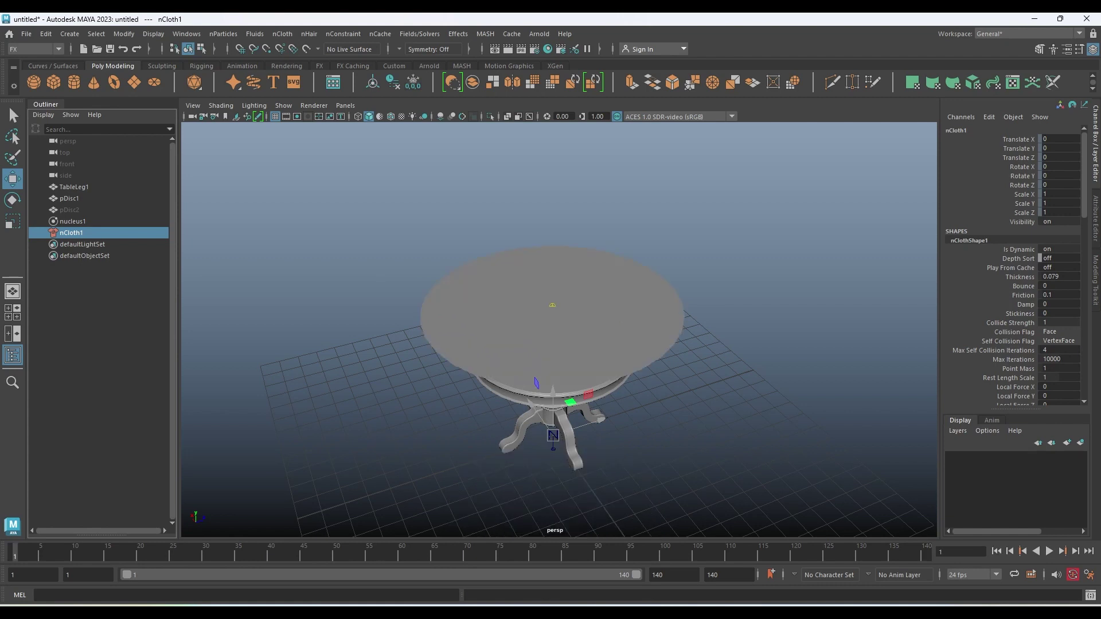
# Show nucleus1 in the Attribute Editor to check its Gravity of 9.8
pyautogui.hotkey('ctrl', 'a')
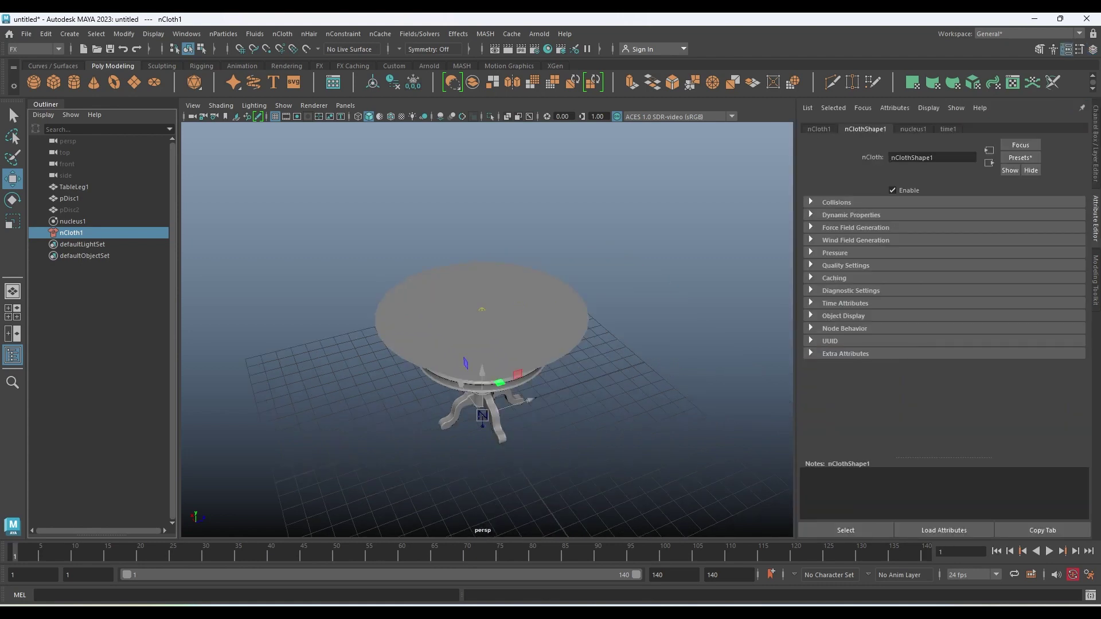
pyautogui.press('Up')
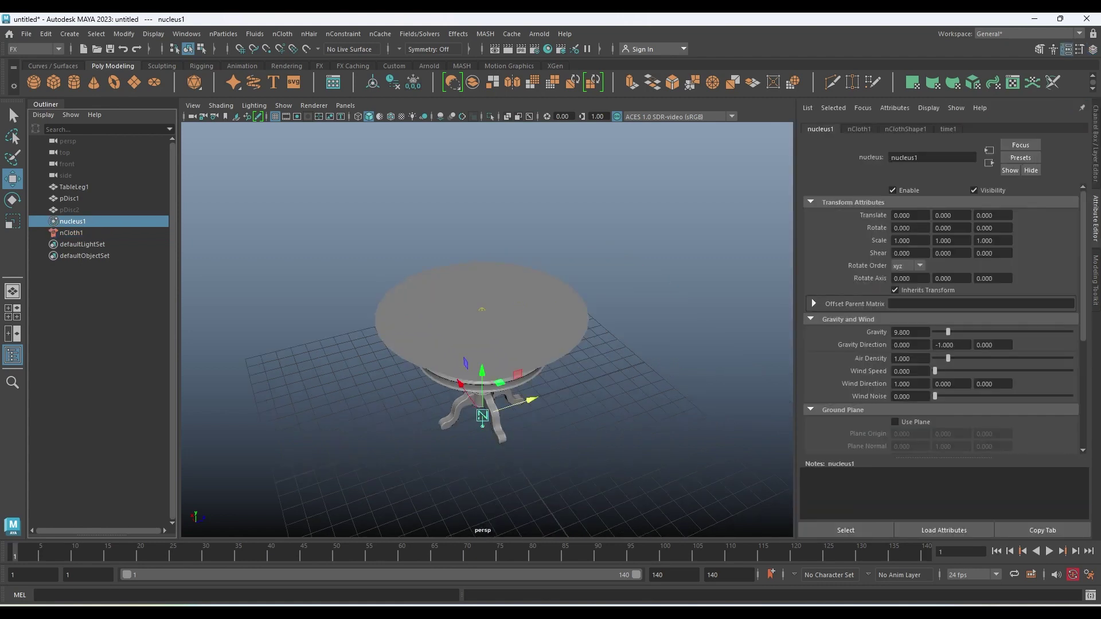
pyautogui.doubleClick(909, 332)
pyautogui.moveTo(487, 330)
pyautogui.keyDown('alt'); pyautogui.mouseDown()
pyautogui.moveTo(476, 321)
pyautogui.moveTo(487, 309)
pyautogui.mouseUp(); pyautogui.keyUp('alt')
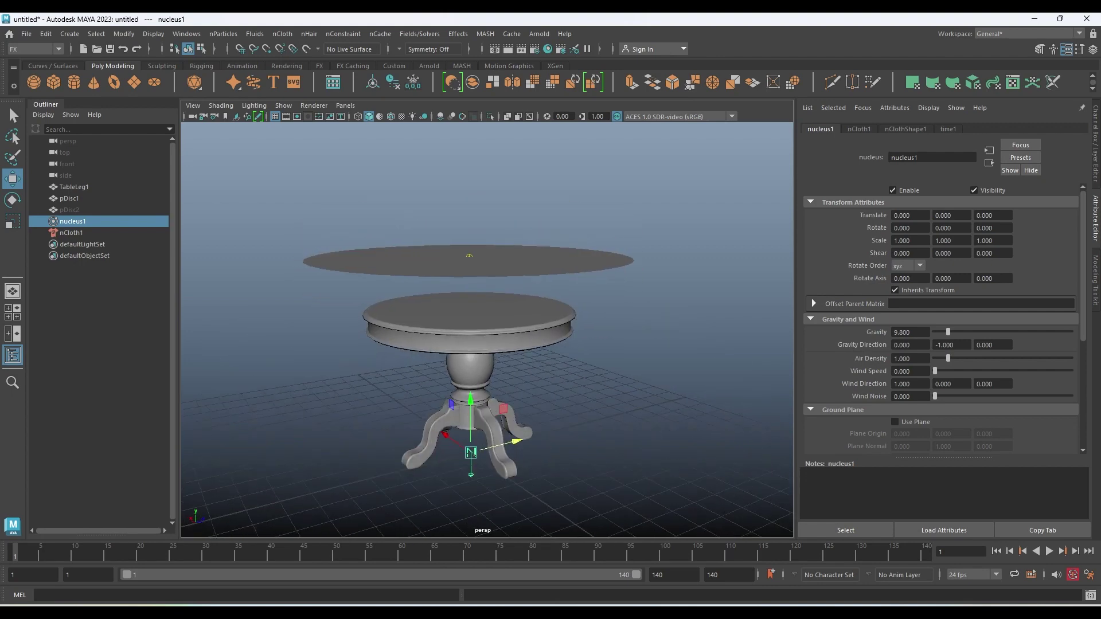
pyautogui.keyDown('alt'); pyautogui.moveTo(487, 310); pyautogui.dragTo(498, 298); pyautogui.keyUp('alt')
# Make TableLeg1 a passive collider (nRigid1)
pyautogui.click(499, 349)
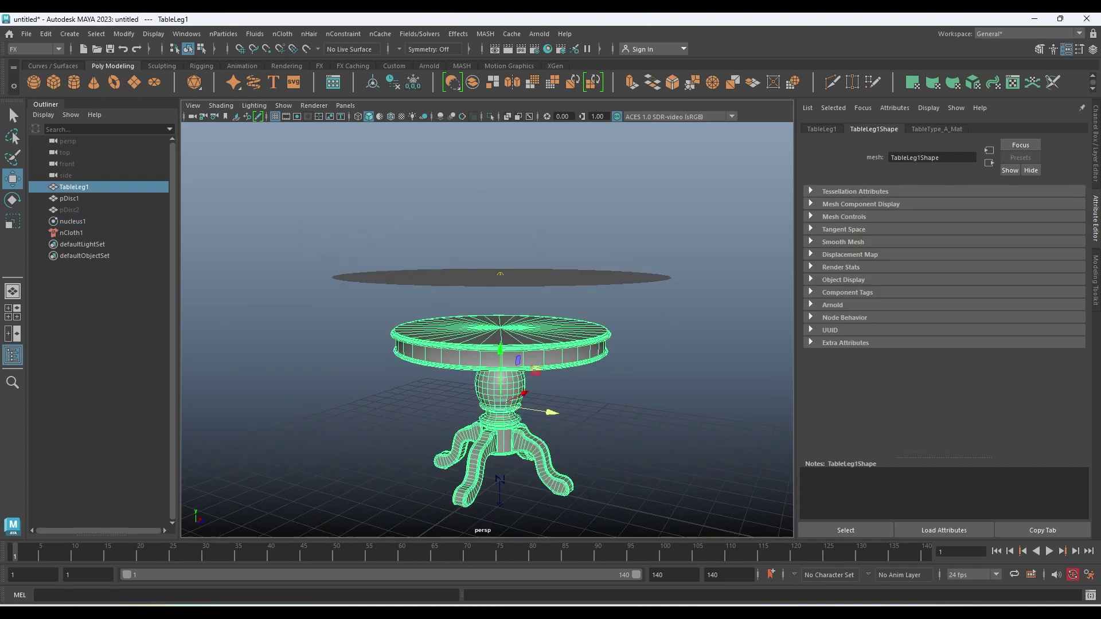
pyautogui.keyDown('alt'); pyautogui.moveTo(498, 350); pyautogui.dragTo(487, 367); pyautogui.keyUp('alt')
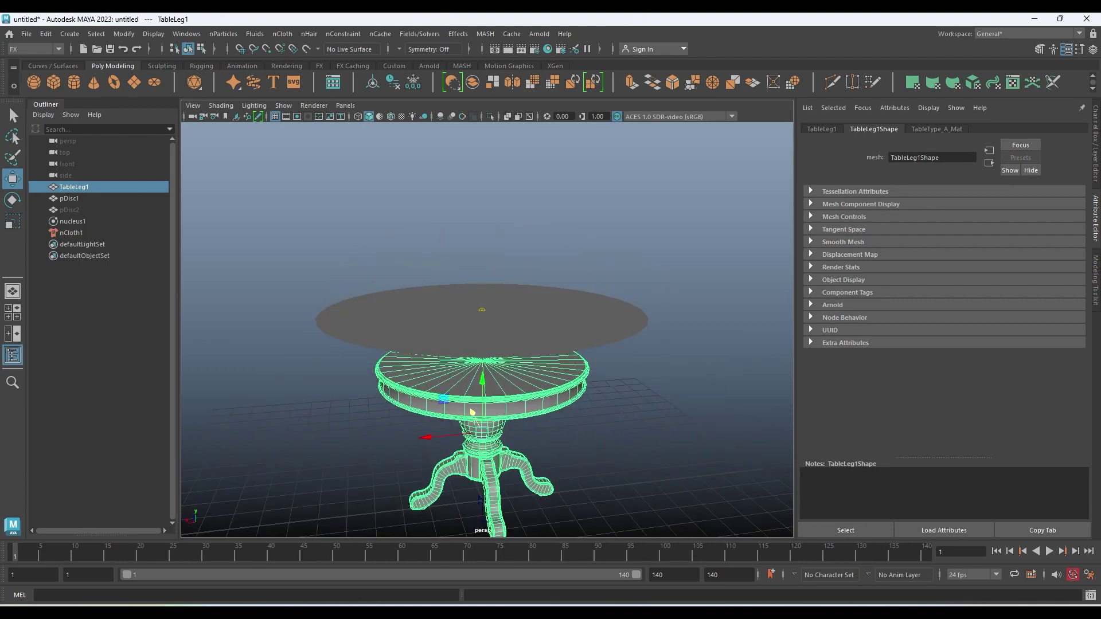
pyautogui.click(282, 33)
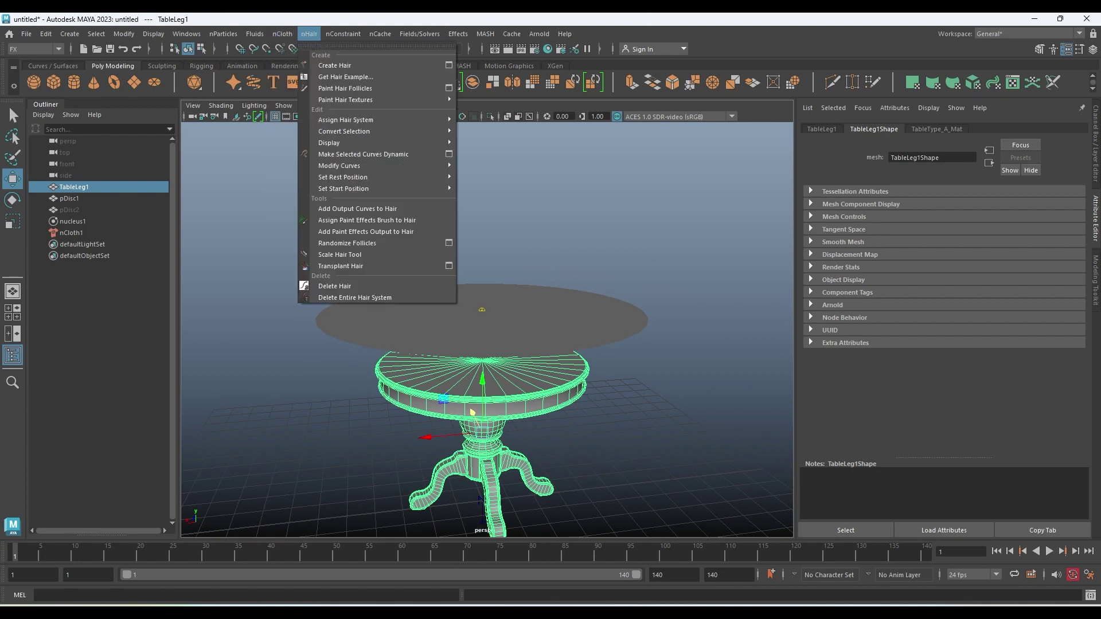
pyautogui.click(322, 65)
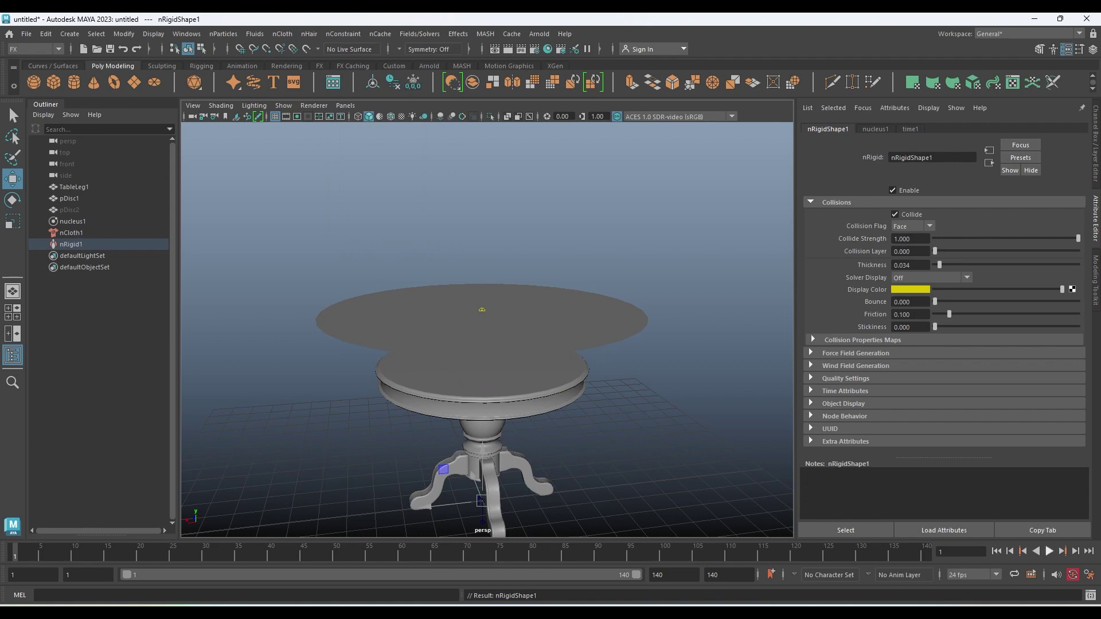
# Test the drape by playing and replaying the simulation, then delete pDisc1
pyautogui.click(1049, 551)
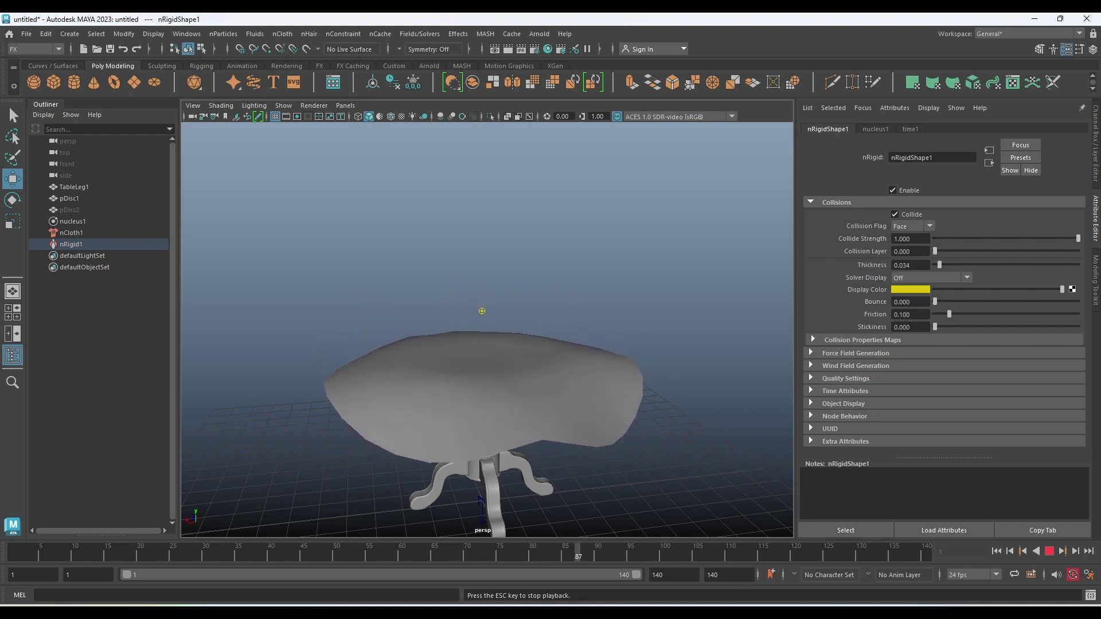
pyautogui.click(1048, 551)
pyautogui.click(996, 551)
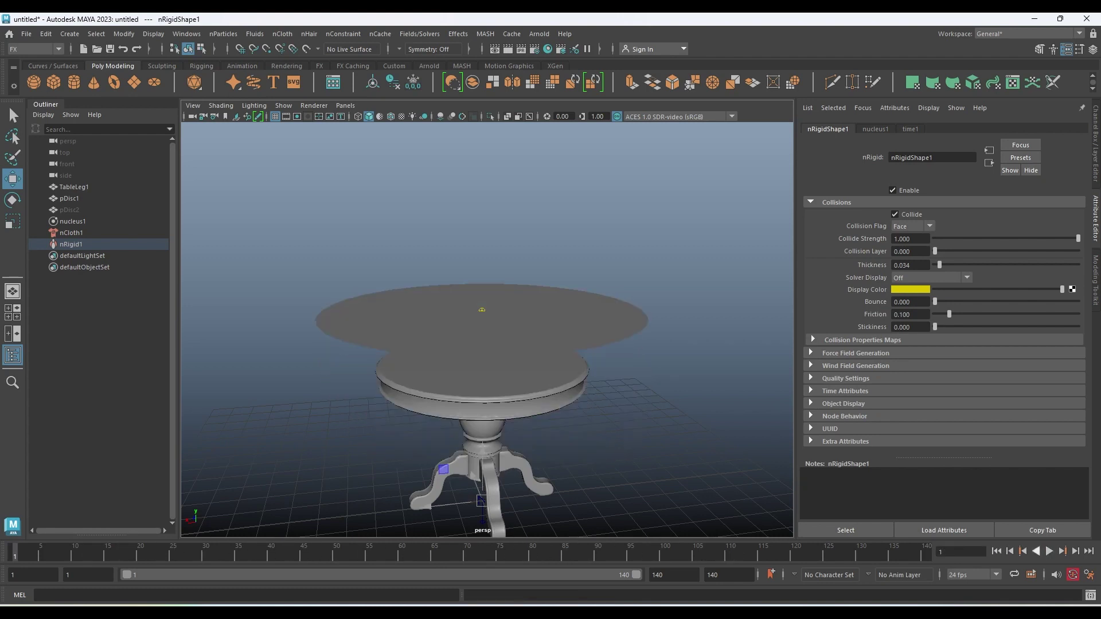
pyautogui.hotkey('alt', 'v')
pyautogui.click(69, 198)
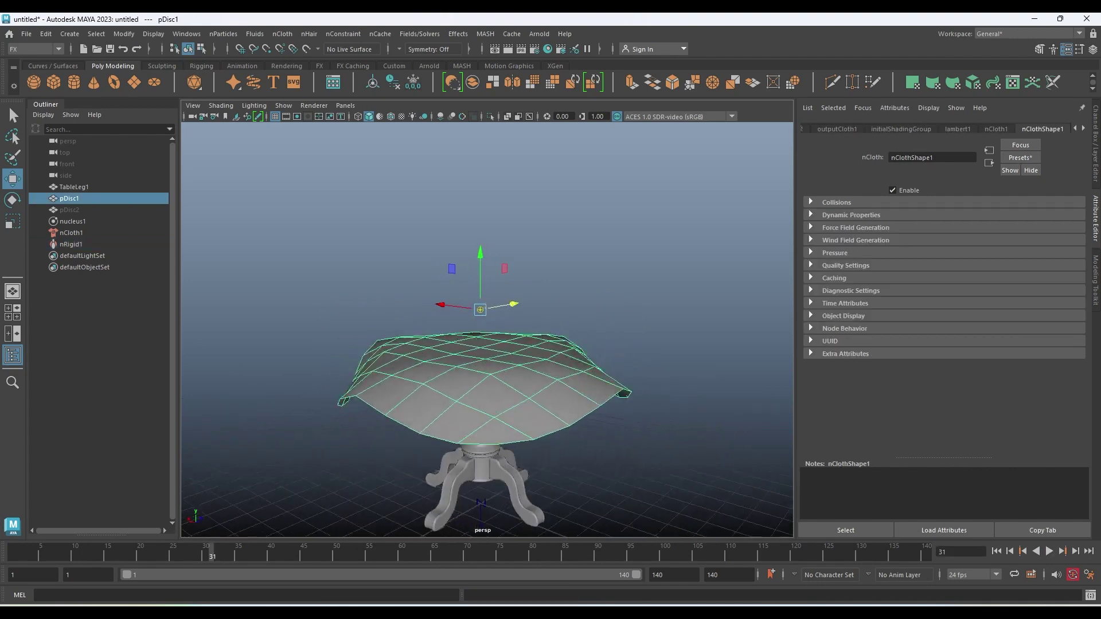
pyautogui.moveTo(487, 286)
pyautogui.keyDown('alt'); pyautogui.mouseDown()
pyautogui.moveTo(459, 275)
pyautogui.moveTo(476, 247)
pyautogui.mouseUp(); pyautogui.keyUp('alt')
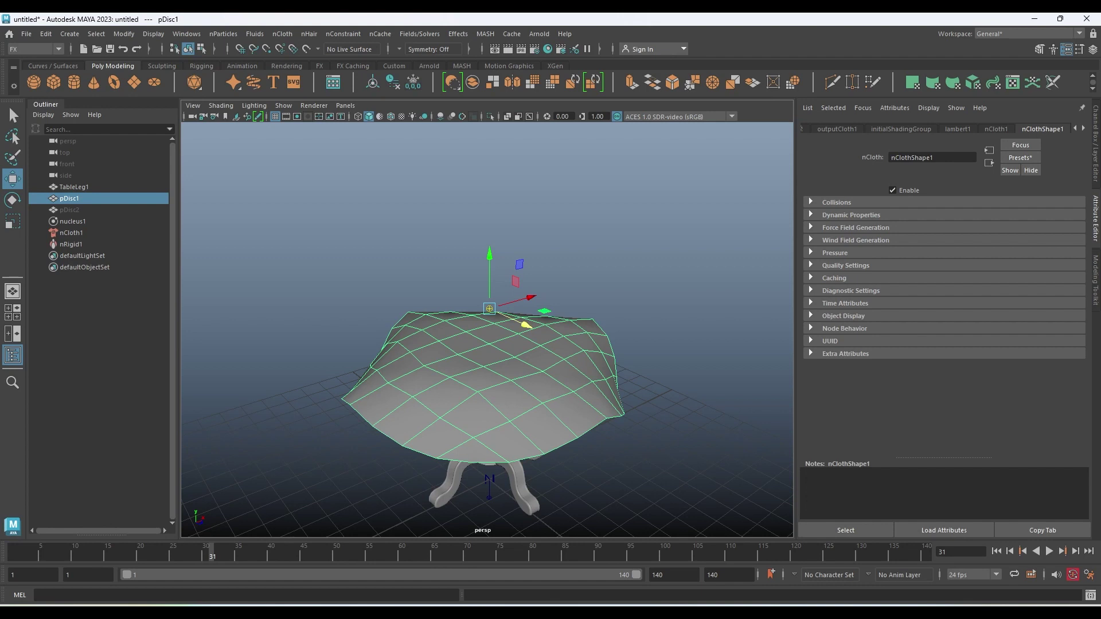
pyautogui.press('Delete')
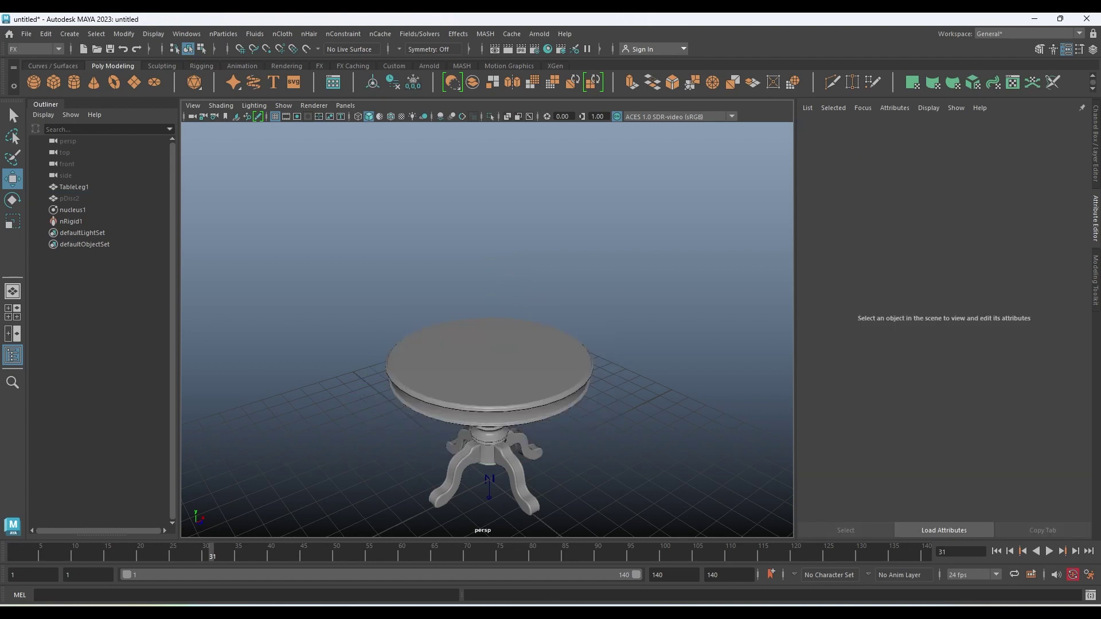
# Unhide pDisc2, convert it to nCloth and play the simulation from frame 1
pyautogui.click(69, 198)
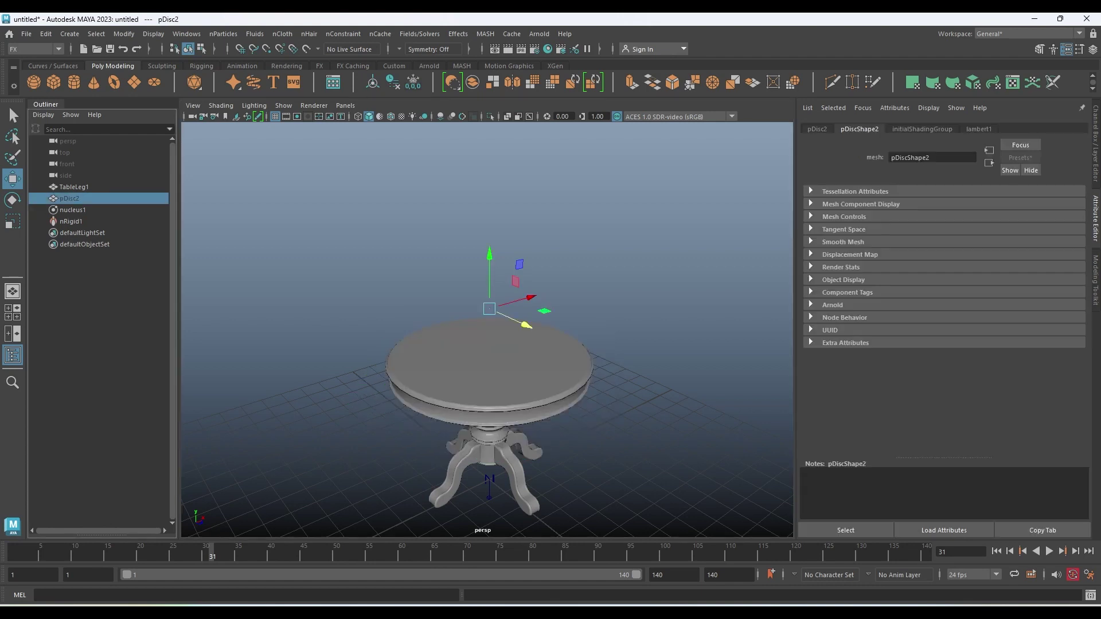
pyautogui.press('h')
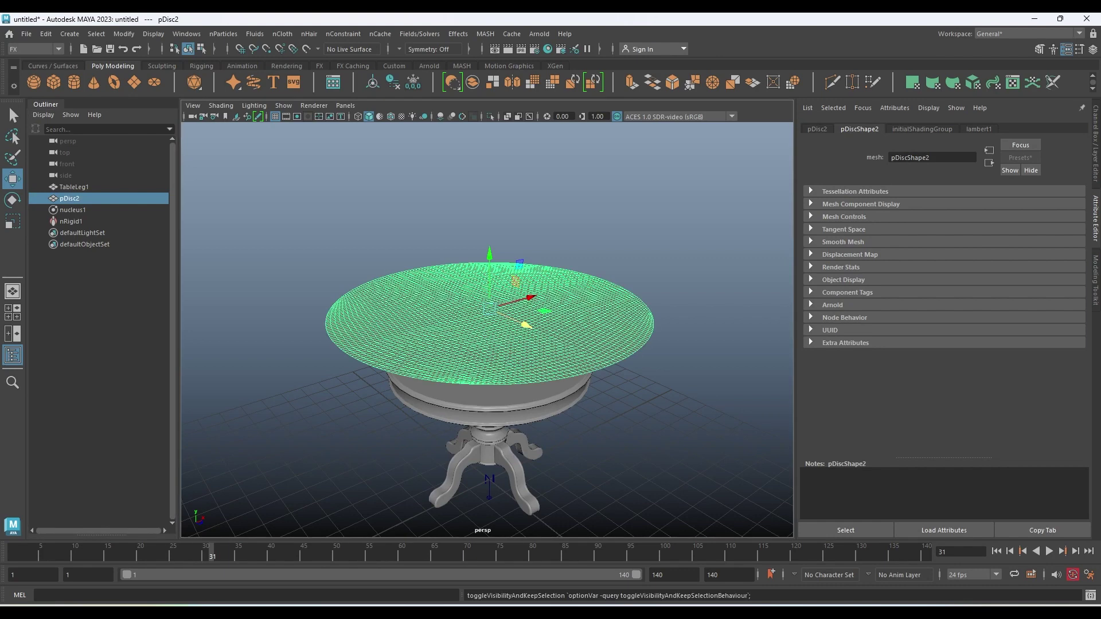
pyautogui.click(282, 34)
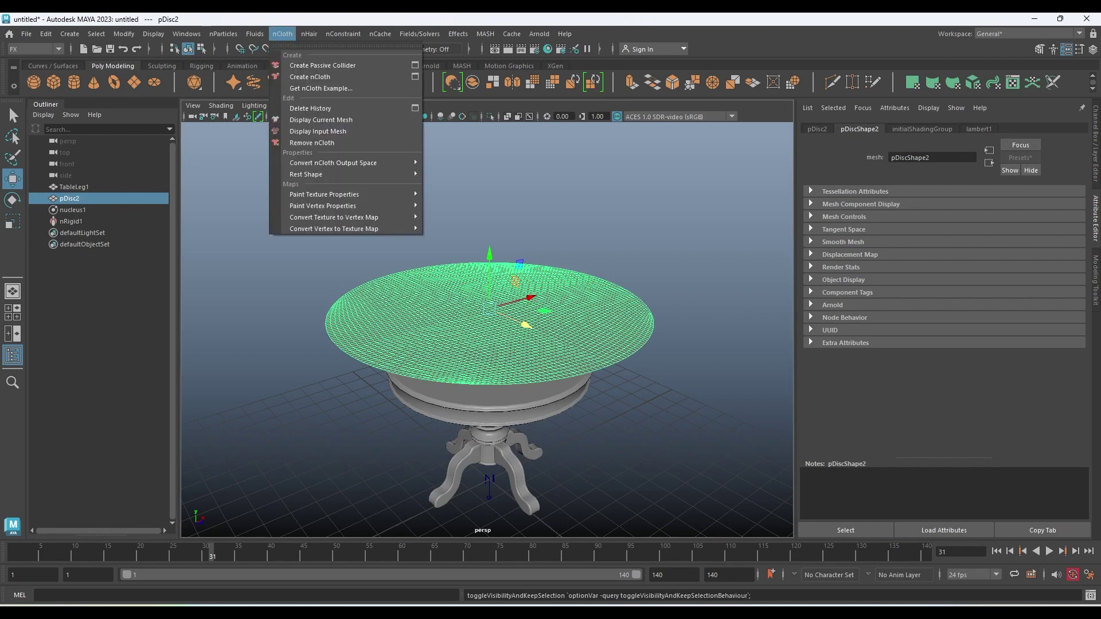
pyautogui.click(310, 76)
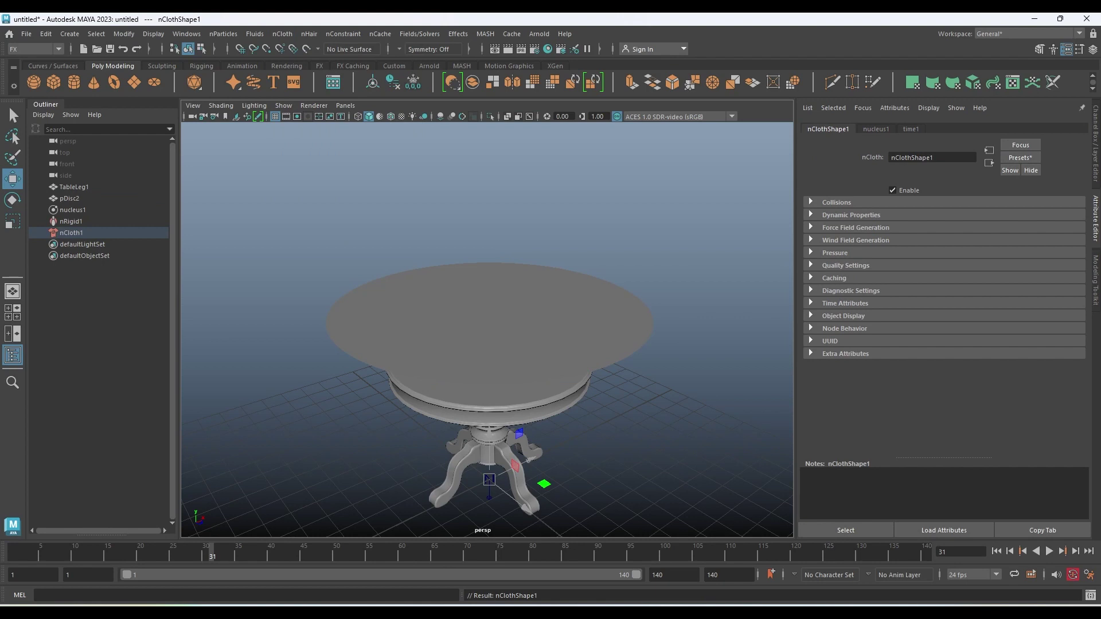
pyautogui.click(996, 551)
pyautogui.hotkey('alt', 'v')
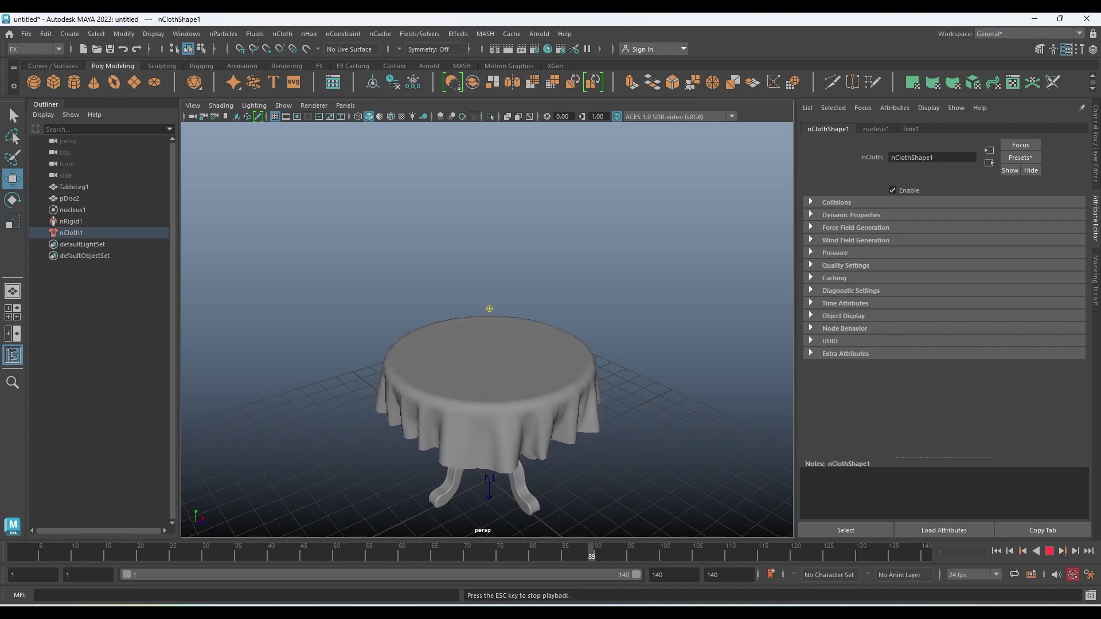
# Stop playback at frame 91 and orbit and zoom to inspect the cloth's folds
pyautogui.press('Escape')
pyautogui.moveTo(487, 258)
pyautogui.keyDown('alt'); pyautogui.mouseDown()
pyautogui.moveTo(470, 253)
pyautogui.moveTo(459, 264)
pyautogui.mouseUp(); pyautogui.keyUp('alt')
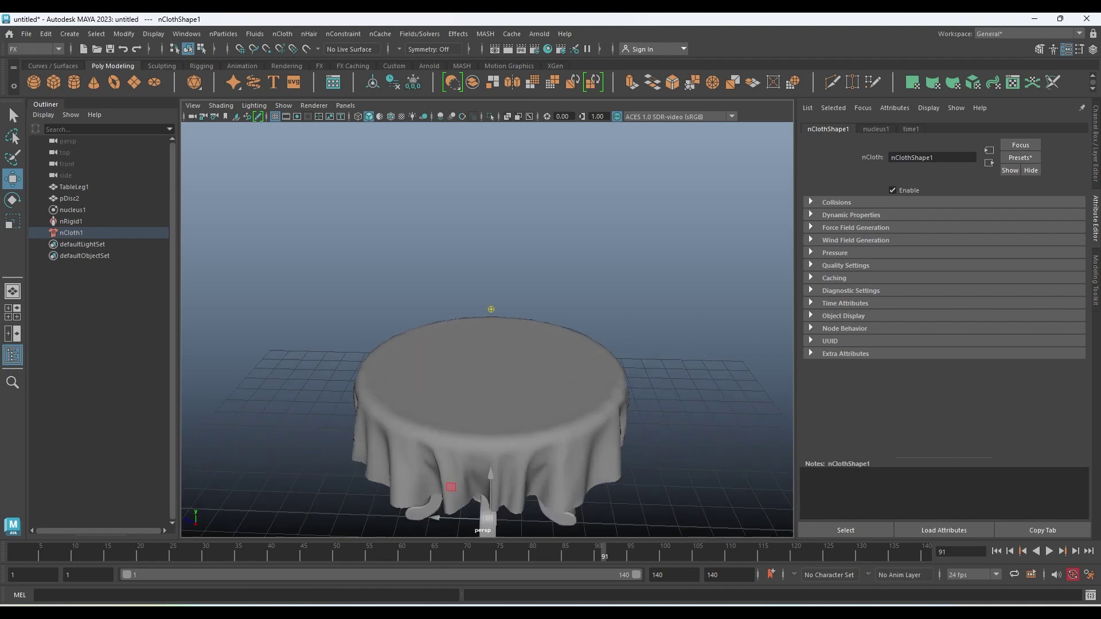
pyautogui.scroll(1, 487, 321)
pyautogui.scroll(3, 487, 321)
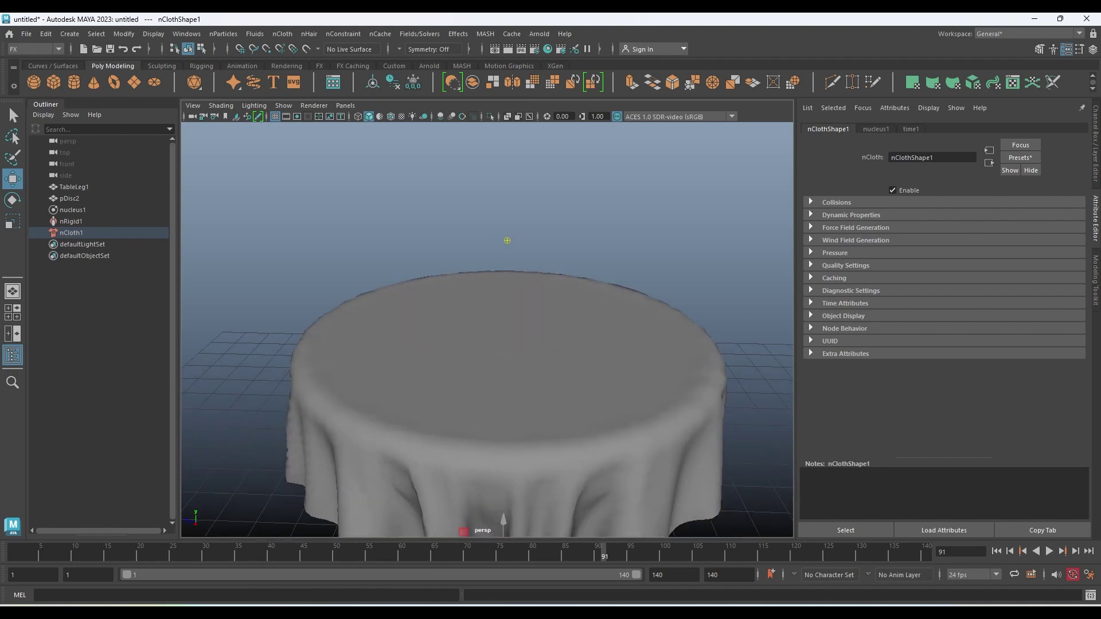
pyautogui.keyDown('alt'); pyautogui.moveTo(507, 240); pyautogui.dragTo(495, 237); pyautogui.keyUp('alt')
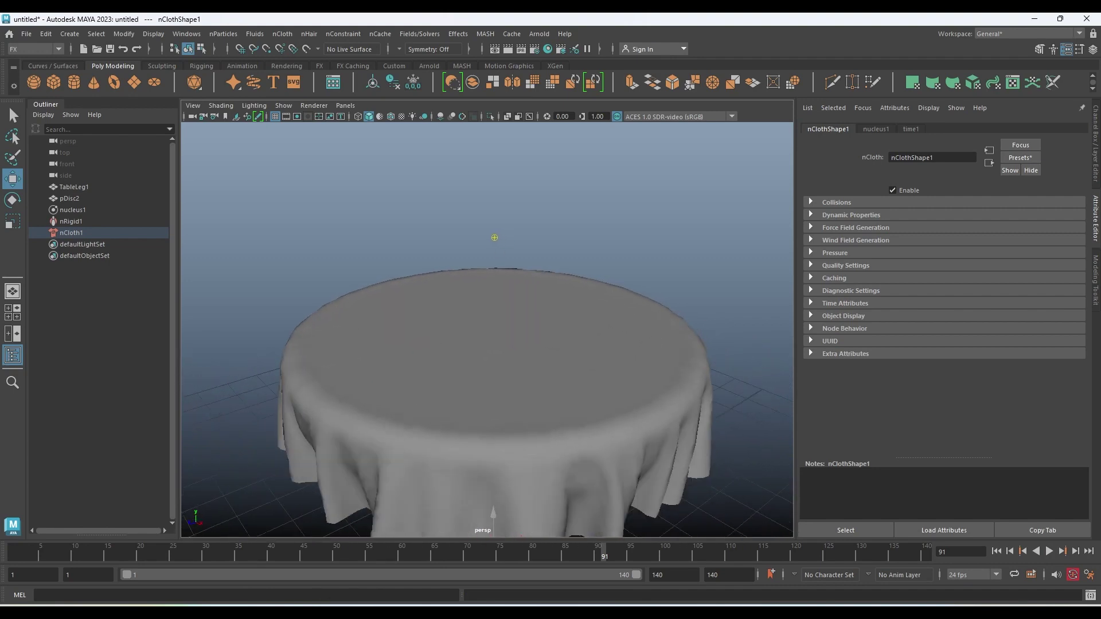
pyautogui.click(494, 321)
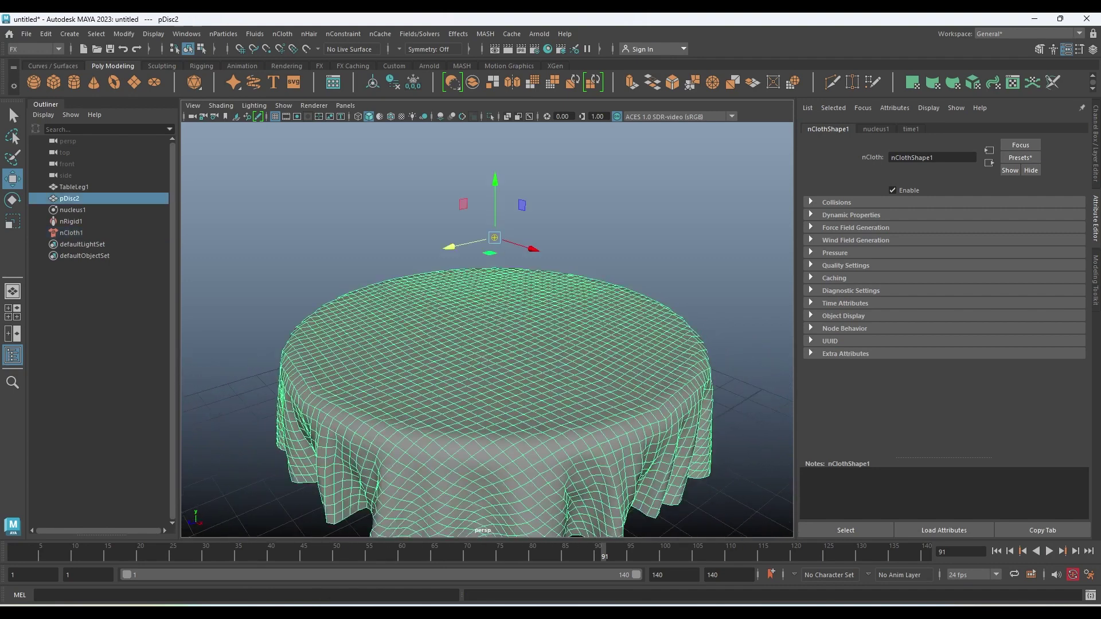
pyautogui.scroll(5, 494, 321)
pyautogui.keyDown('alt'); pyautogui.moveTo(488, 321); pyautogui.dragTo(487, 286); pyautogui.keyUp('alt')
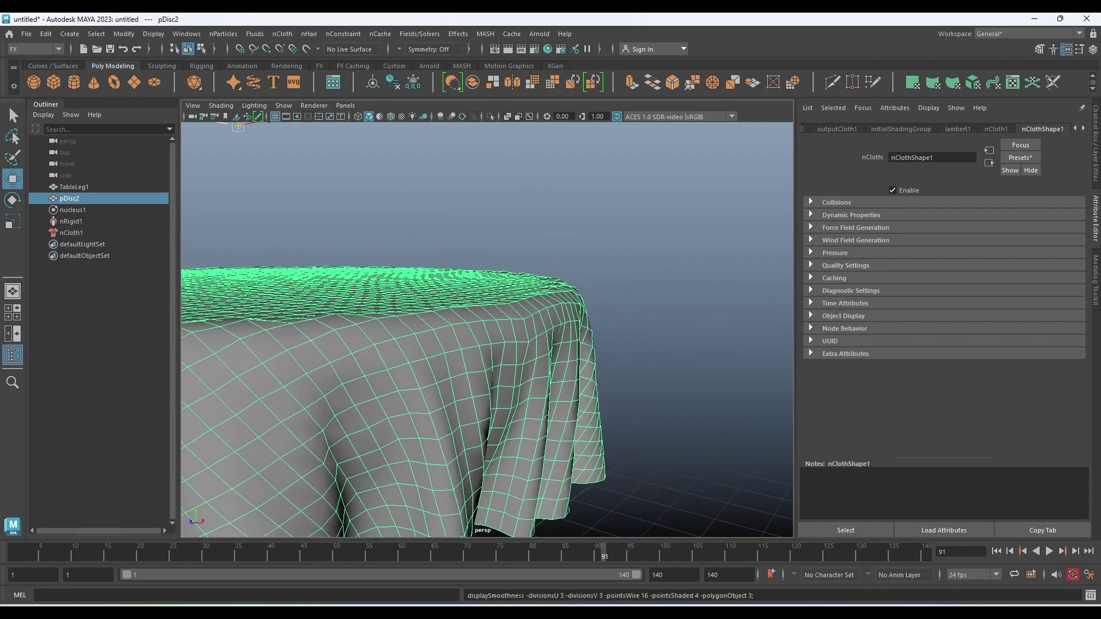
pyautogui.keyDown('alt'); pyautogui.moveTo(238, 125); pyautogui.dragTo(355, 128); pyautogui.keyUp('alt')
pyautogui.click(287, 127)
pyautogui.scroll(-5, 582, 208)
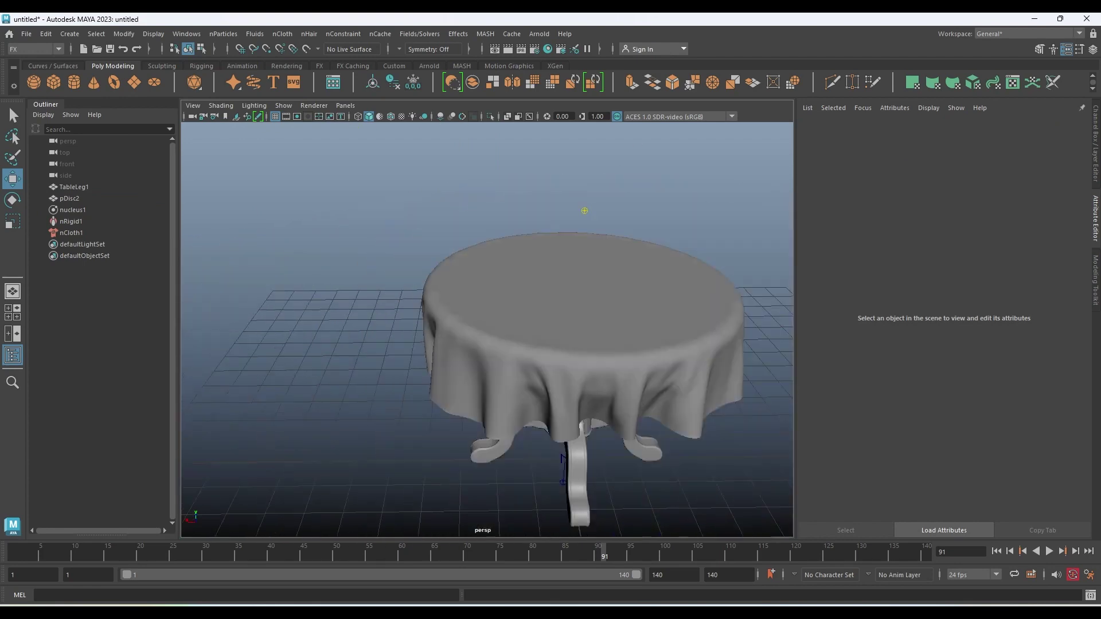
pyautogui.moveTo(582, 208)
pyautogui.keyDown('alt'); pyautogui.mouseDown()
pyautogui.moveTo(516, 253)
pyautogui.moveTo(464, 223)
pyautogui.mouseUp(); pyautogui.keyUp('alt')
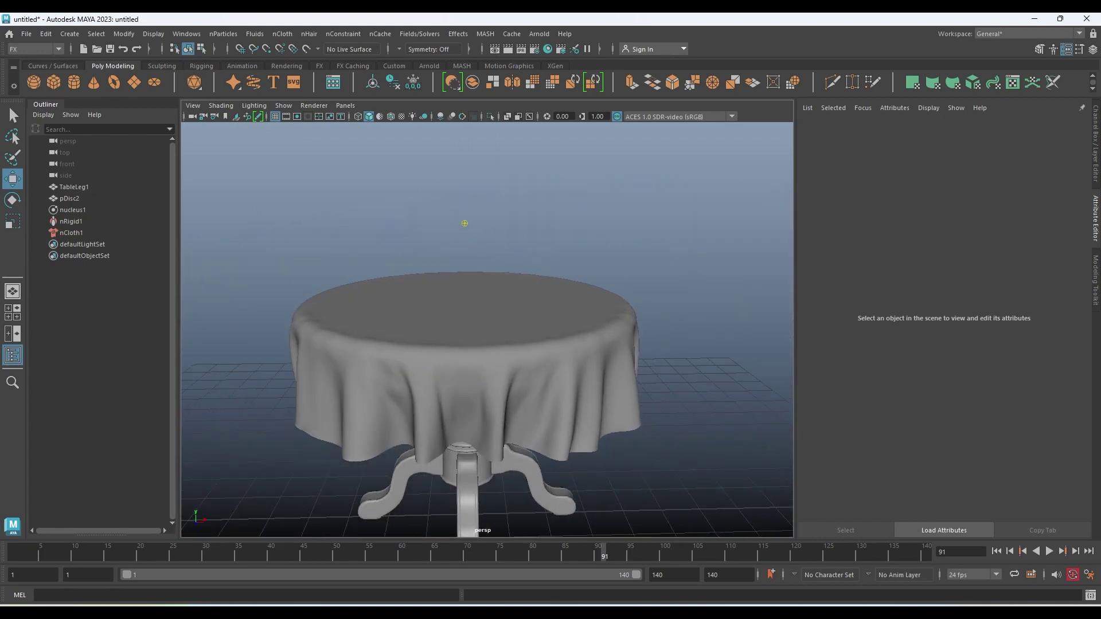
# Replay the simulation from frame 1 and select the settled pDisc2 at frame 92
pyautogui.hotkey('ctrl', 'z')
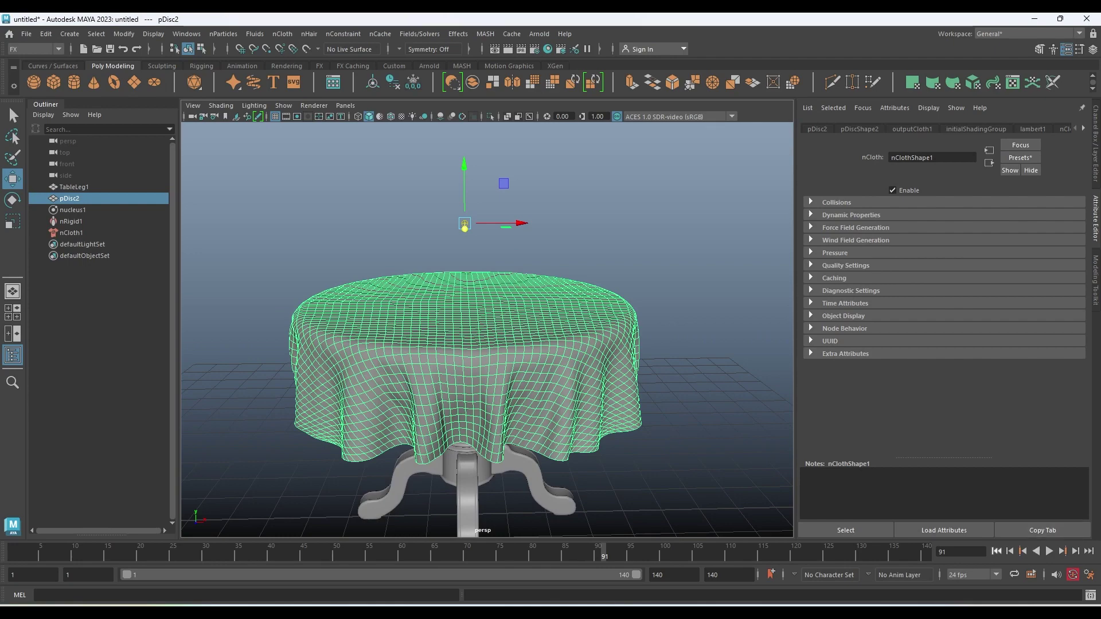
pyautogui.hotkey('alt', 'shift', 'v')
pyautogui.hotkey('alt', 'v')
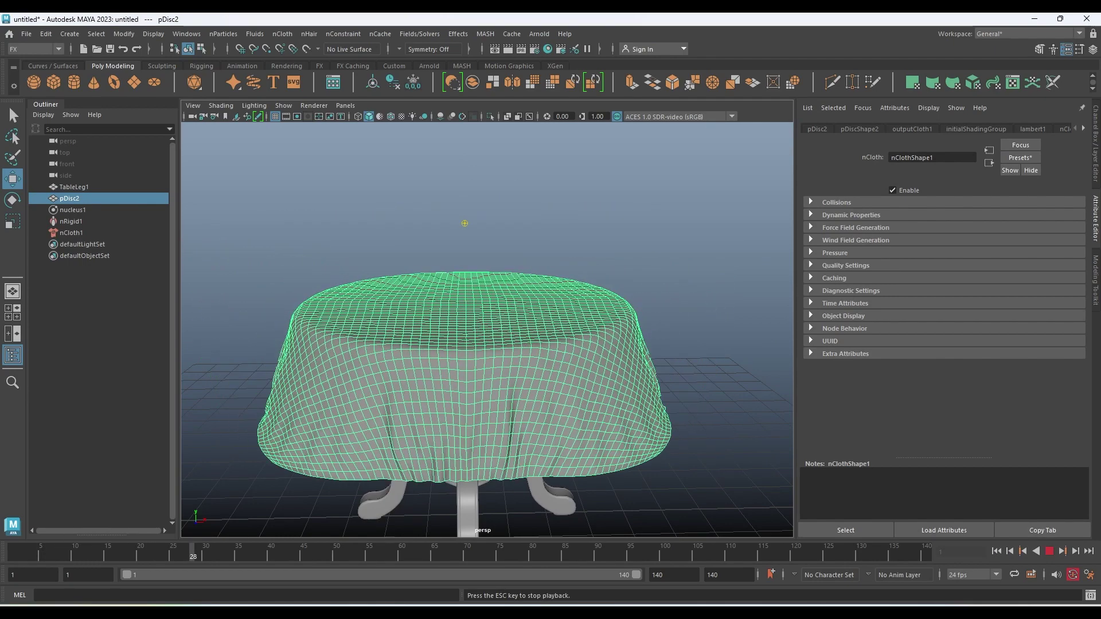
pyautogui.click(464, 223)
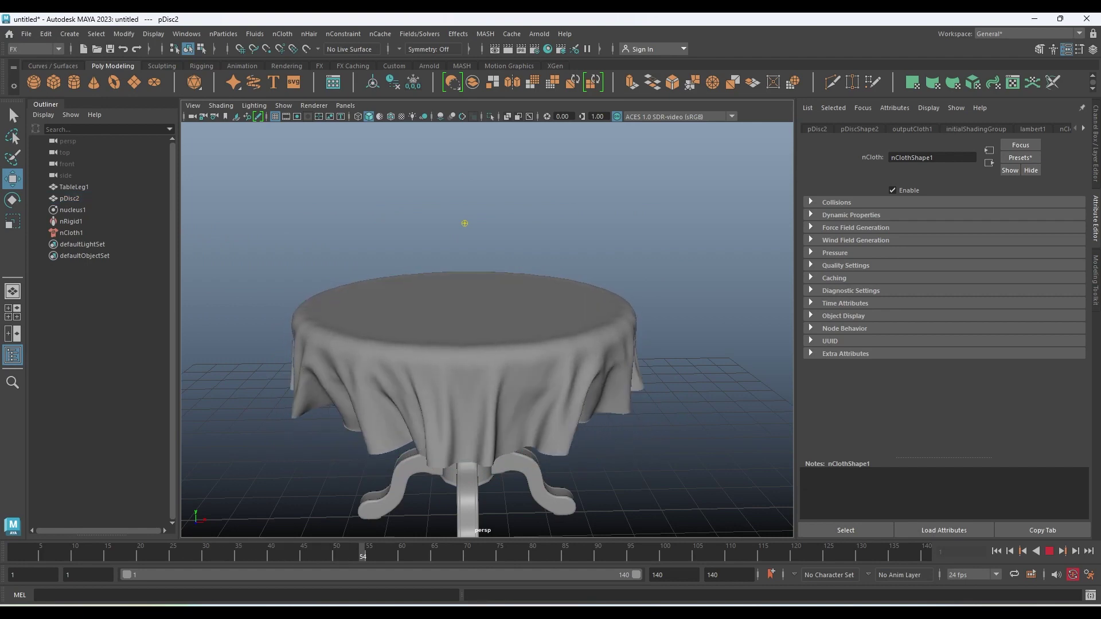
pyautogui.press('Escape')
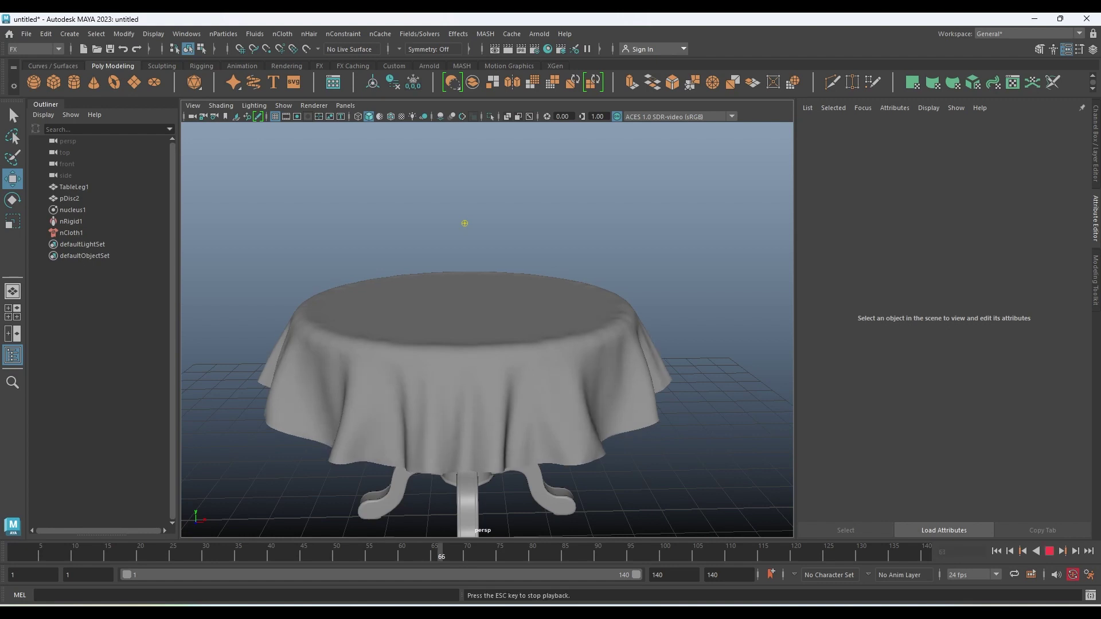
pyautogui.keyDown('alt'); pyautogui.moveTo(465, 223); pyautogui.dragTo(474, 271); pyautogui.keyUp('alt')
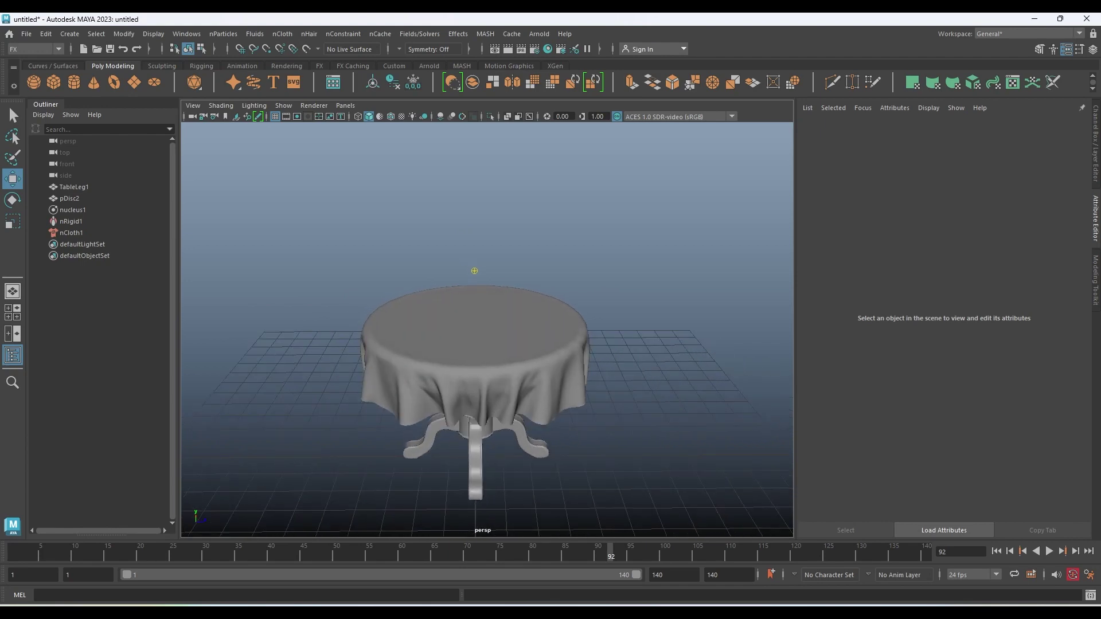
pyautogui.click(474, 344)
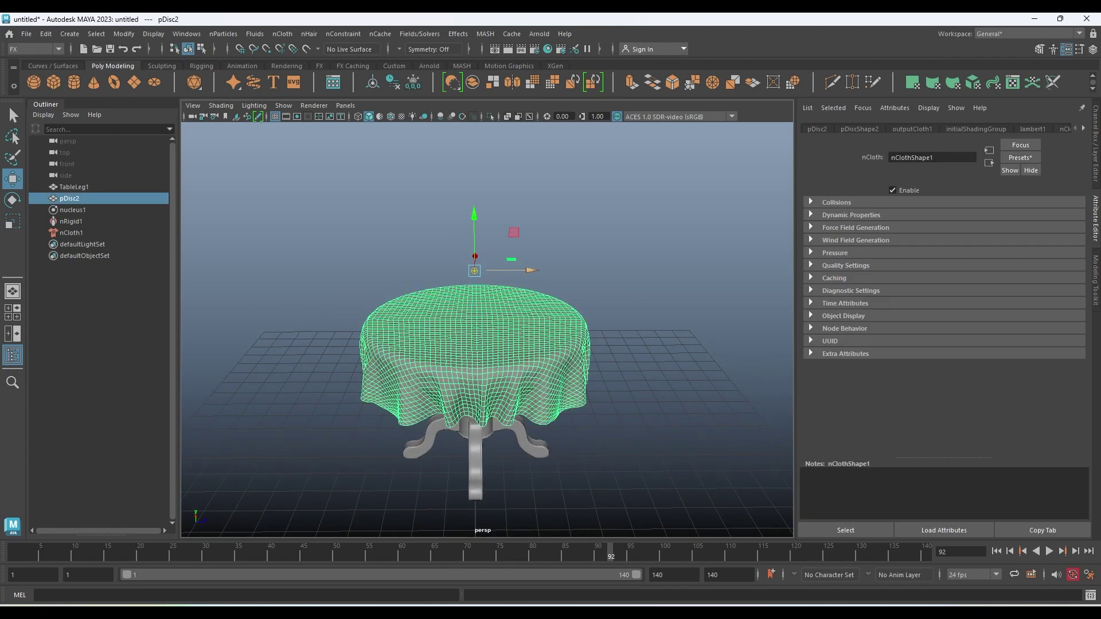
# Duplicate the draped cloth as pDisc3, replay the simulation, and hide pDisc3
pyautogui.hotkey('ctrl', 'd')
pyautogui.keyDown('alt'); pyautogui.moveTo(573, 344); pyautogui.dragTo(396, 344, button='middle'); pyautogui.keyUp('alt')
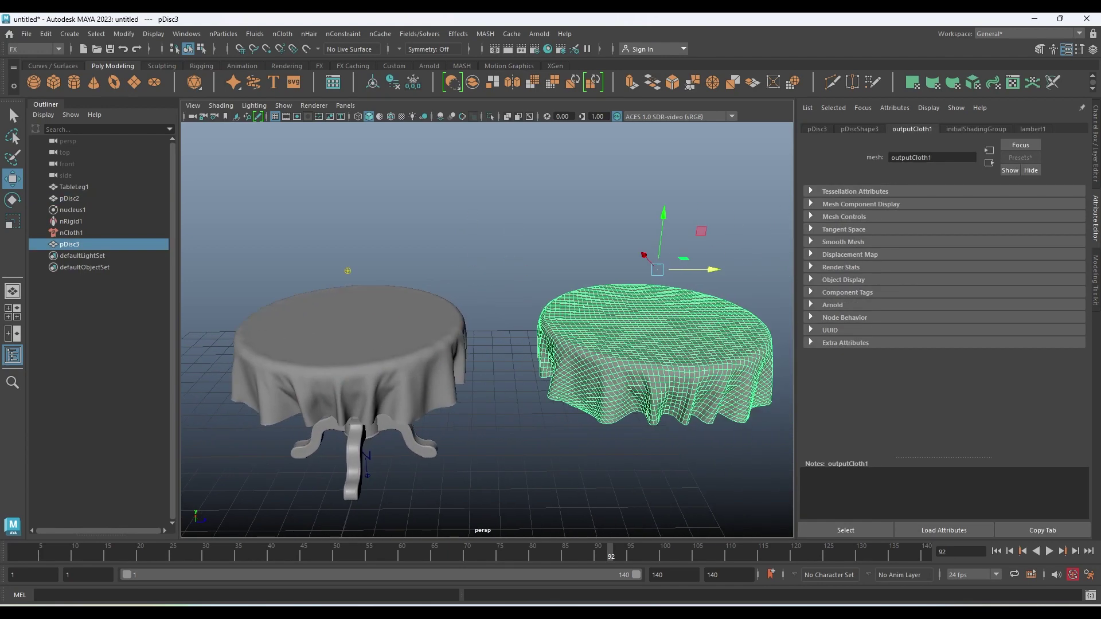
pyautogui.click(297, 270)
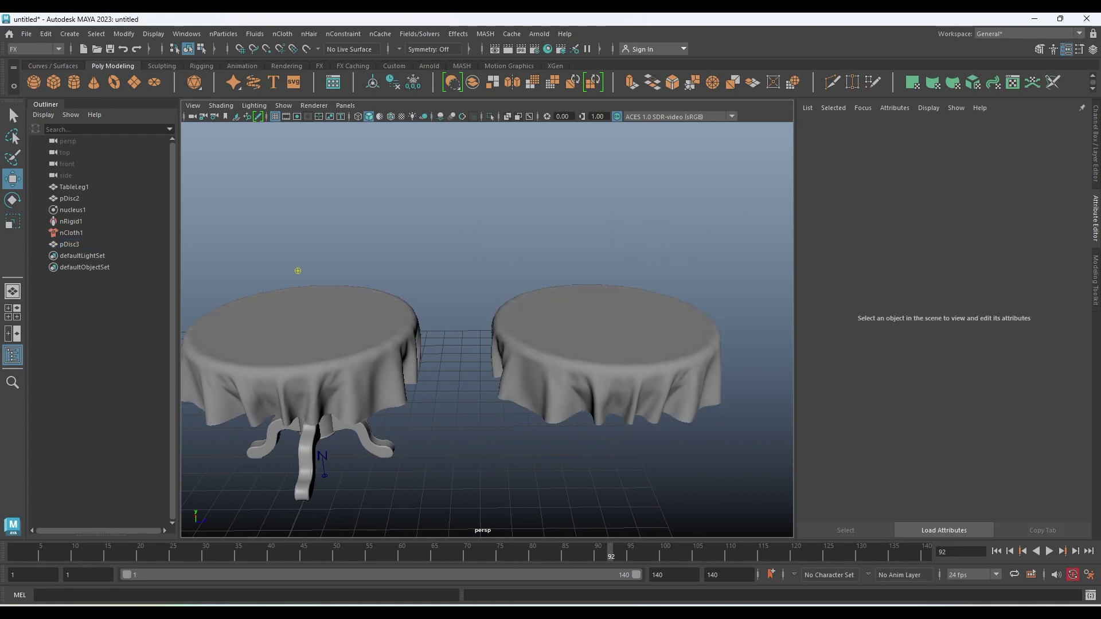
pyautogui.hotkey('ctrl', 'z')
pyautogui.hotkey('alt', 'shift', 'v')
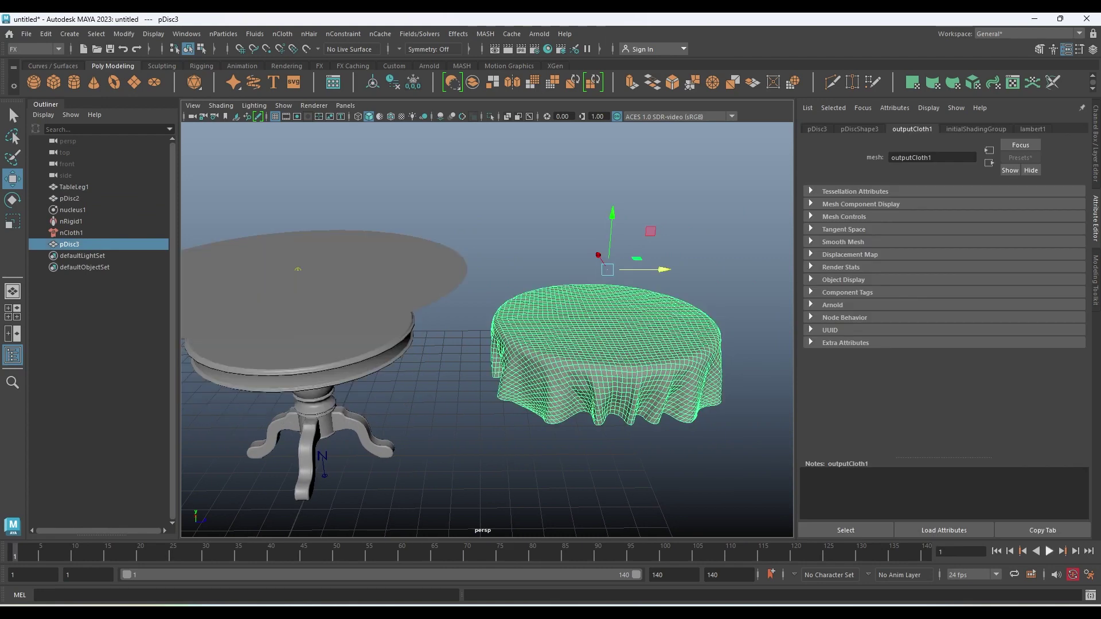
pyautogui.hotkey('alt', 'v')
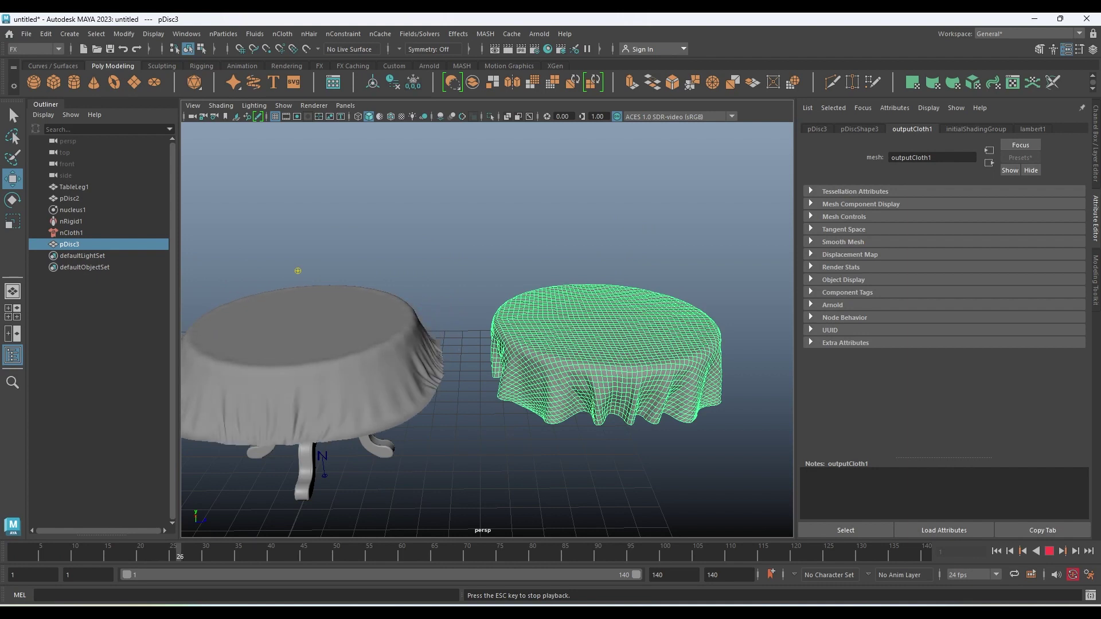
pyautogui.press('Escape')
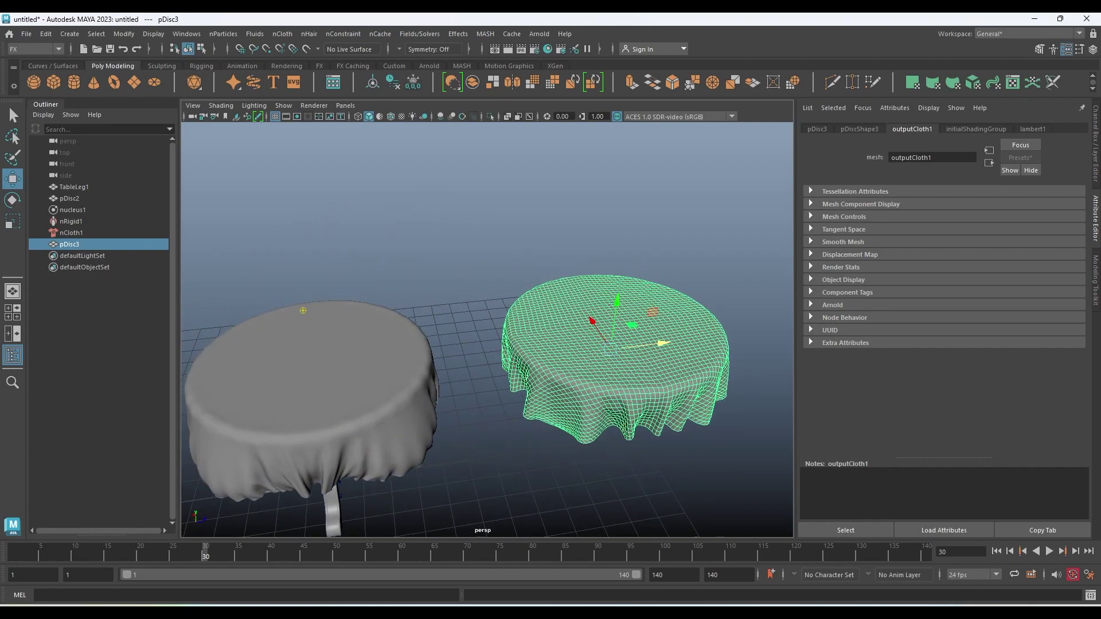
pyautogui.hotkey('ctrl', 'h')
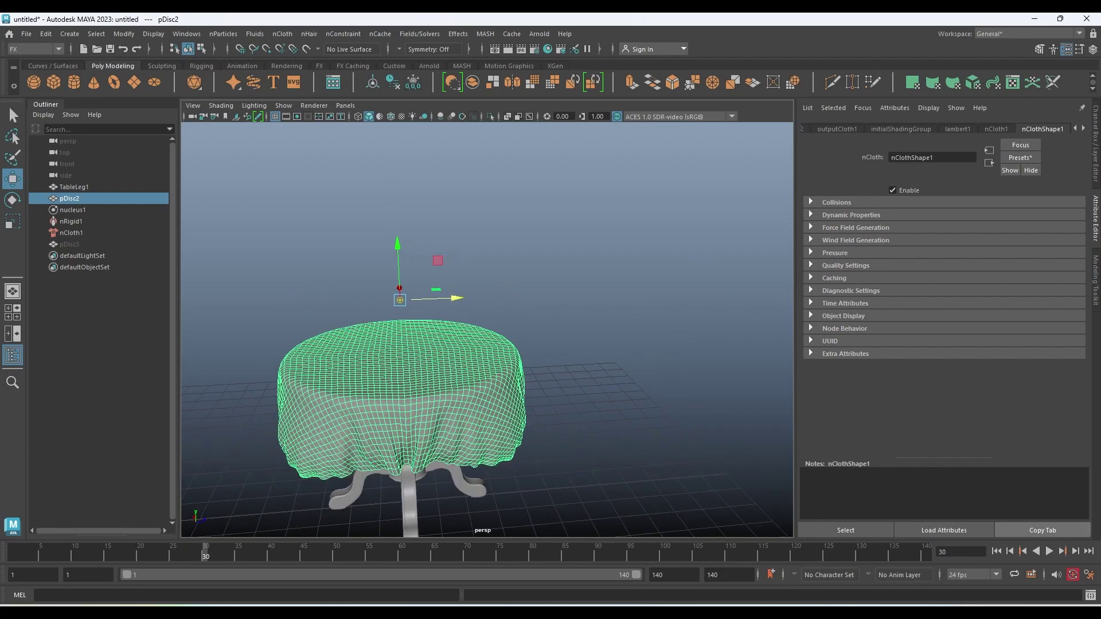
pyautogui.hotkey('alt', 'shift', 'v')
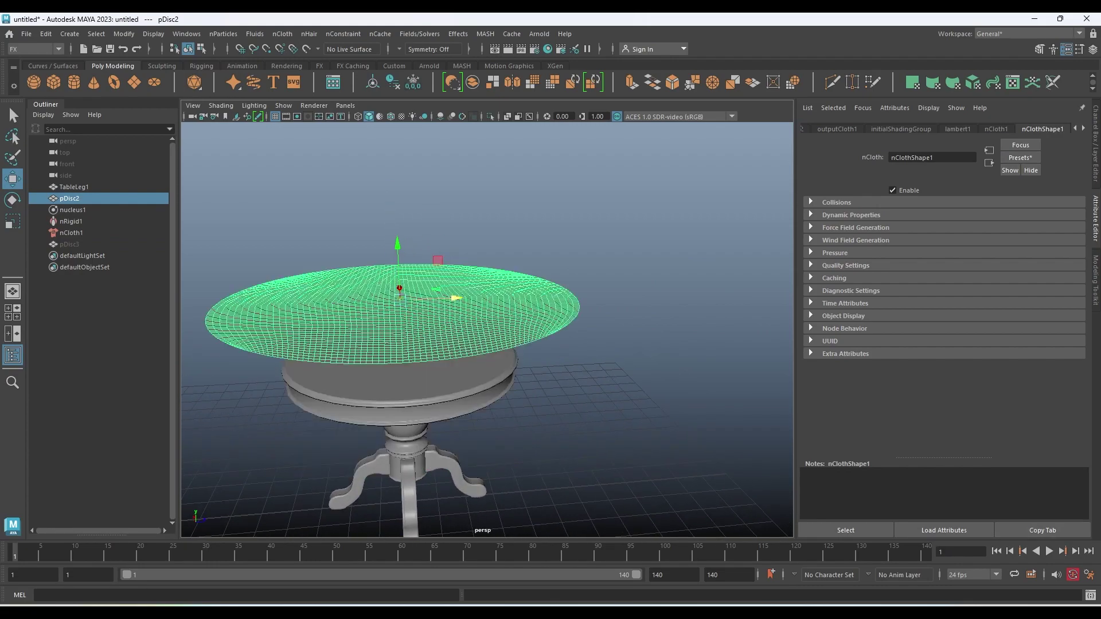
pyautogui.hotkey('alt', 'v')
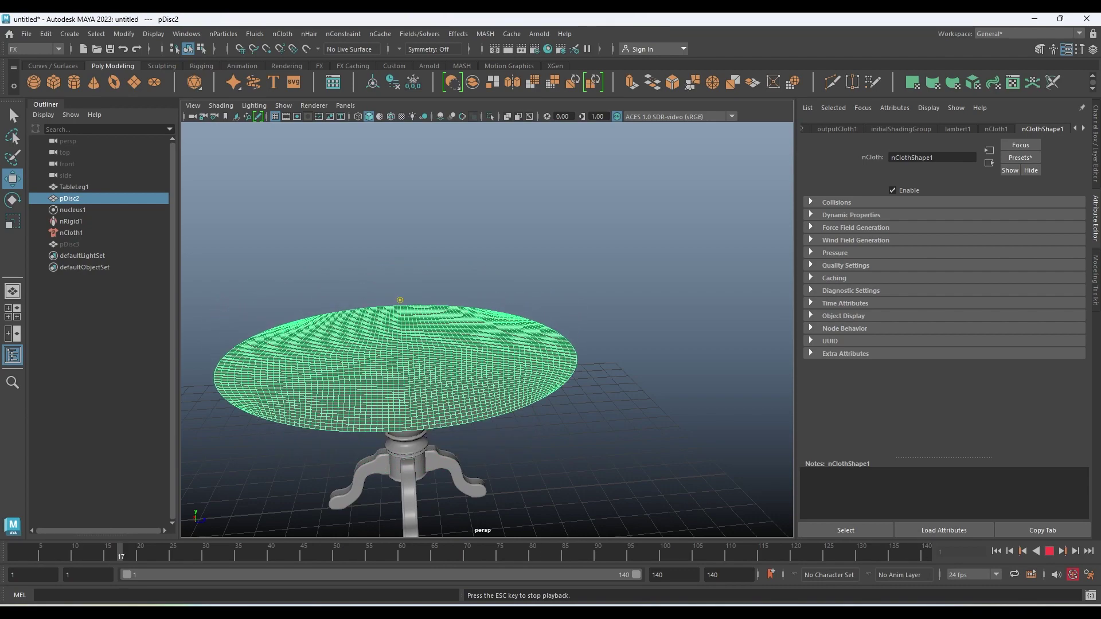
pyautogui.press('Escape')
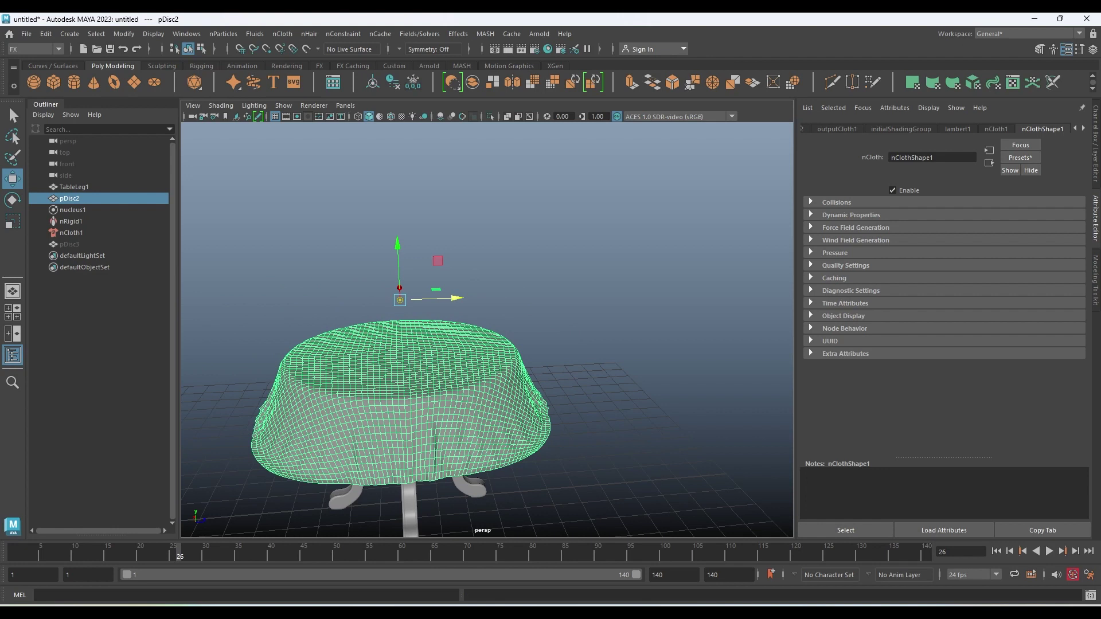
# Set the animation end time to 200, extend the playback range and play it
pyautogui.doubleClick(727, 575)
pyautogui.write('200')
pyautogui.press('Return')
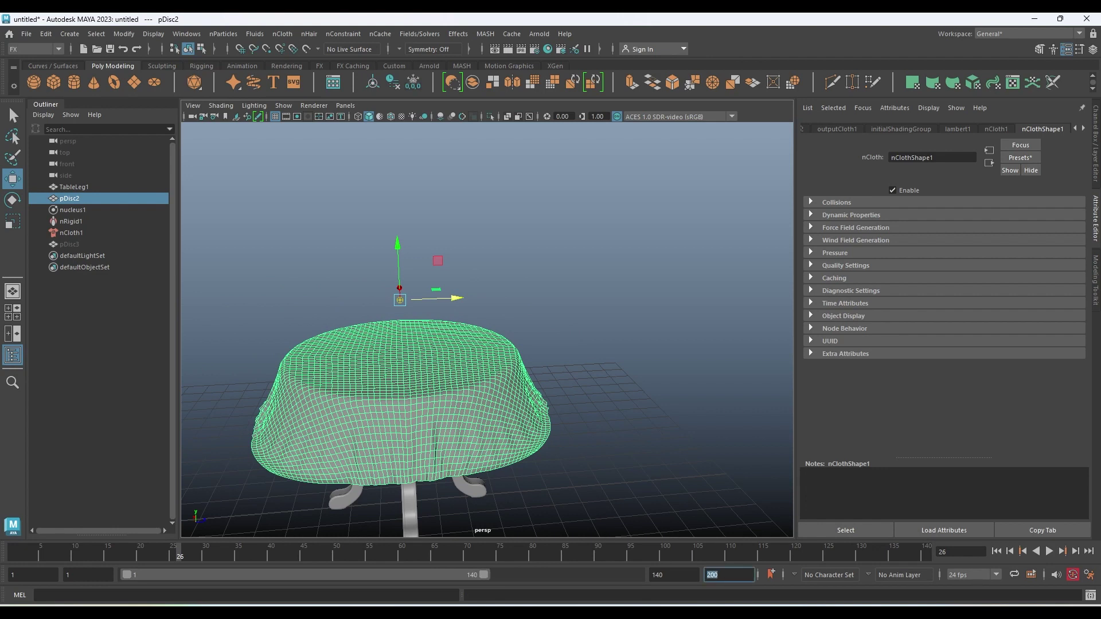
pyautogui.moveTo(485, 574); pyautogui.dragTo(636, 575)
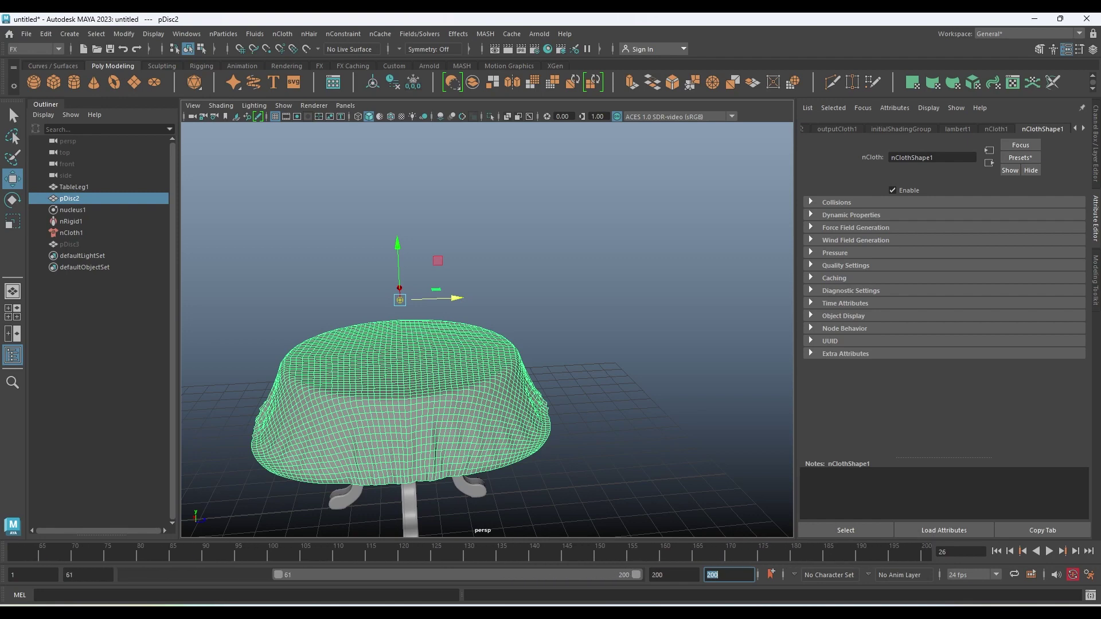
pyautogui.hotkey('alt', 'v')
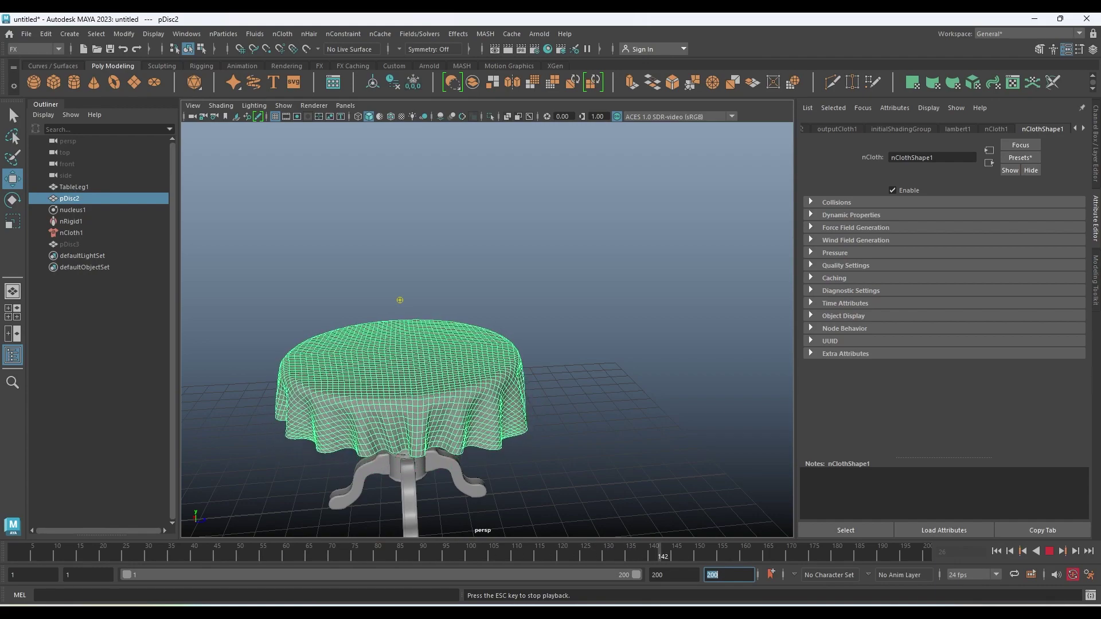
pyautogui.keyDown('alt'); pyautogui.moveTo(378, 467); pyautogui.dragTo(408, 467); pyautogui.keyUp('alt')
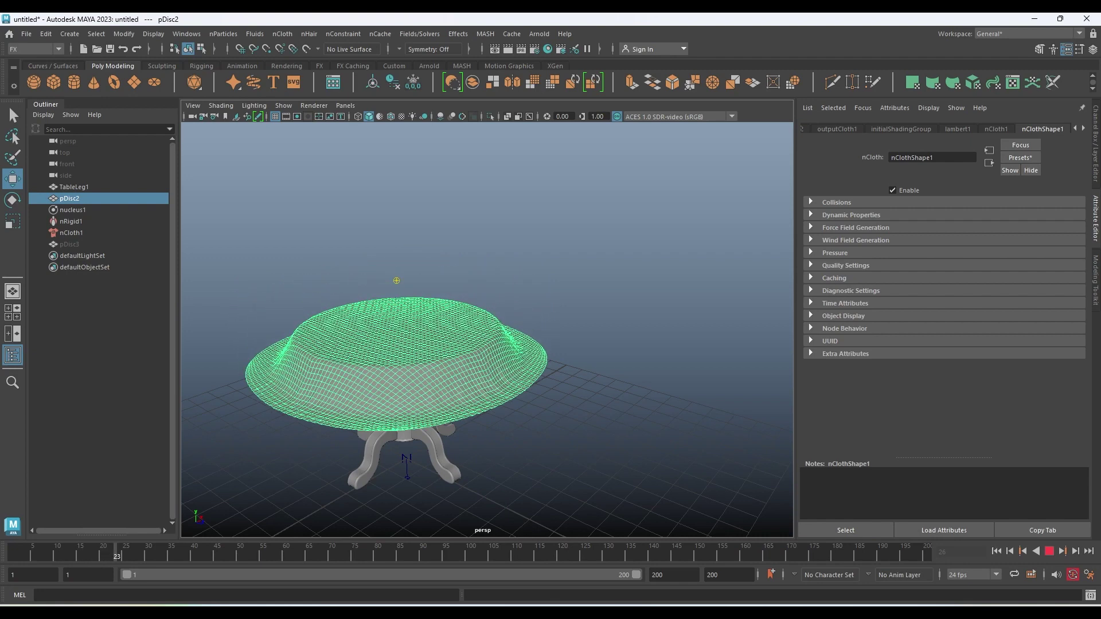
pyautogui.press('Escape')
# Raise the animation end time to 300 and select nCloth1
pyautogui.doubleClick(674, 574)
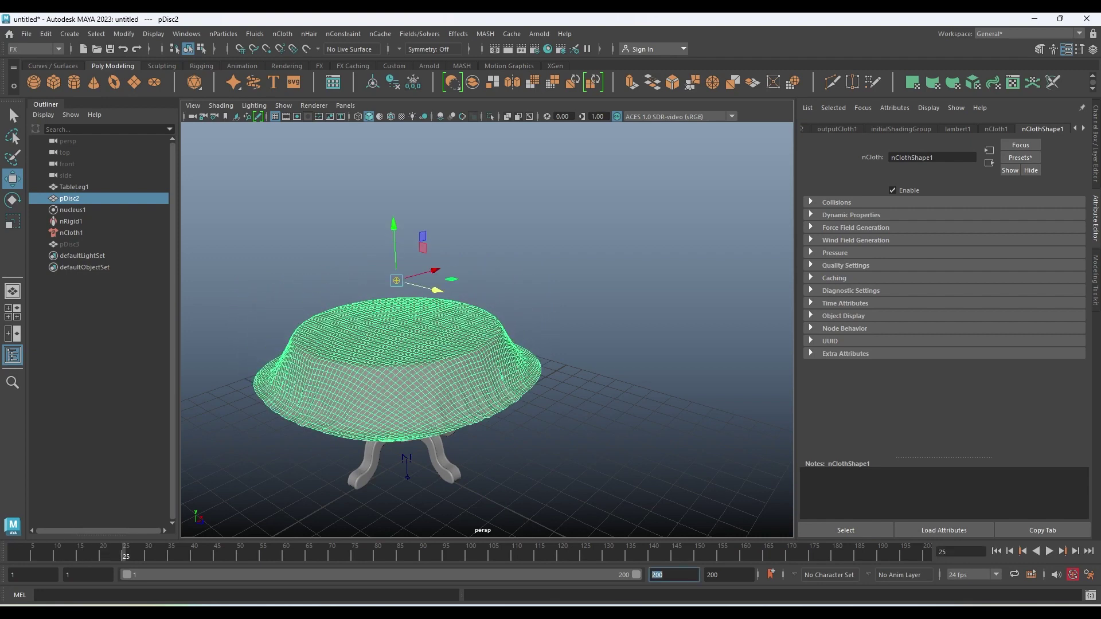
pyautogui.write('300')
pyautogui.press('Return')
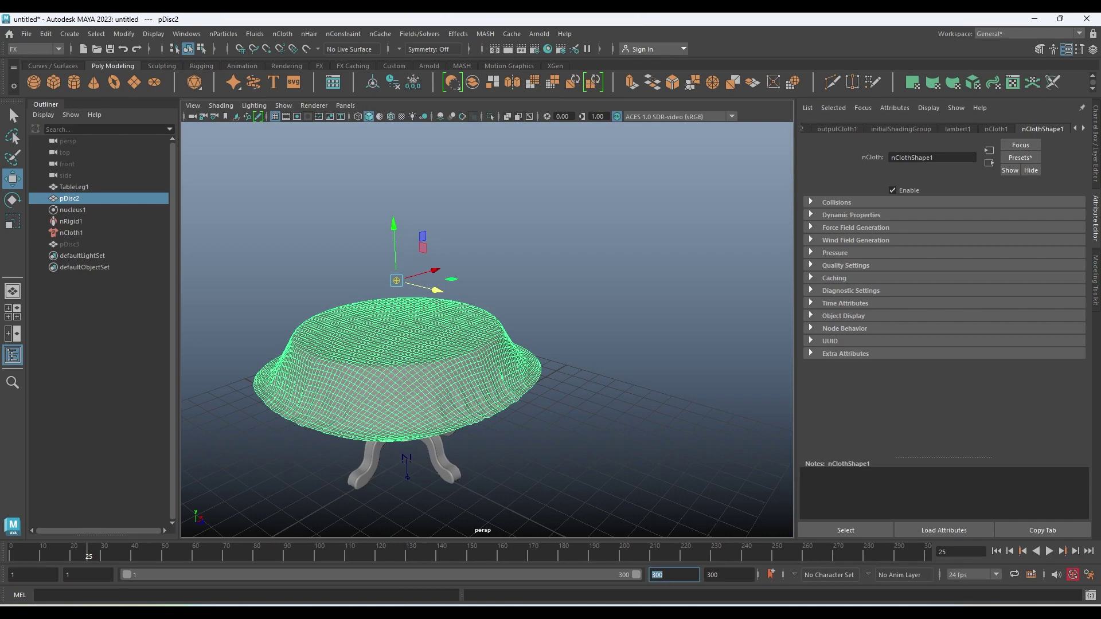
pyautogui.keyDown('alt'); pyautogui.moveTo(487, 344); pyautogui.dragTo(419, 344); pyautogui.keyUp('alt')
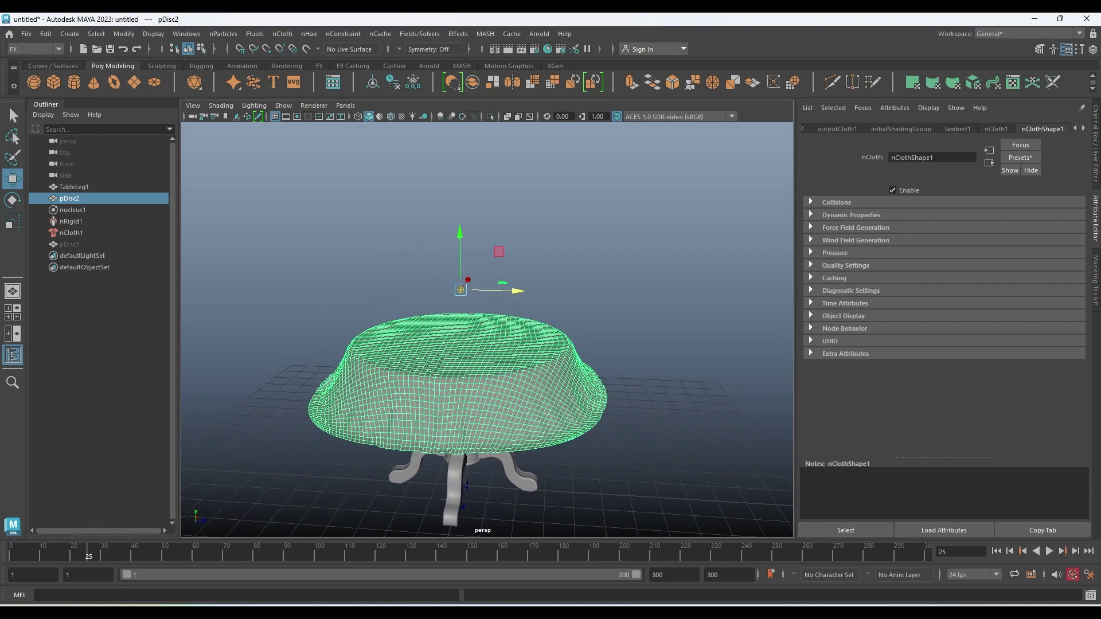
pyautogui.click(71, 232)
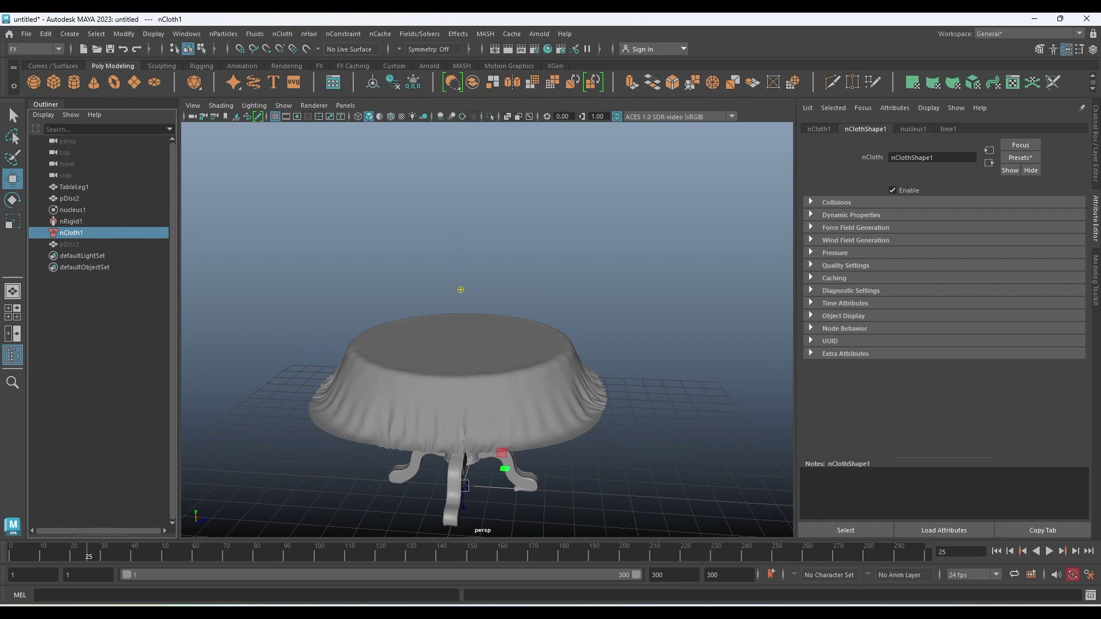
# Show nCloth1's Collisions settings, simulate the drape to frame 173, and commit Stickiness 0.100
pyautogui.click(835, 202)
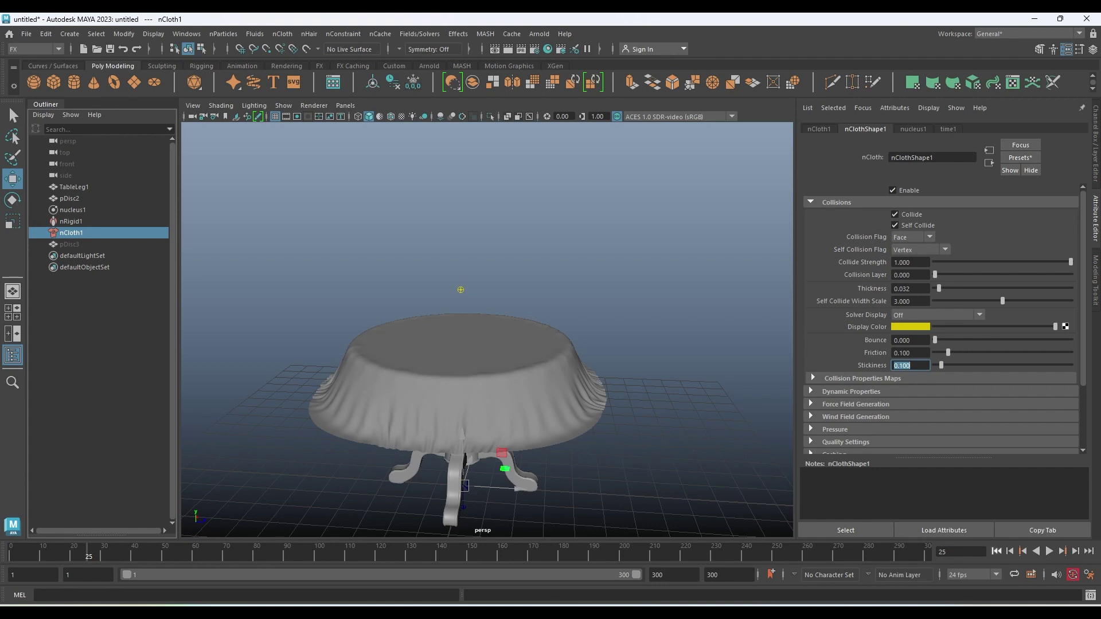
pyautogui.hotkey('alt', 'shift', 'v')
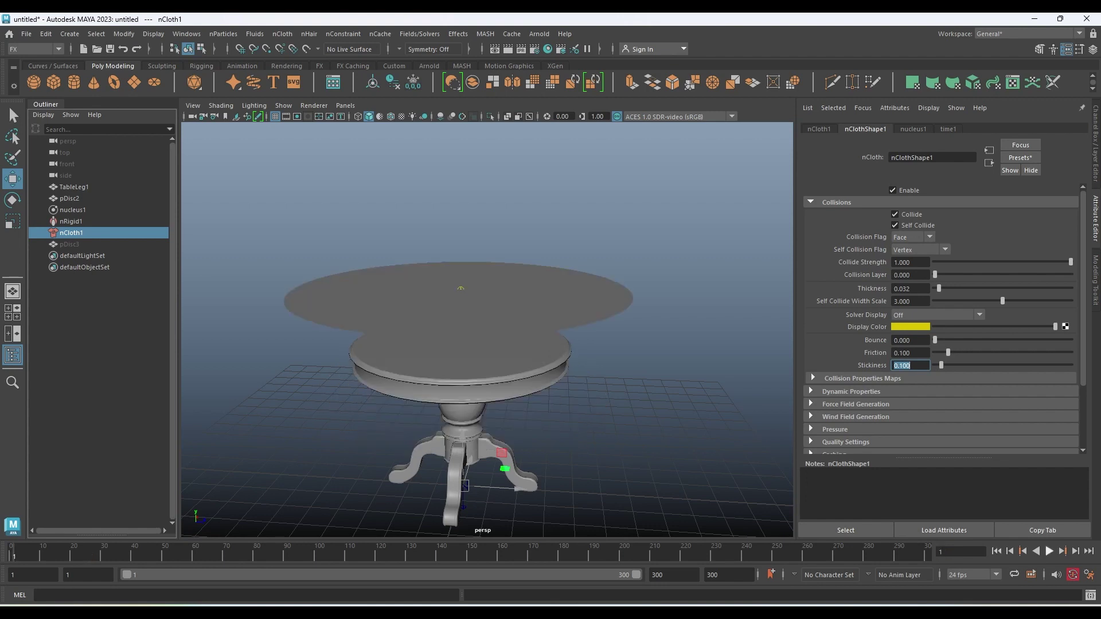
pyautogui.hotkey('alt', 'v')
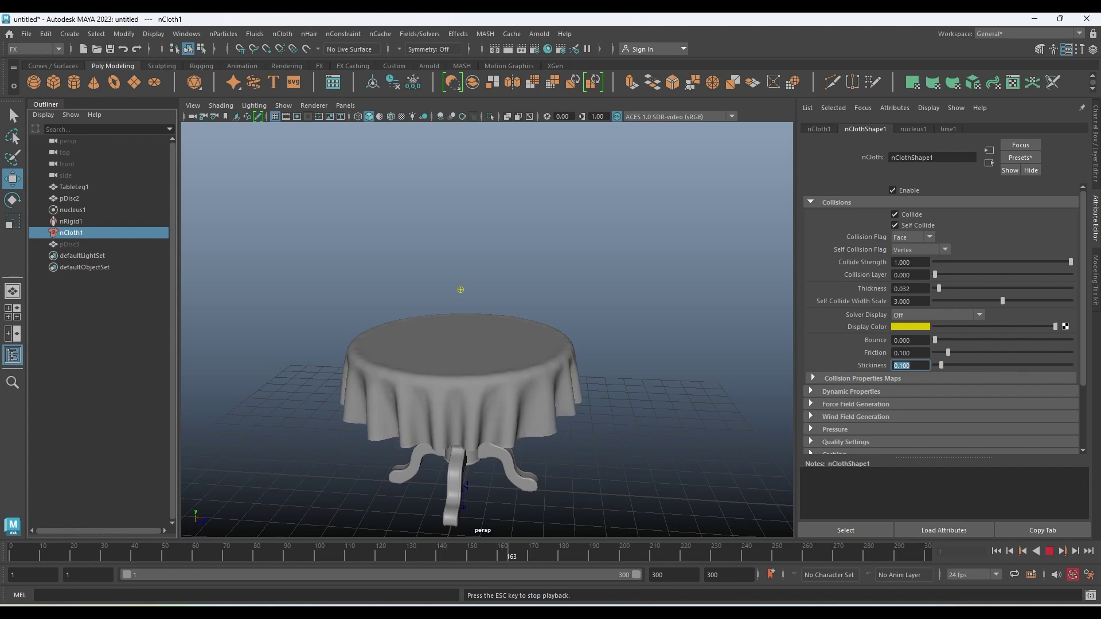
pyautogui.press('Escape')
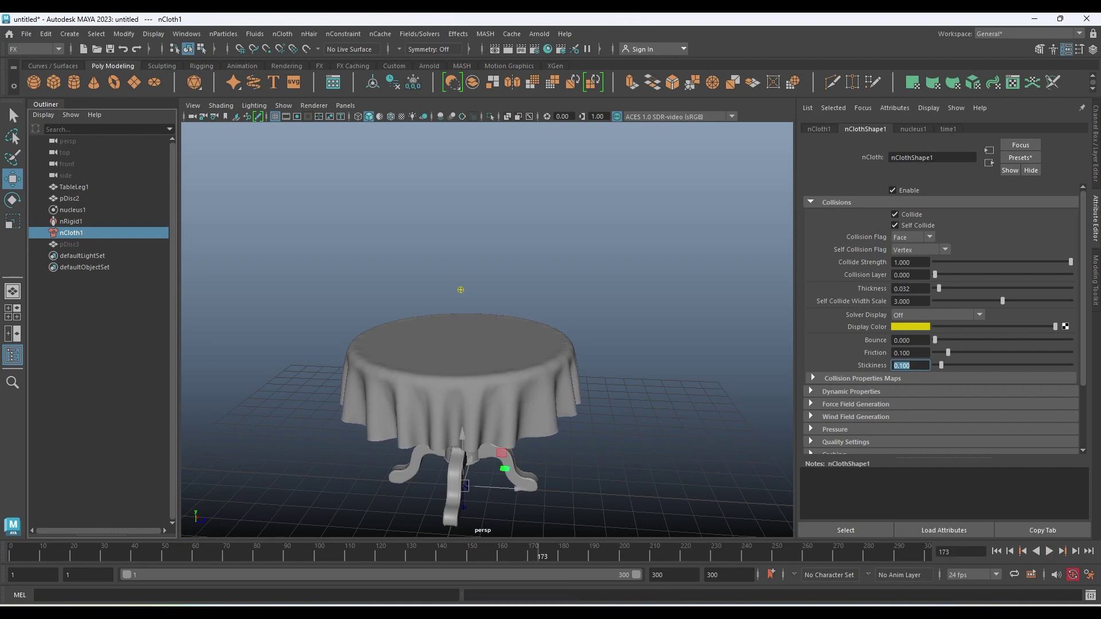
pyautogui.press('Return')
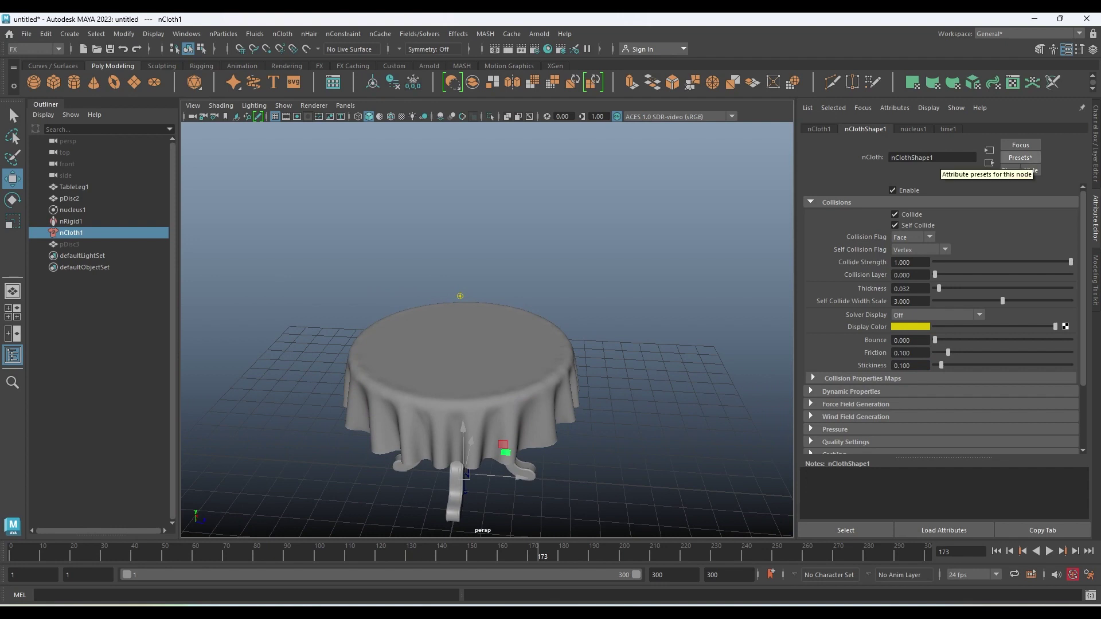
# Try solidRubber, then apply the silk preset (Friction 0.050) to nClothShape1 and rewind to frame 1
pyautogui.click(1020, 158)
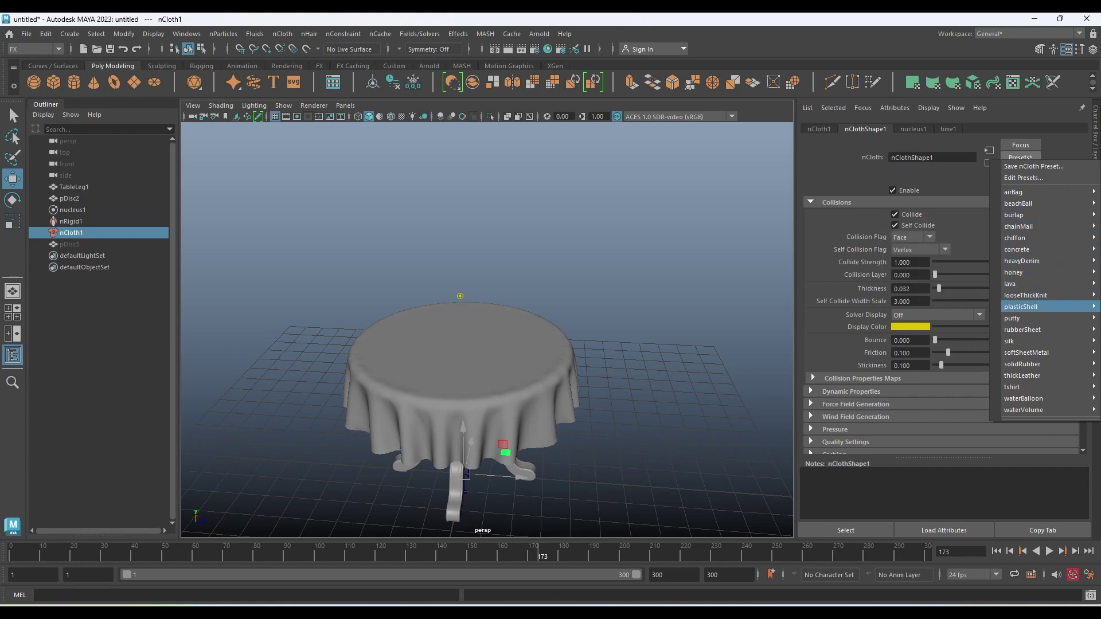
pyautogui.click(923, 375)
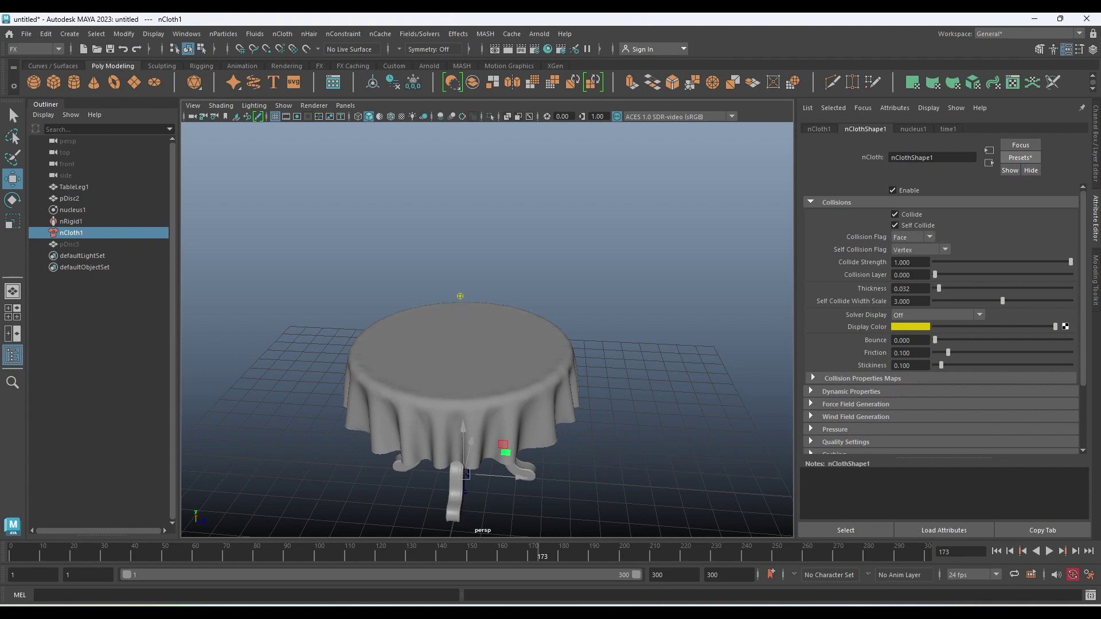
pyautogui.click(1019, 157)
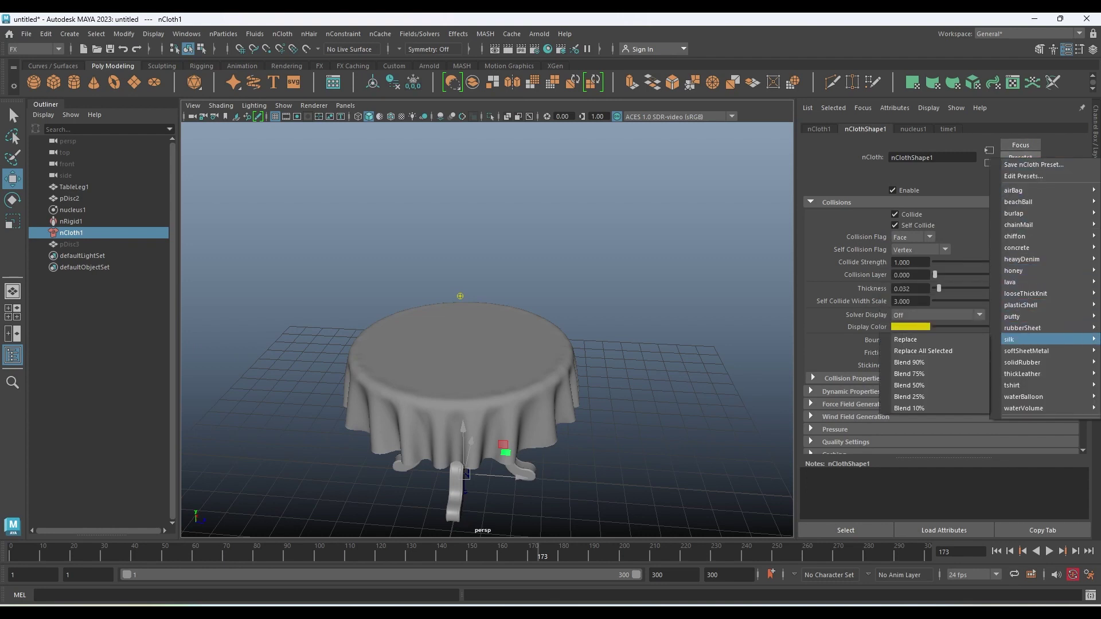
pyautogui.click(917, 340)
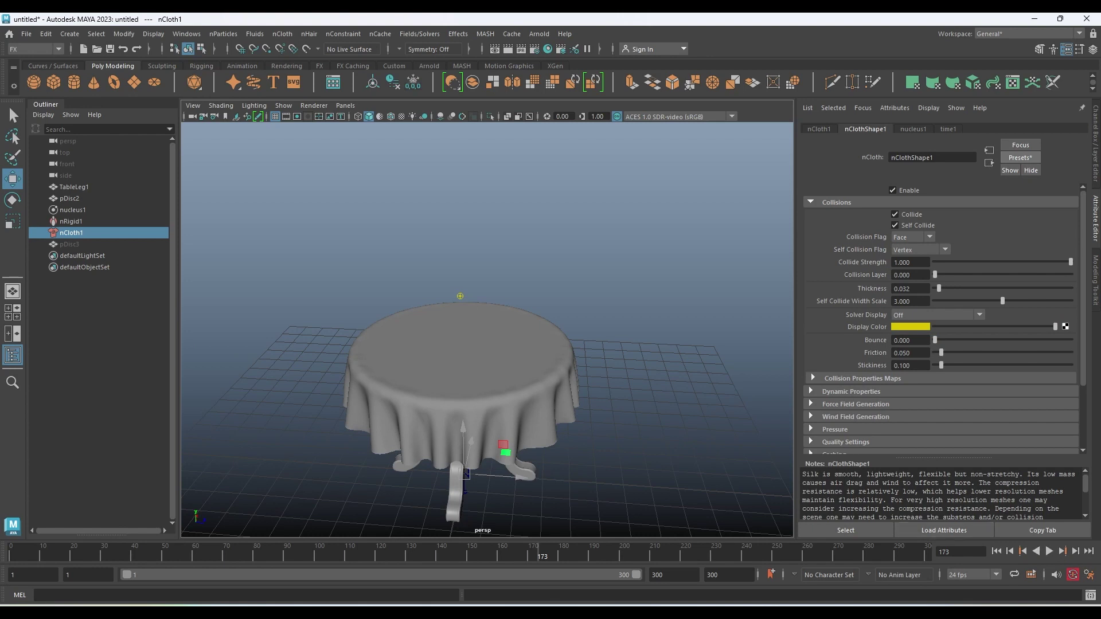
pyautogui.click(1022, 551)
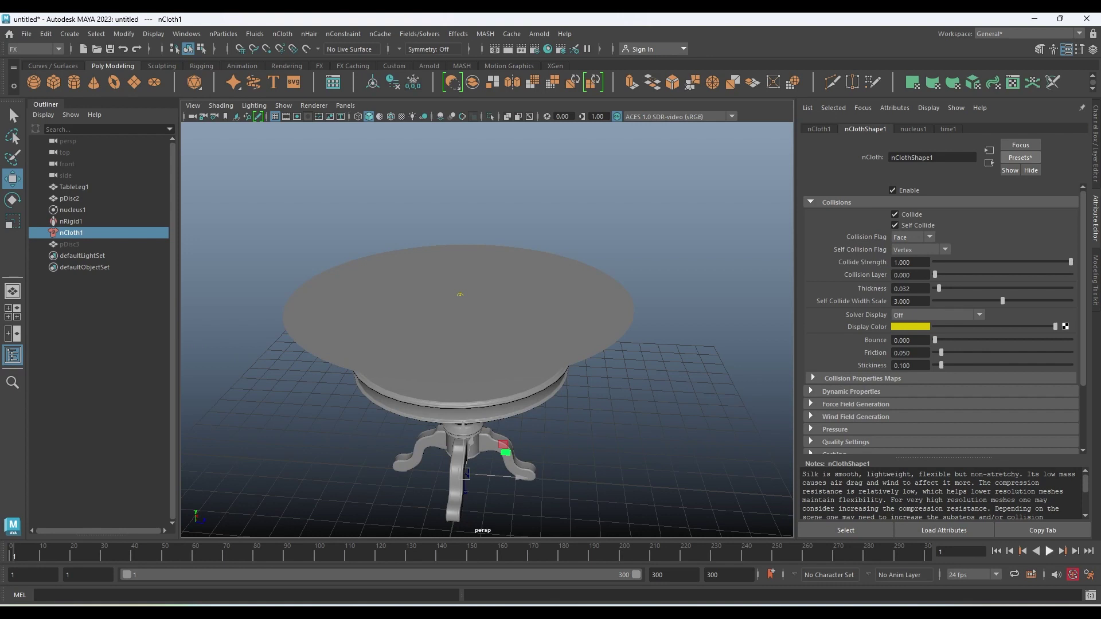
# Simulate the silk cloth to frame 126, then browse the tshirt cloth preset options
pyautogui.hotkey('alt', 'v')
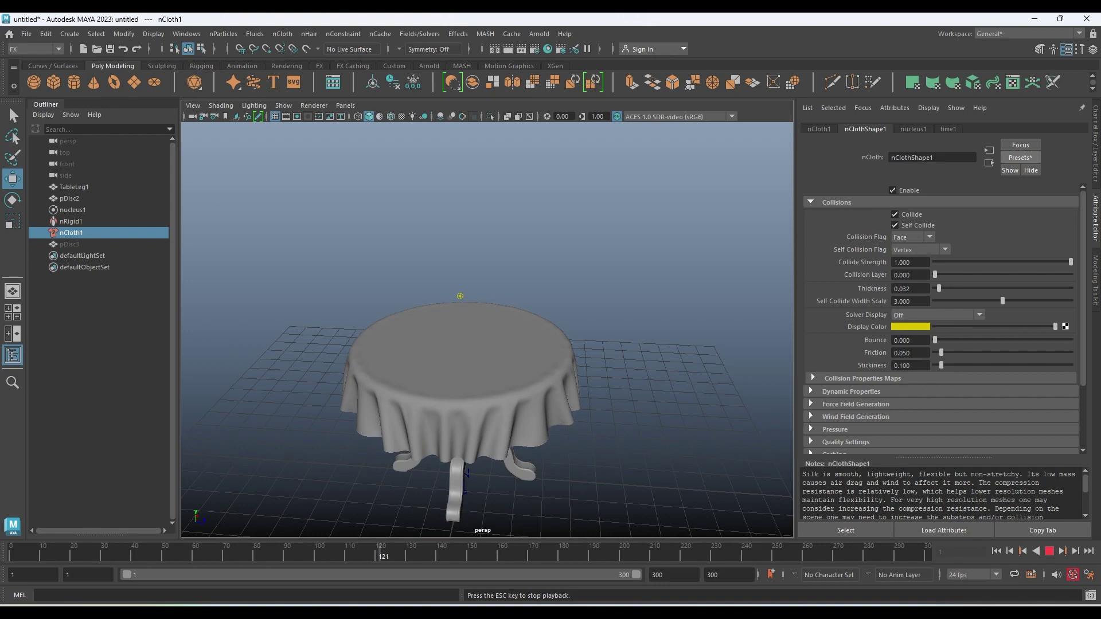
pyautogui.press('Escape')
pyautogui.click(1020, 157)
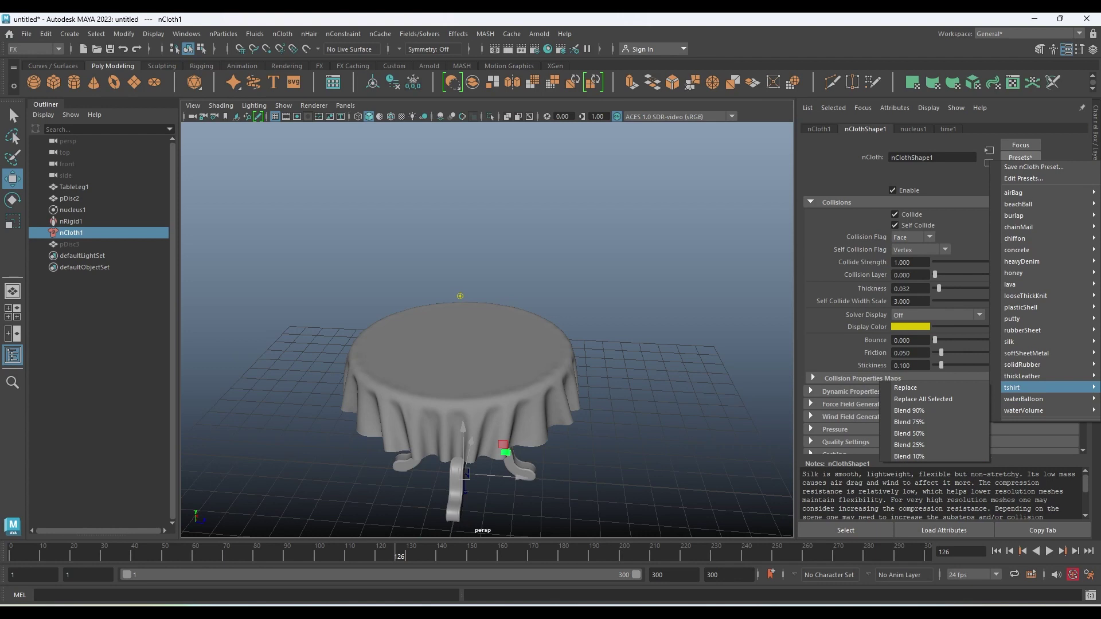
# Duplicate the silk-draped tablecloth pDisc2 at frame 126 to create pDisc4
pyautogui.press('Escape')
pyautogui.press('Escape')
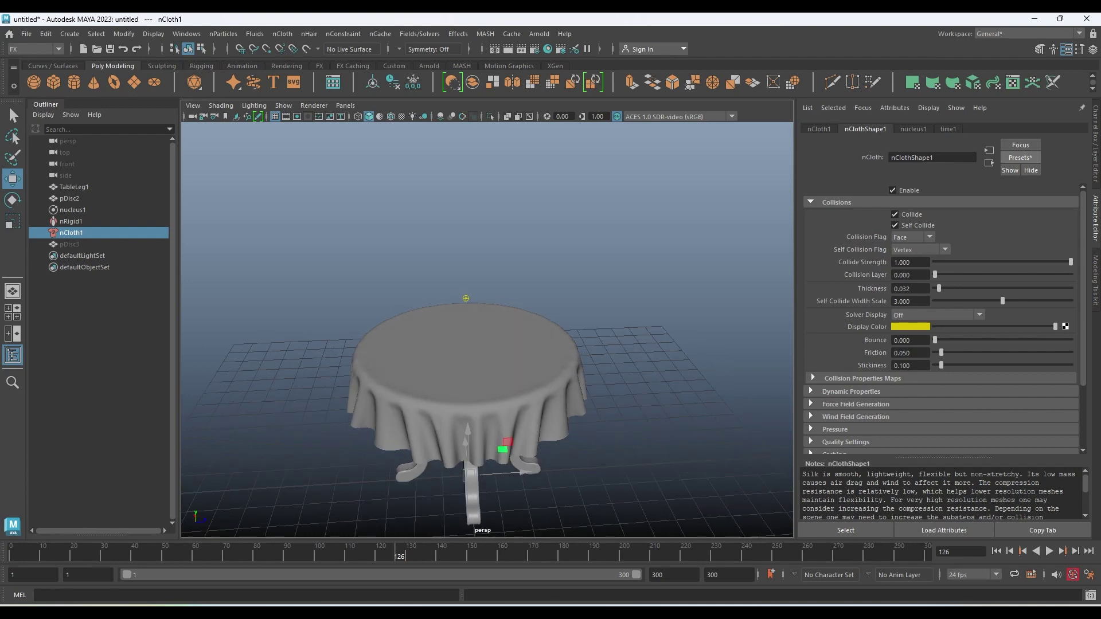
pyautogui.click(69, 198)
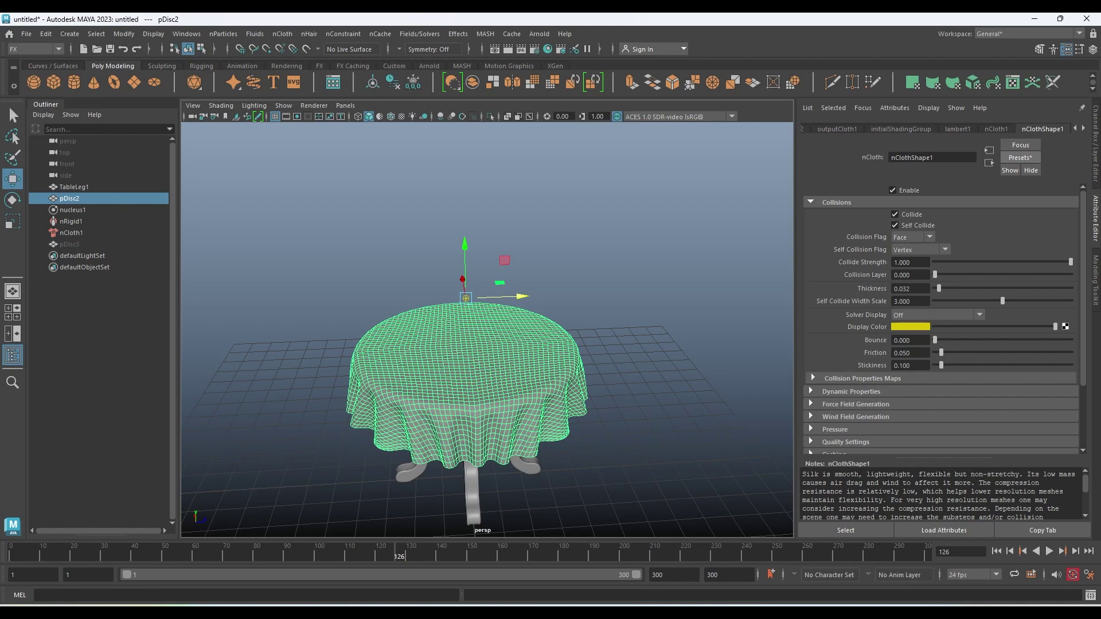
pyautogui.keyDown('alt'); pyautogui.moveTo(482, 470); pyautogui.dragTo(462, 471); pyautogui.keyUp('alt')
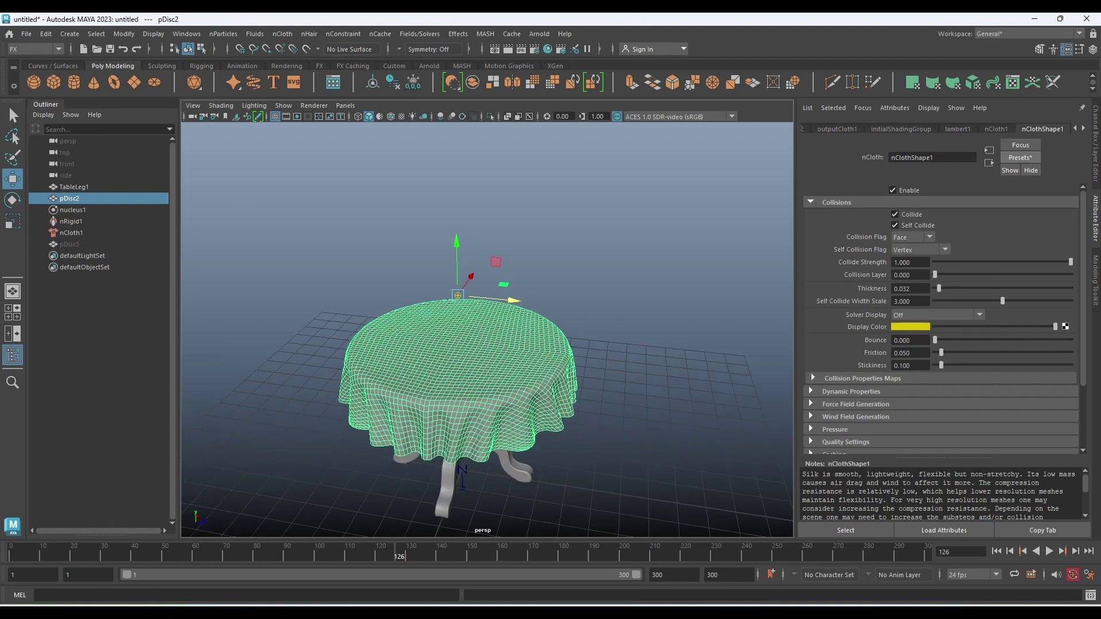
pyautogui.hotkey('ctrl', 'd')
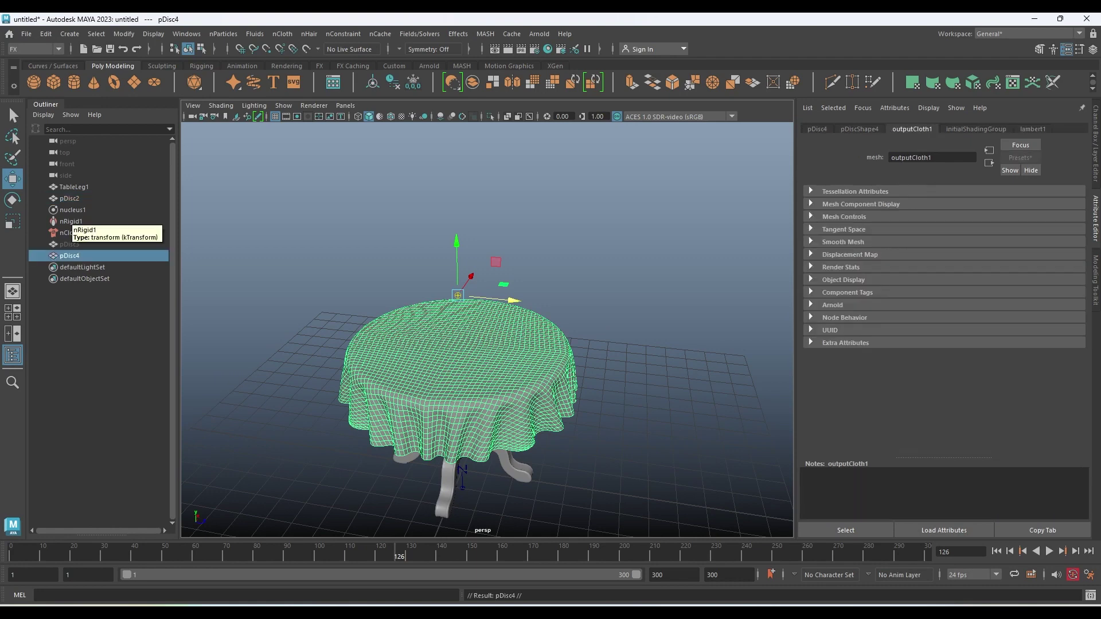
# Delete the original cloth disc pDisc2, the nucleus1 solver and the nRigid1 collider
pyautogui.click(69, 198)
pyautogui.hotkey('shift', 'alt', 'v')
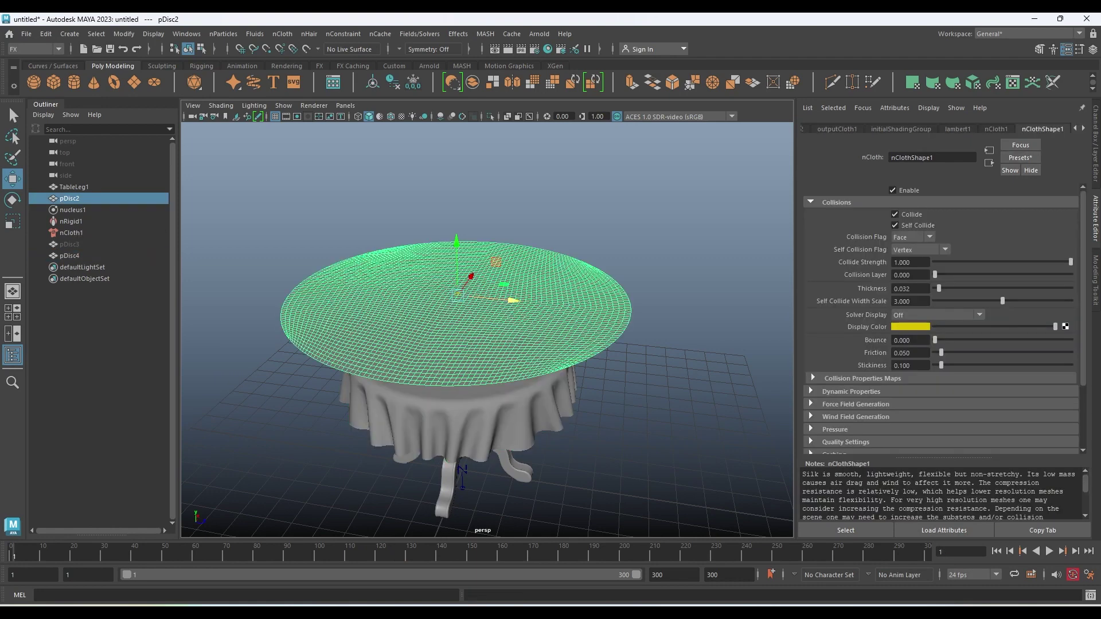
pyautogui.press('Delete')
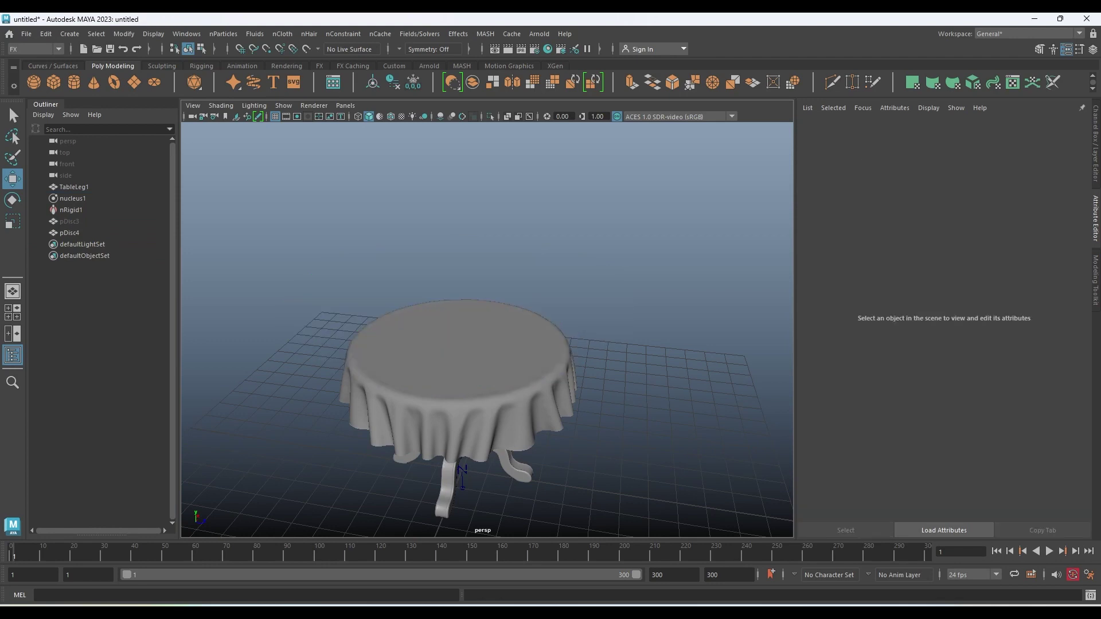
pyautogui.click(72, 198)
pyautogui.press('Delete')
pyautogui.click(71, 198)
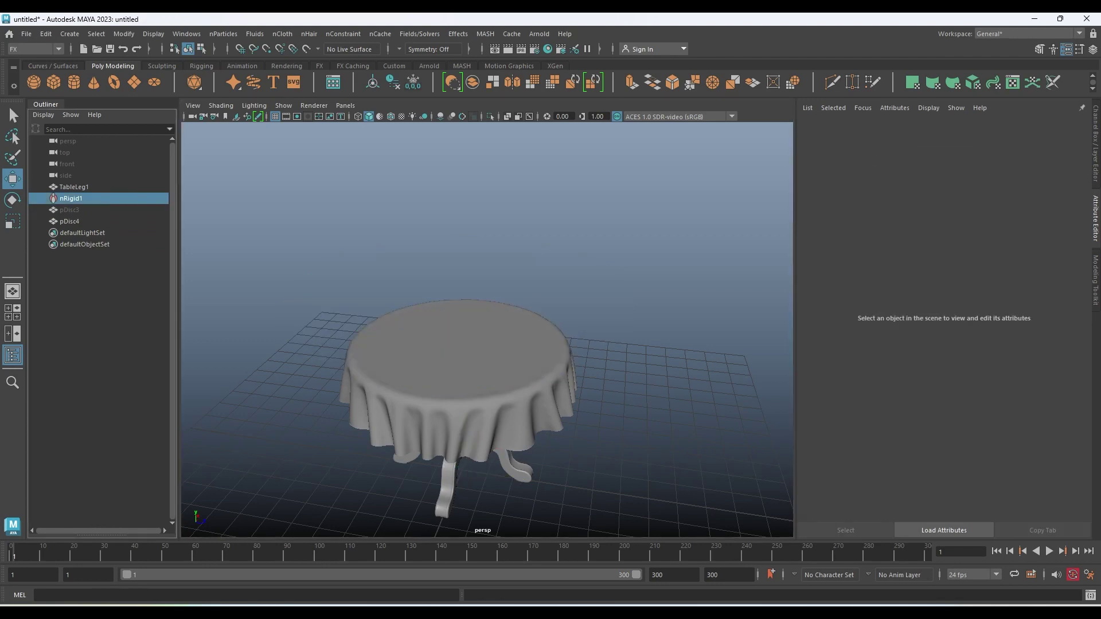
pyautogui.press('Delete')
# Select the draped copy pDisc4 and view its checkered surface to check the UVs
pyautogui.click(70, 209)
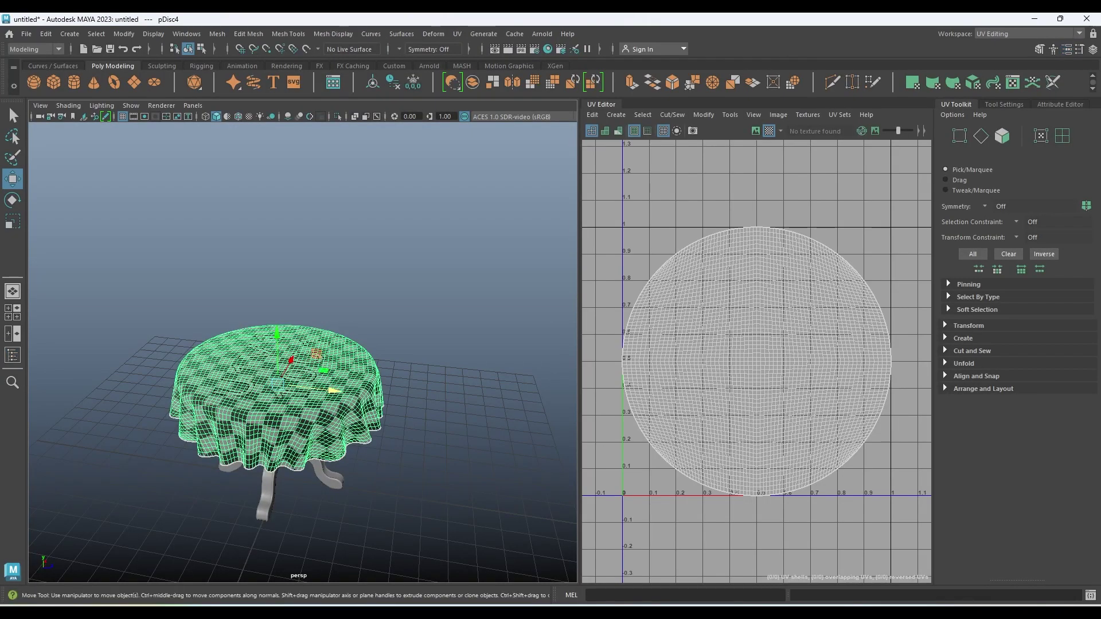
pyautogui.moveTo(303, 286)
pyautogui.keyDown('alt'); pyautogui.mouseDown()
pyautogui.moveTo(302, 332)
pyautogui.moveTo(252, 275)
pyautogui.mouseUp(); pyautogui.keyUp('alt')
pyautogui.scroll(5, 304, 373)
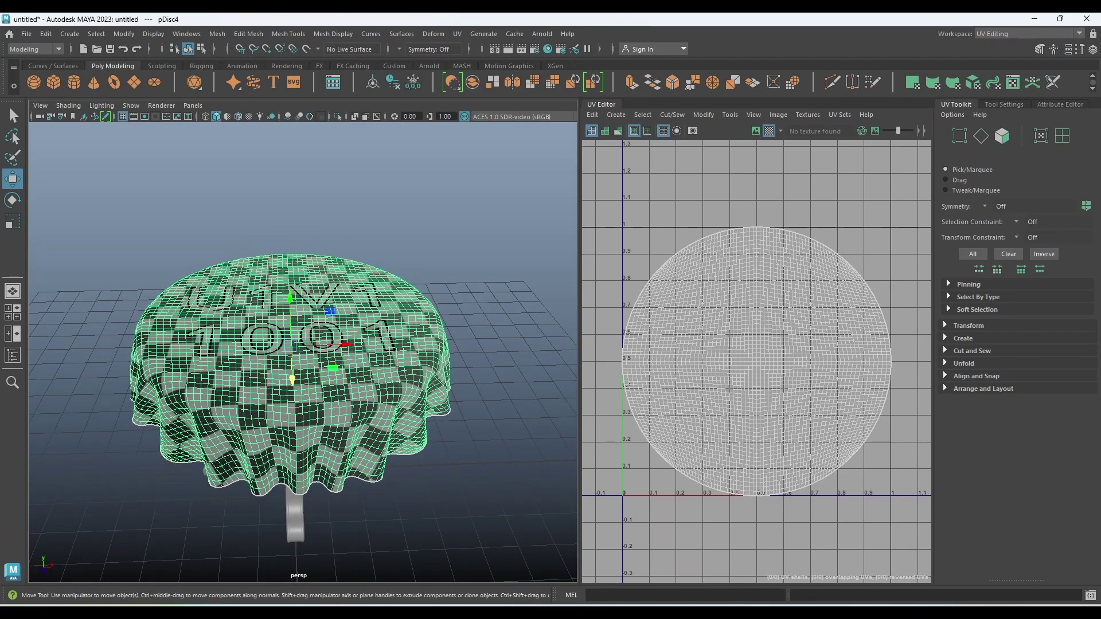
pyautogui.click(1026, 33)
# Assign a new aiStandardSurface material to the tablecloth pDisc4
pyautogui.click(997, 45)
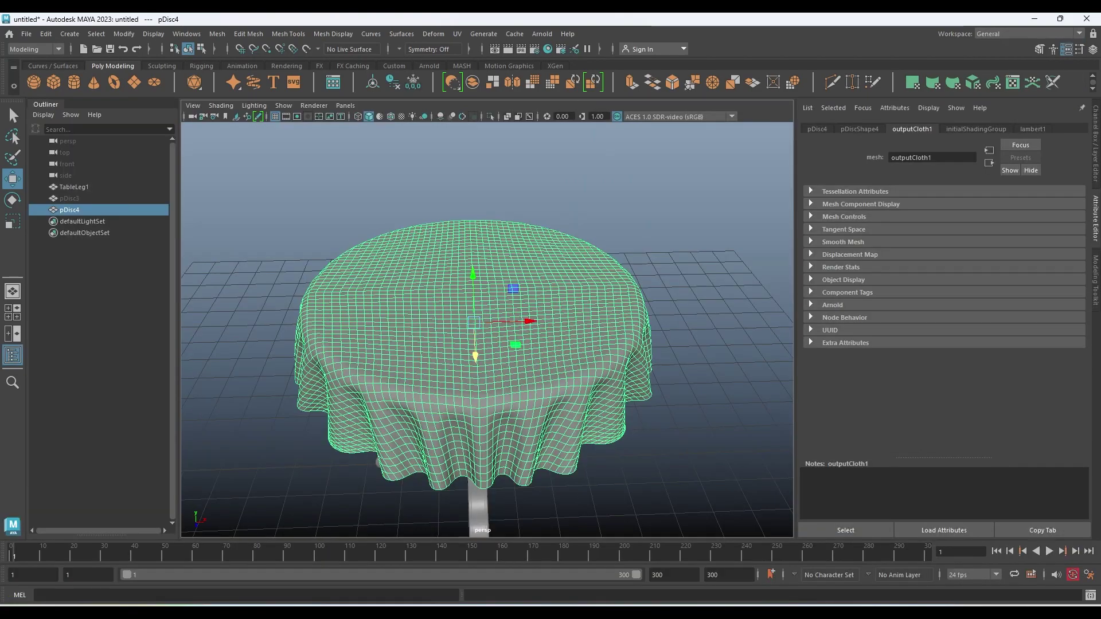
pyautogui.rightClick(588, 265)
pyautogui.click(585, 558)
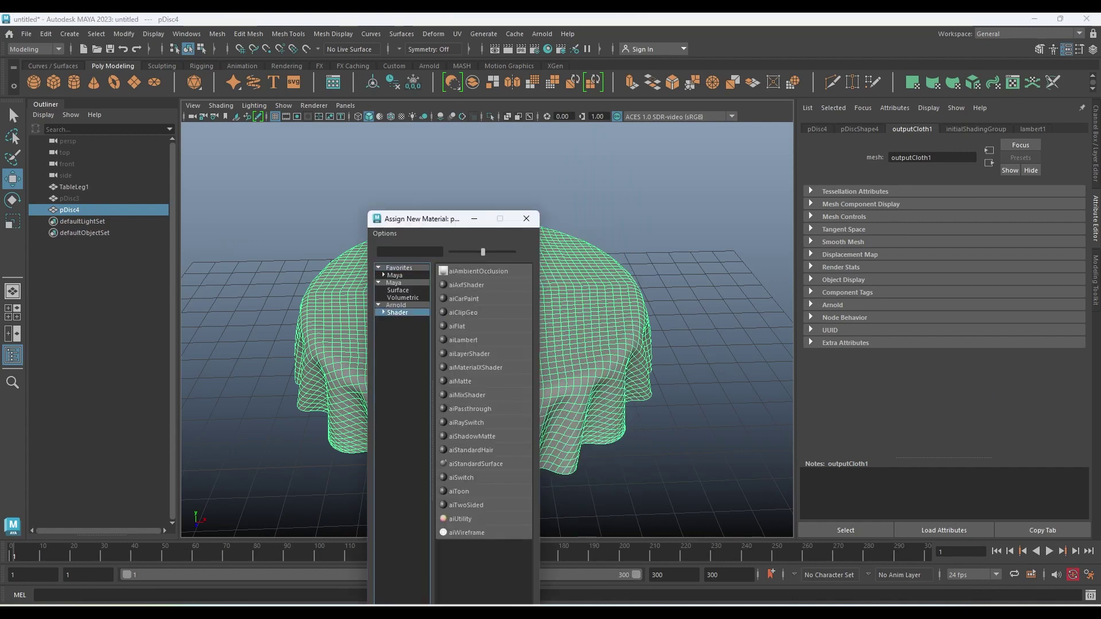
pyautogui.click(443, 463)
# Map the flower pattern .jpg file texture into the material's Color and display textures
pyautogui.click(1065, 274)
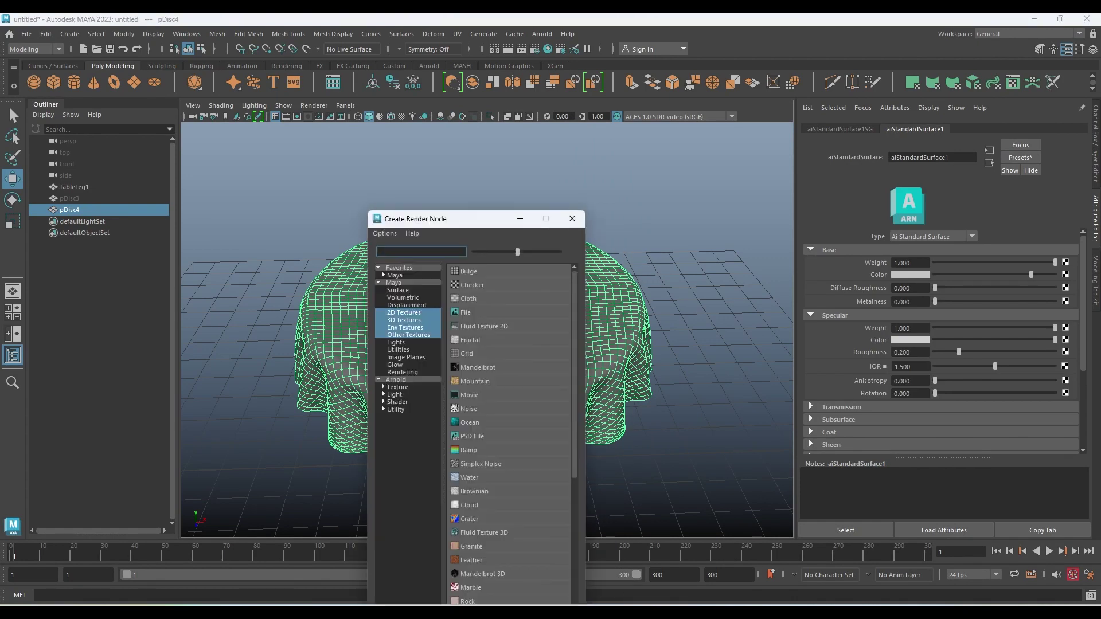
pyautogui.click(491, 326)
pyautogui.click(1067, 285)
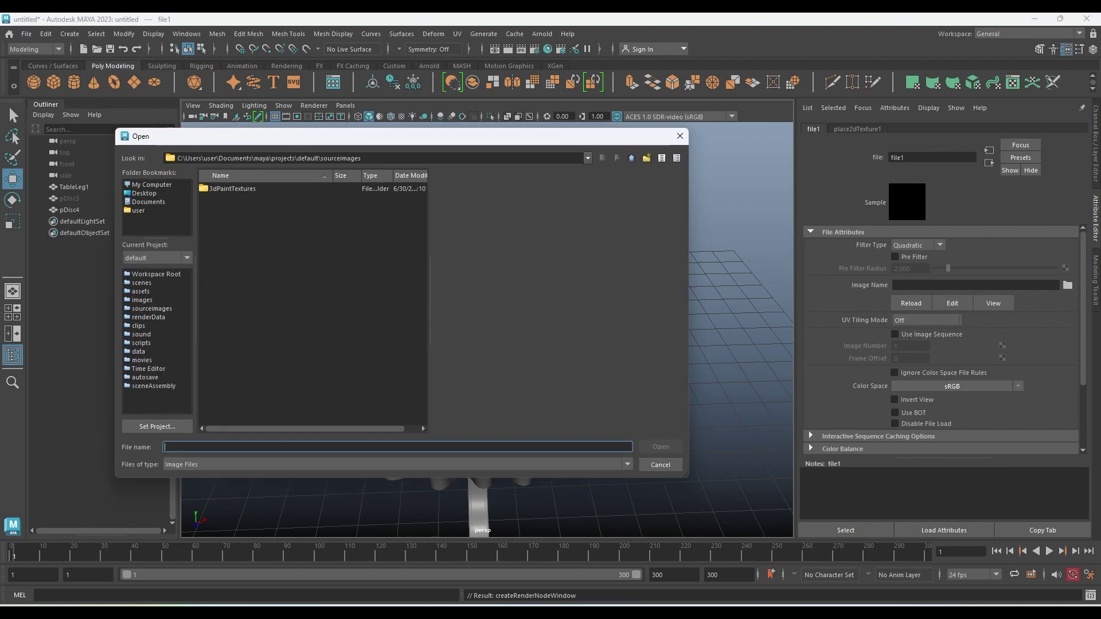
pyautogui.click(659, 454)
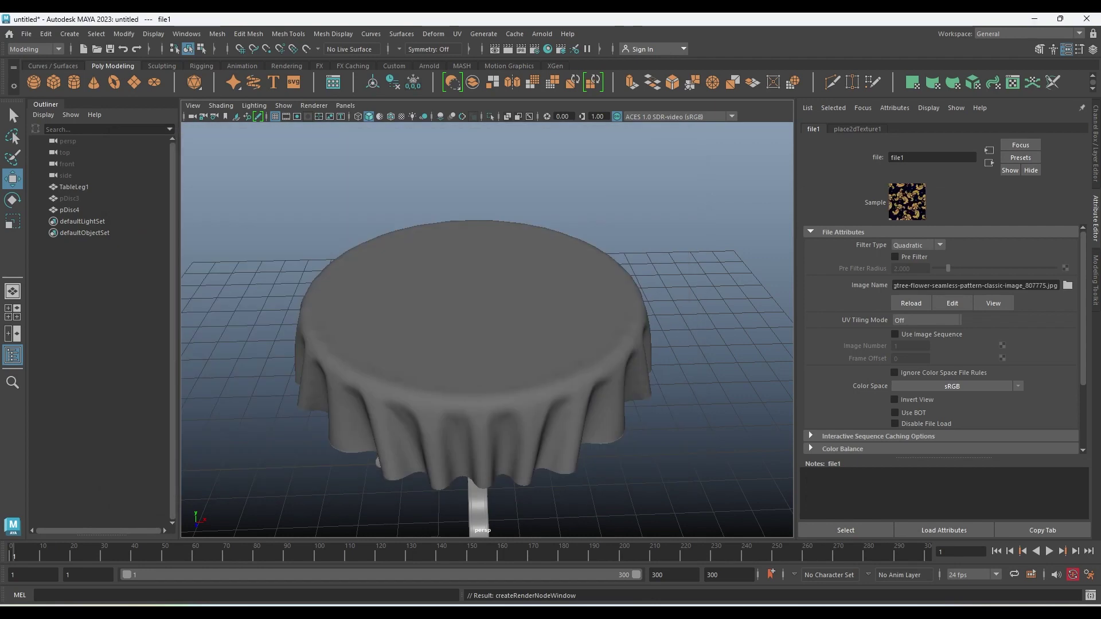
pyautogui.press('6')
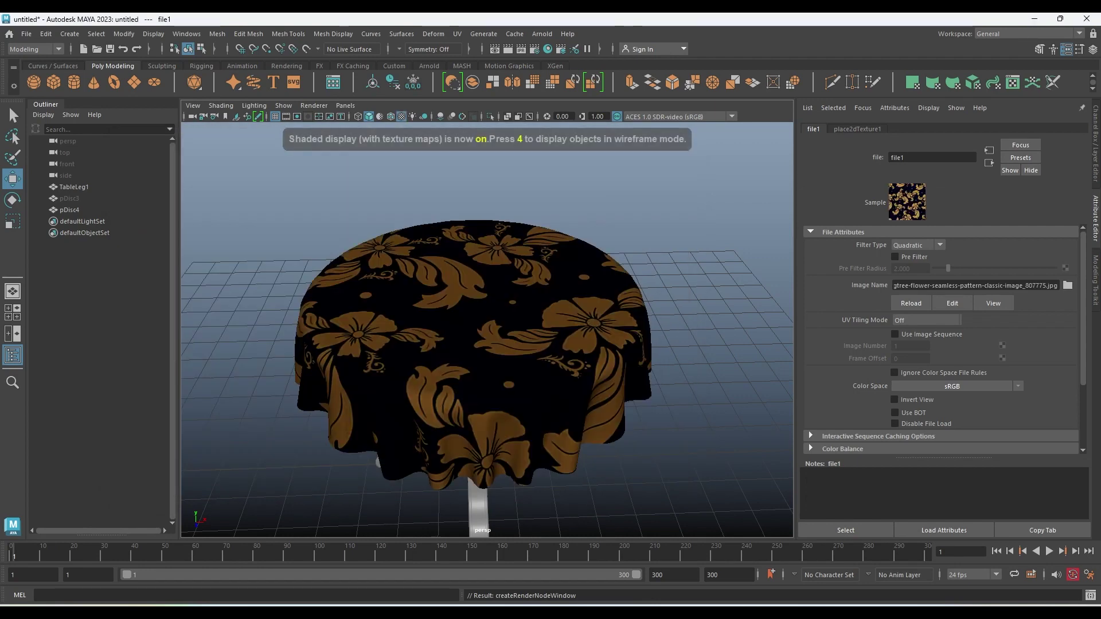
pyautogui.keyDown('alt'); pyautogui.moveTo(488, 315); pyautogui.dragTo(458, 401); pyautogui.keyUp('alt')
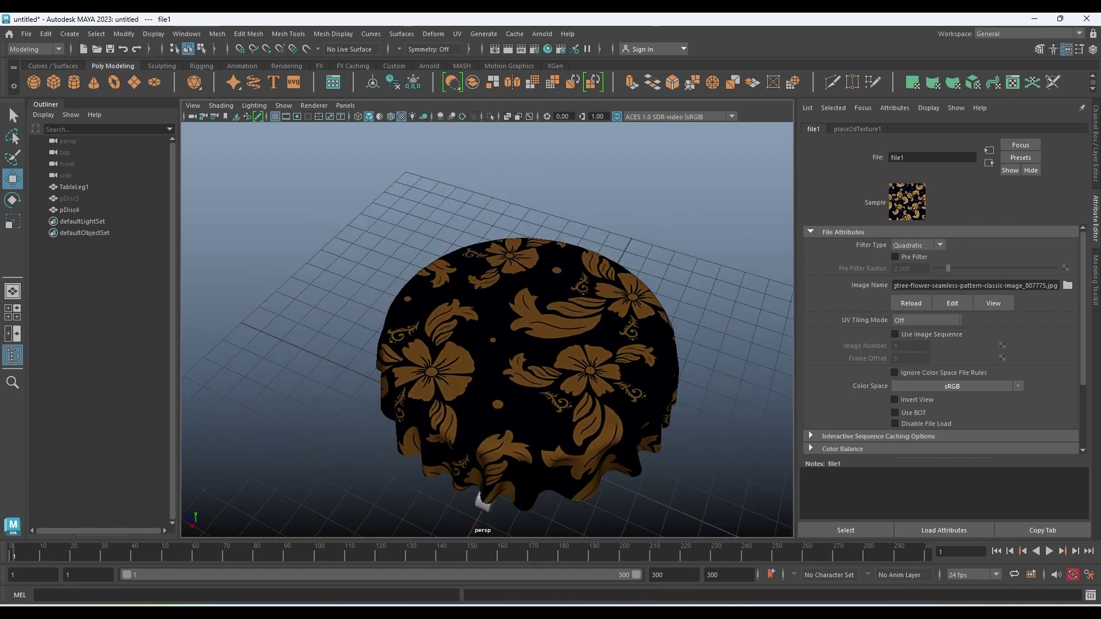
pyautogui.moveTo(487, 327)
pyautogui.keyDown('alt'); pyautogui.mouseDown()
pyautogui.moveTo(487, 229)
pyautogui.moveTo(487, 344)
pyautogui.mouseUp(); pyautogui.keyUp('alt')
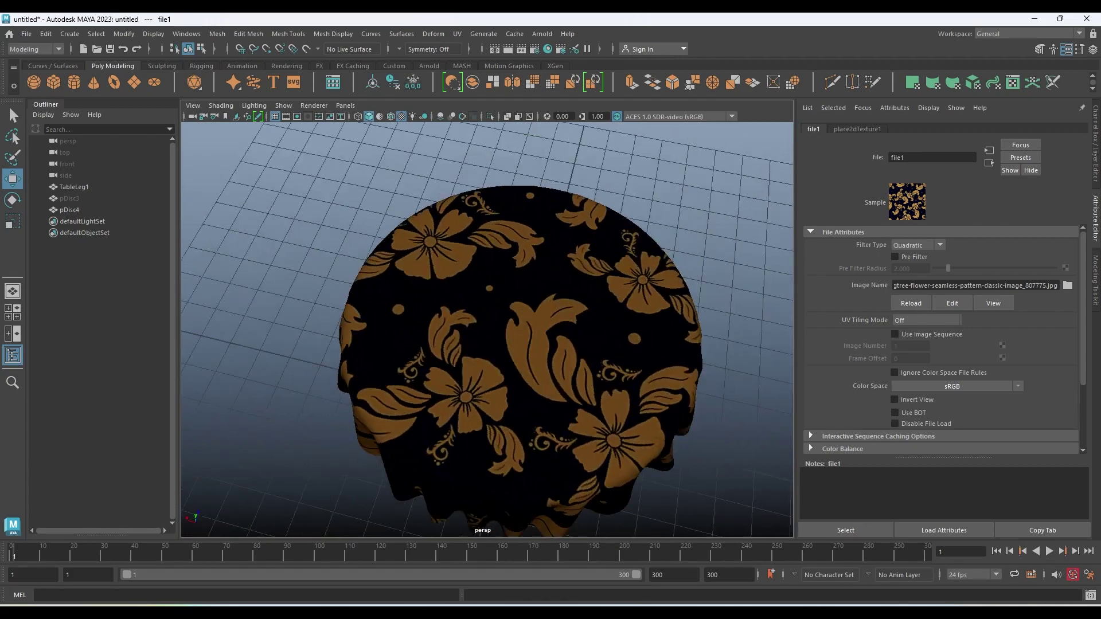
pyautogui.scroll(-3, 487, 330)
pyautogui.scroll(-3, 487, 329)
pyautogui.moveTo(488, 258)
pyautogui.keyDown('alt'); pyautogui.mouseDown()
pyautogui.moveTo(487, 344)
pyautogui.moveTo(493, 367)
pyautogui.moveTo(510, 361)
pyautogui.mouseUp(); pyautogui.keyUp('alt')
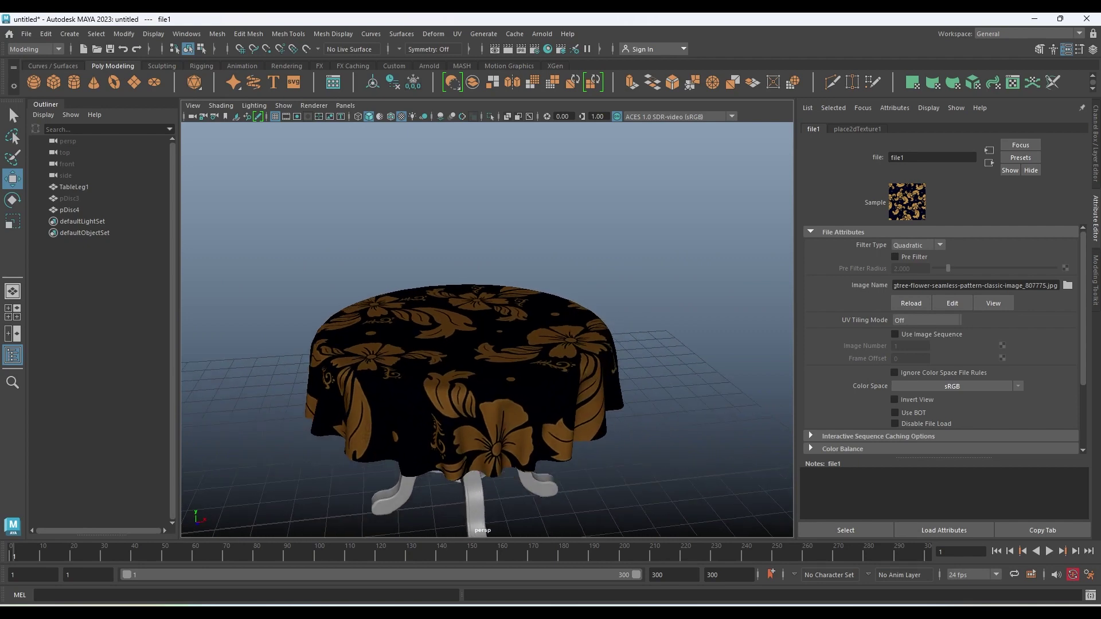
# Set place2dTexture1's Repeat UV to 3 by 3 so the flower pattern tiles smaller
pyautogui.click(857, 128)
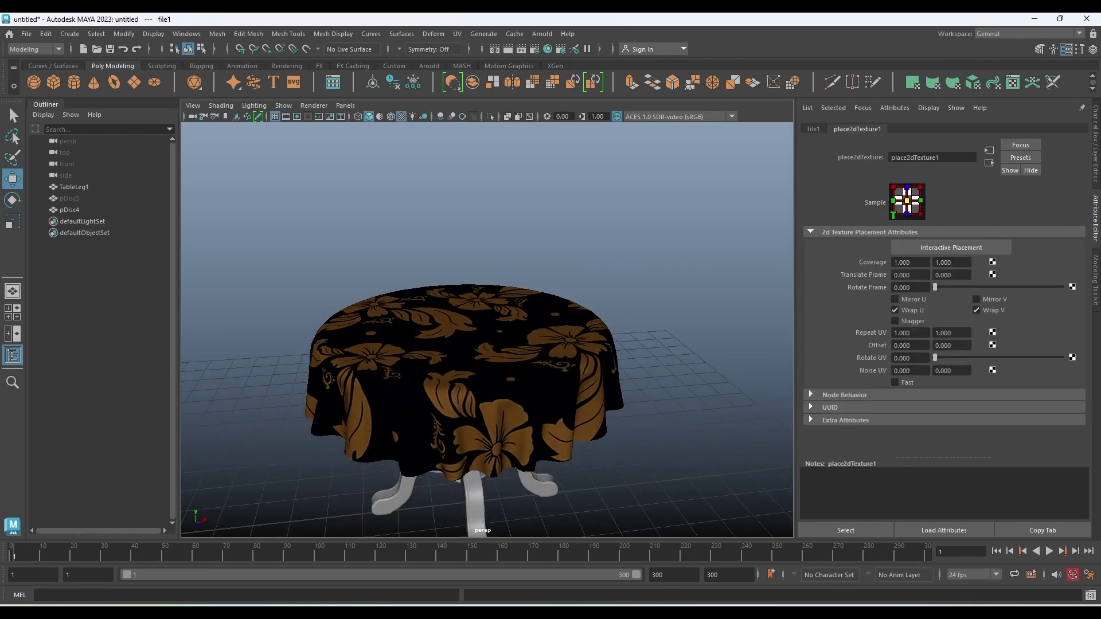
pyautogui.doubleClick(909, 332)
pyautogui.write('3')
pyautogui.press('Tab')
pyautogui.write('3')
pyautogui.press('Return')
pyautogui.moveTo(488, 344)
pyautogui.keyDown('alt'); pyautogui.mouseDown()
pyautogui.moveTo(488, 401)
pyautogui.moveTo(499, 361)
pyautogui.moveTo(516, 352)
pyautogui.mouseUp(); pyautogui.keyUp('alt')
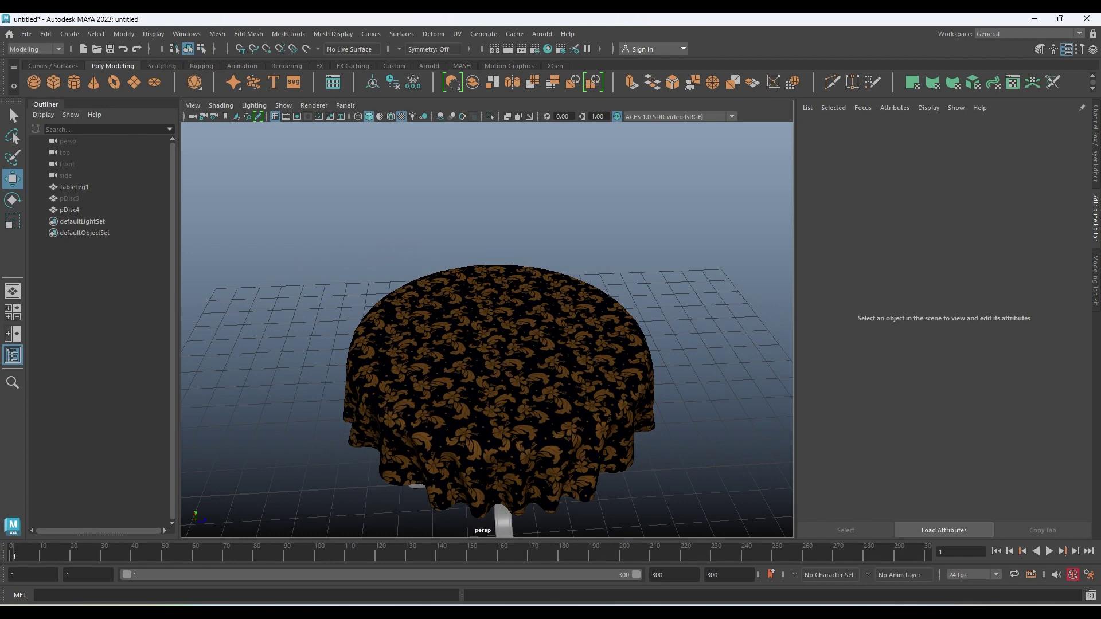
pyautogui.keyDown('alt'); pyautogui.moveTo(516, 353); pyautogui.dragTo(504, 367); pyautogui.keyUp('alt')
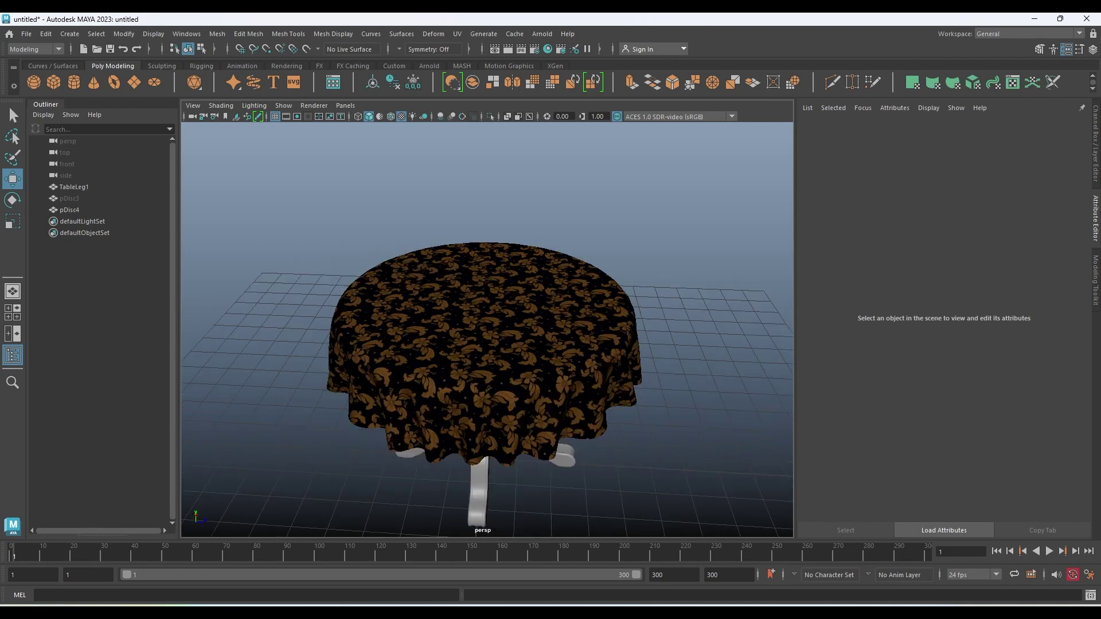
# Orbit around to a frontal view of the bed model
pyautogui.click(504, 367)
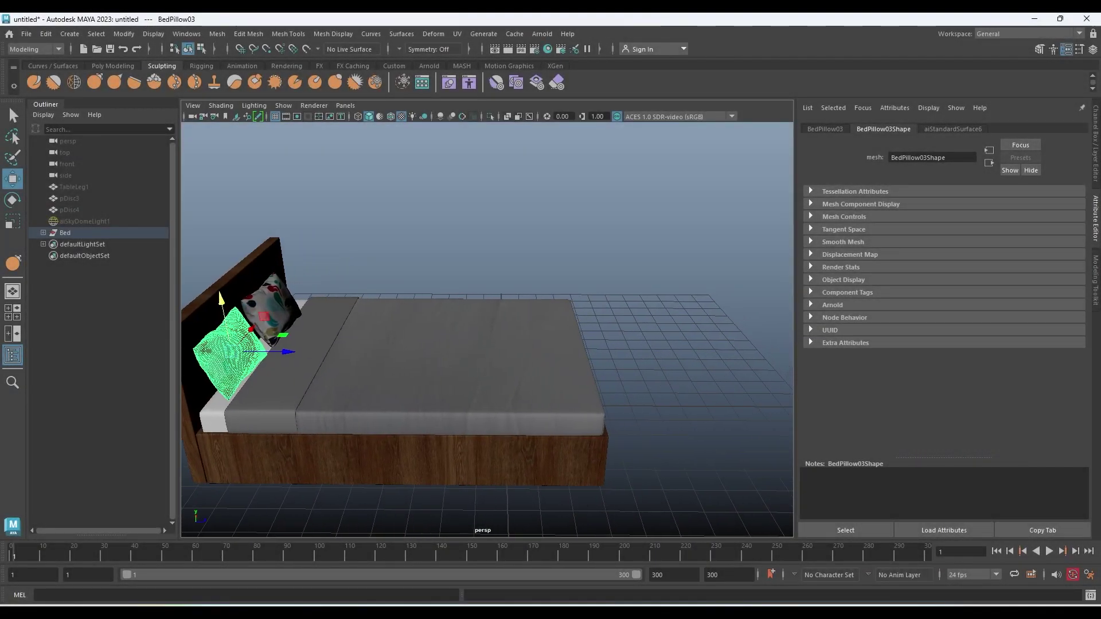
pyautogui.keyDown('alt'); pyautogui.moveTo(487, 321); pyautogui.dragTo(476, 316); pyautogui.keyUp('alt')
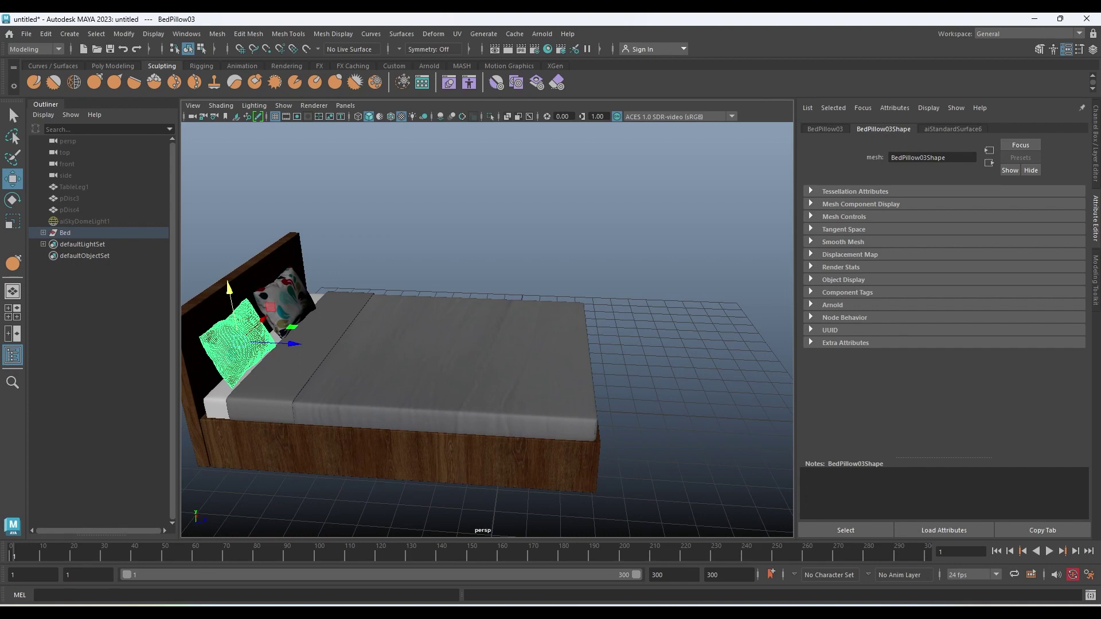
pyautogui.moveTo(487, 321)
pyautogui.keyDown('alt'); pyautogui.mouseDown()
pyautogui.moveTo(550, 309)
pyautogui.moveTo(435, 321)
pyautogui.mouseUp(); pyautogui.keyUp('alt')
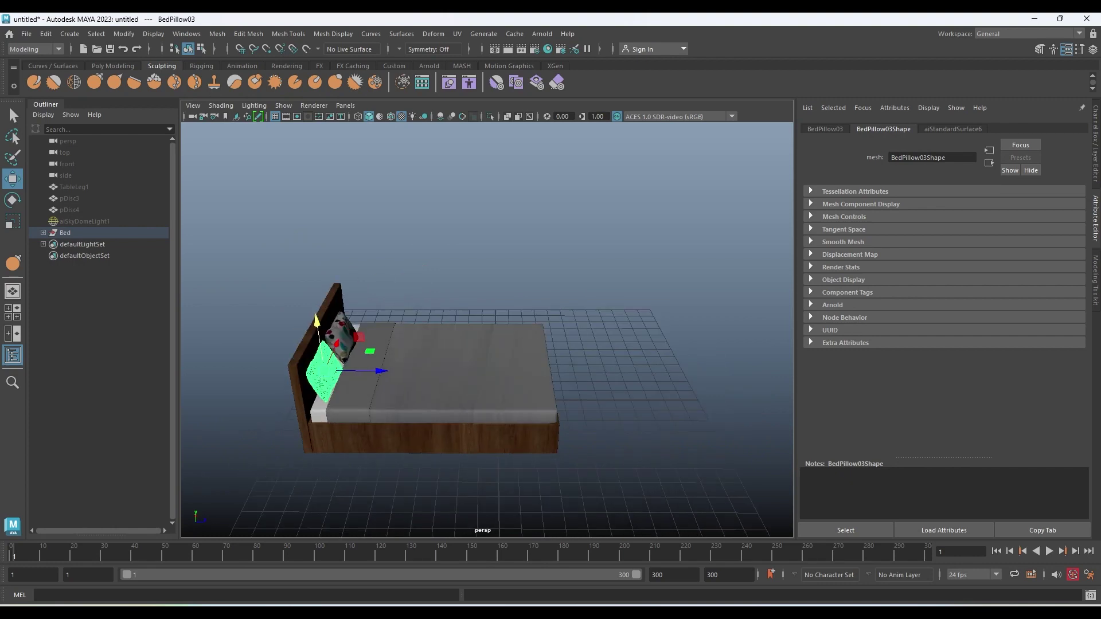
pyautogui.scroll(3, 487, 344)
pyautogui.scroll(-2, 487, 321)
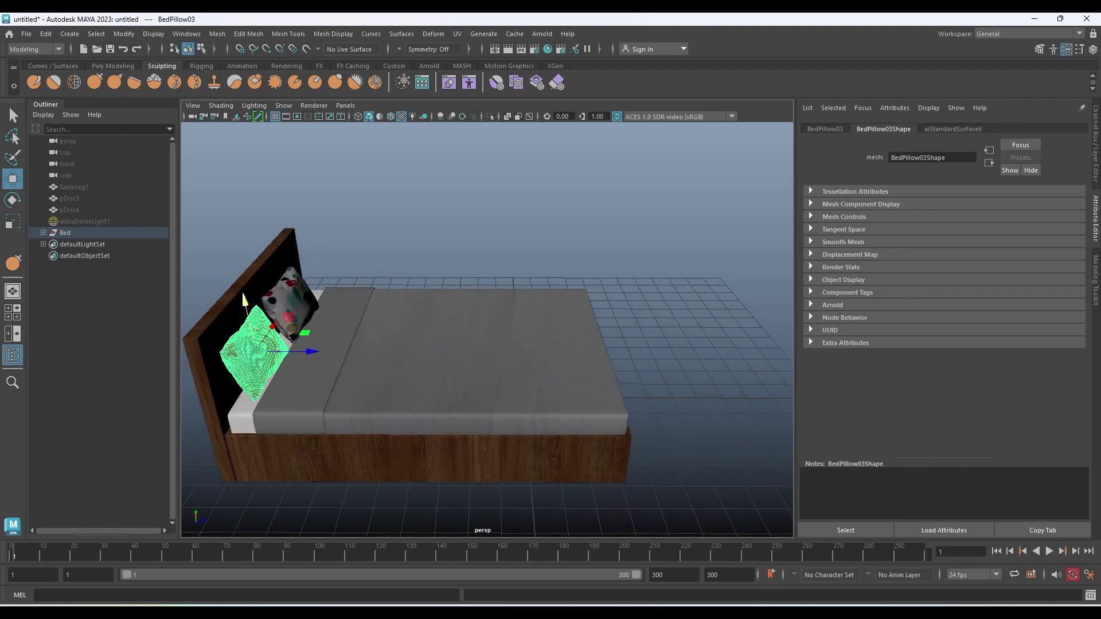
# Clear the selection and start the Polygon Plane tool from the Poly Modeling shelf
pyautogui.click(487, 201)
pyautogui.scroll(-3, 487, 321)
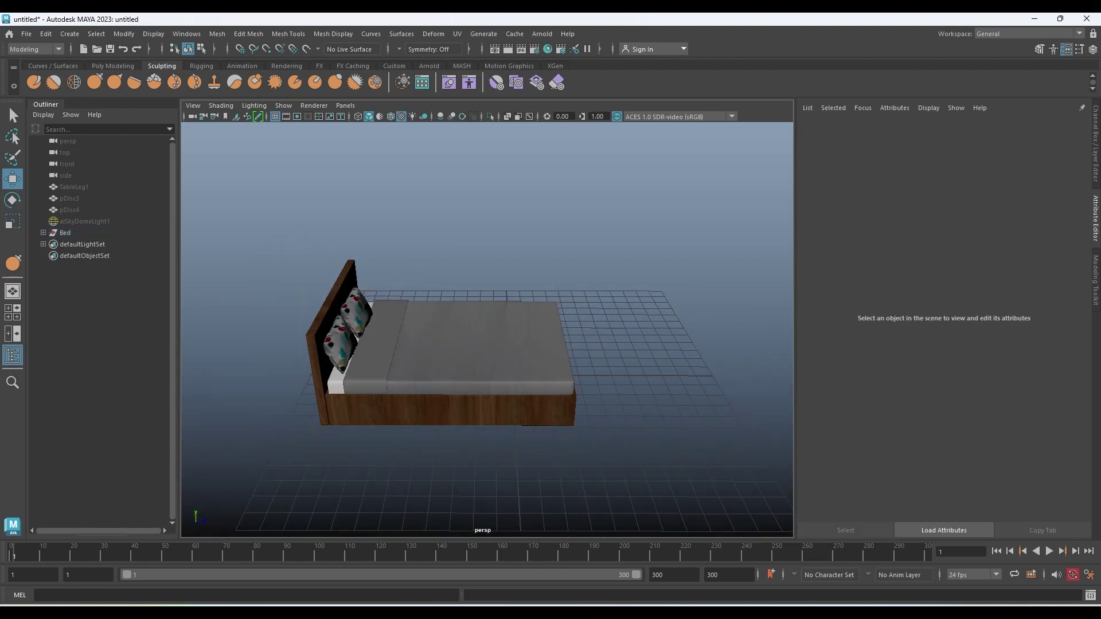
pyautogui.click(112, 65)
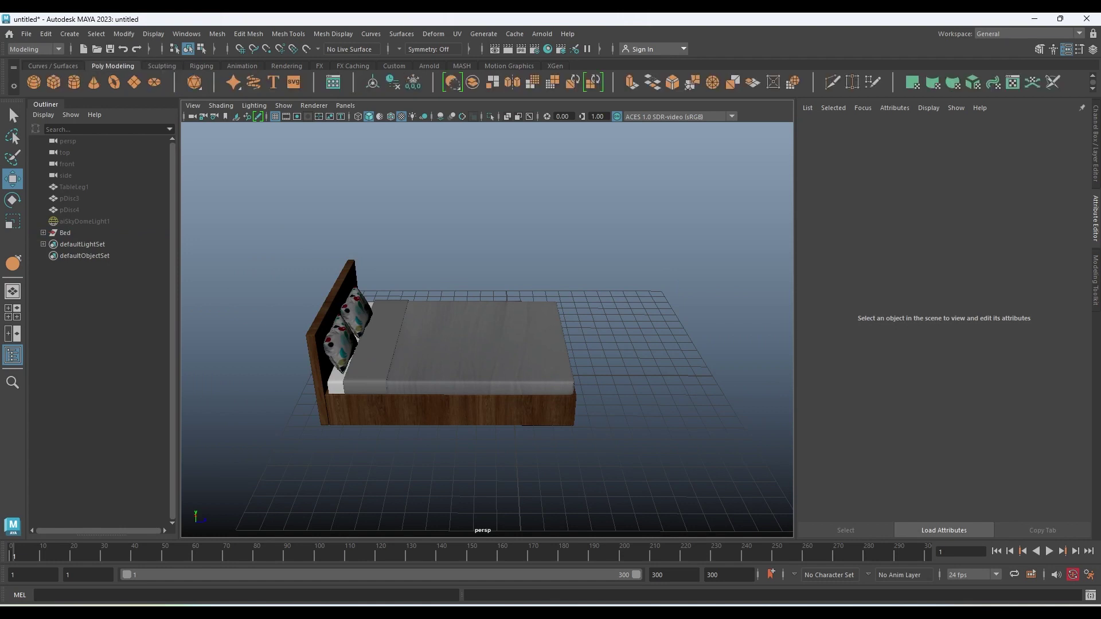
pyautogui.click(134, 82)
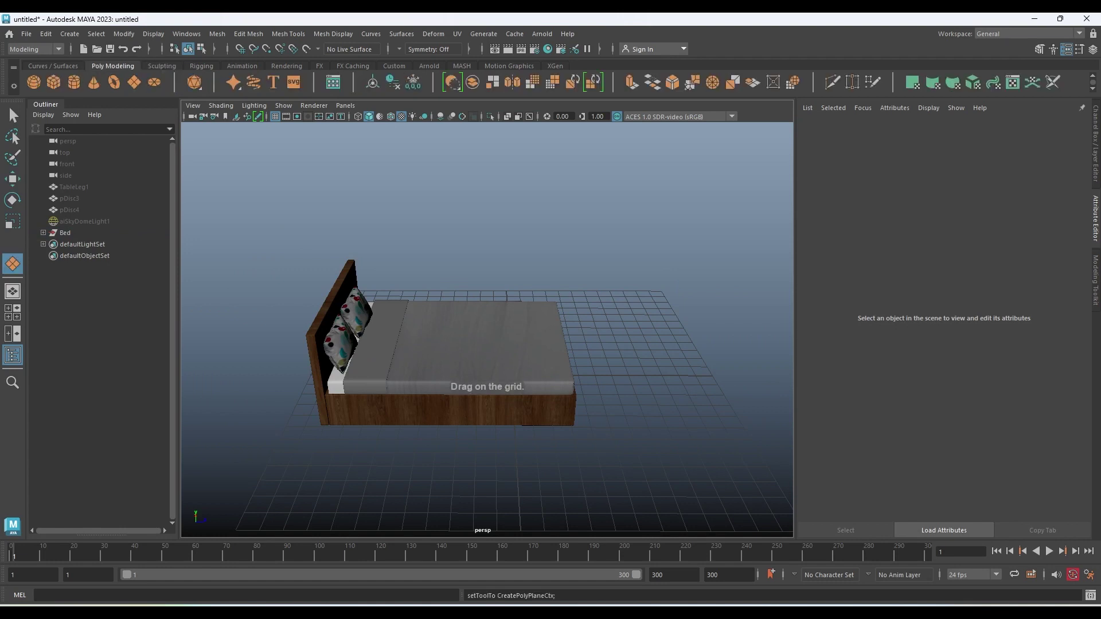
# From the top view, draw a polygon plane covering the bed and raise it
pyautogui.keyDown('alt'); pyautogui.moveTo(487, 332); pyautogui.dragTo(493, 361); pyautogui.keyUp('alt')
pyautogui.press('space')
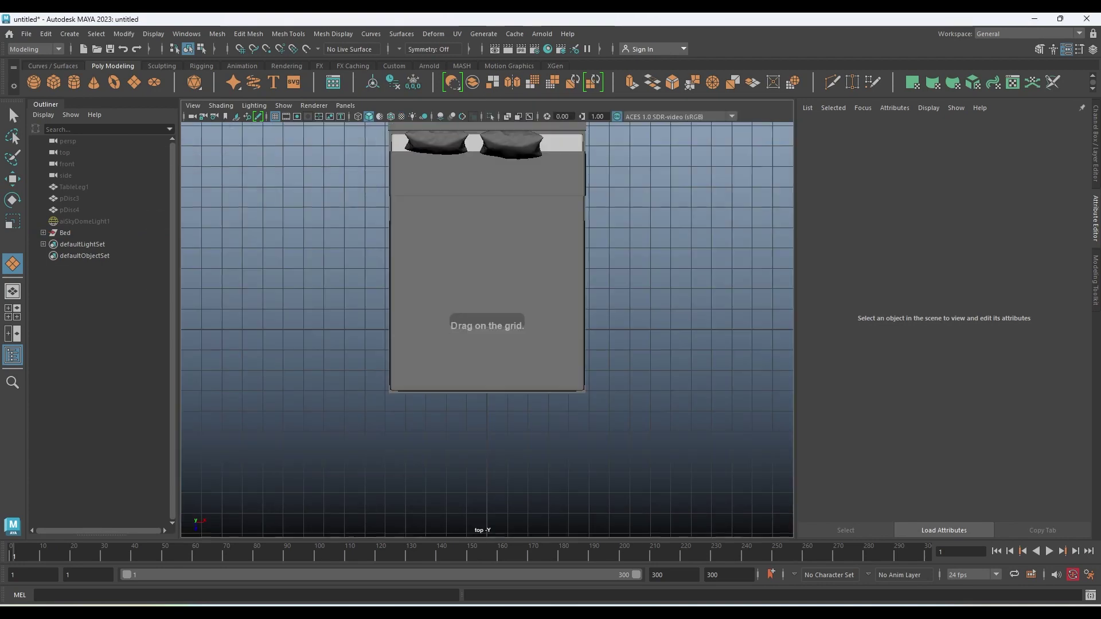
pyautogui.scroll(-2, 487, 329)
pyautogui.scroll(-2, 488, 329)
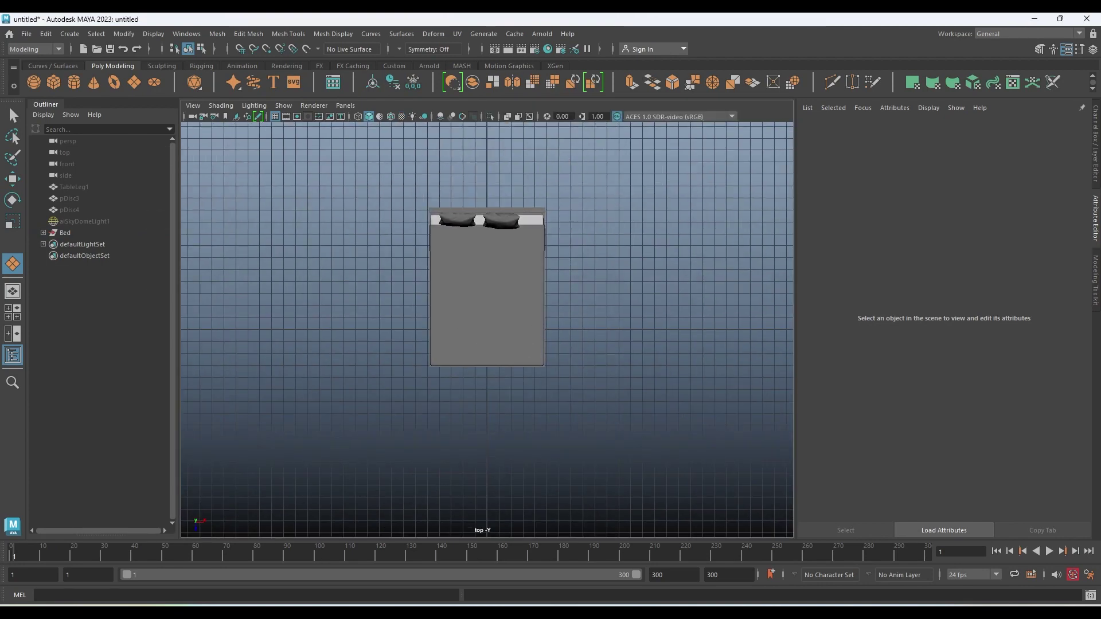
pyautogui.moveTo(414, 239); pyautogui.dragTo(567, 417)
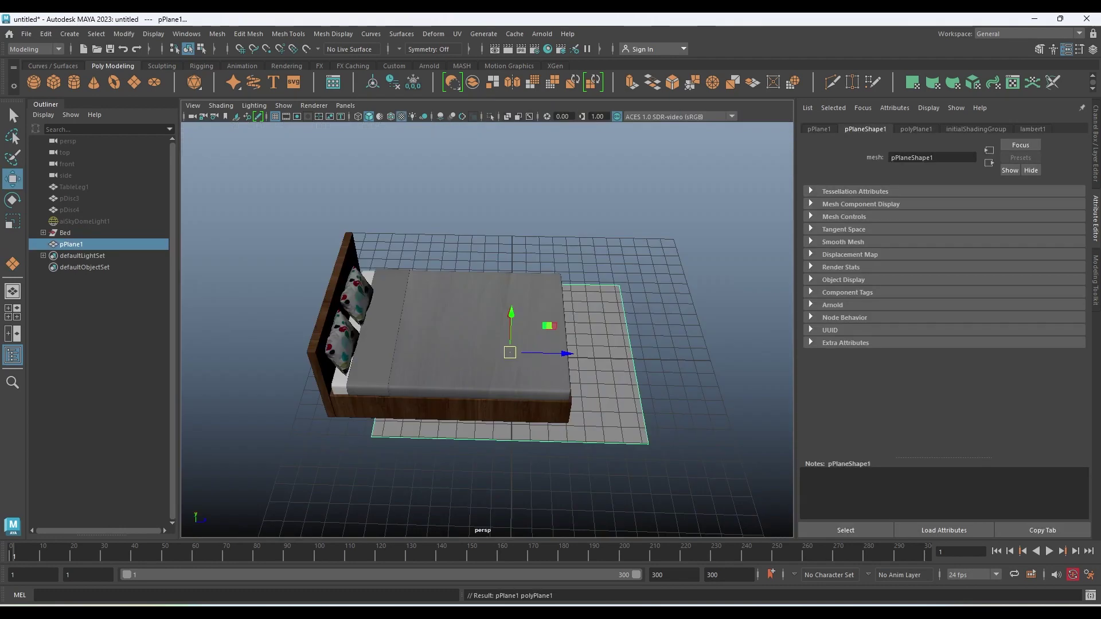
pyautogui.moveTo(507, 367); pyautogui.dragTo(507, 295)
# Widen pPlane1 to 13.643 and subdivide it into a dense 50×50 grid
pyautogui.hotkey('ctrl', 'a')
pyautogui.click(1031, 276)
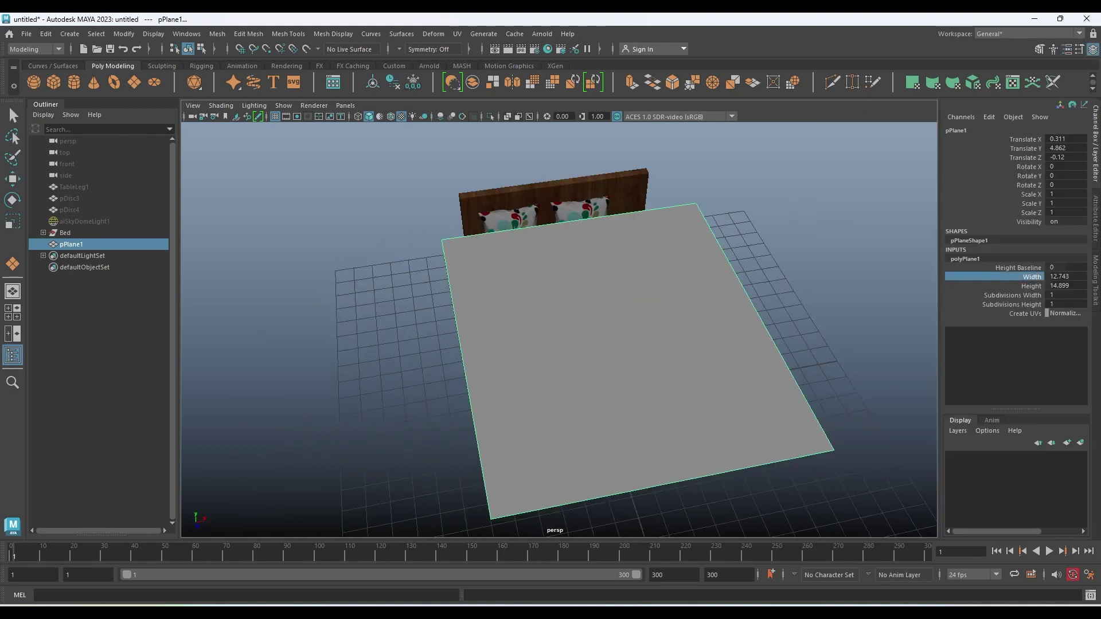
pyautogui.moveTo(630, 344); pyautogui.dragTo(682, 344, button='middle')
pyautogui.keyDown('alt'); pyautogui.moveTo(573, 343); pyautogui.dragTo(660, 355); pyautogui.keyUp('alt')
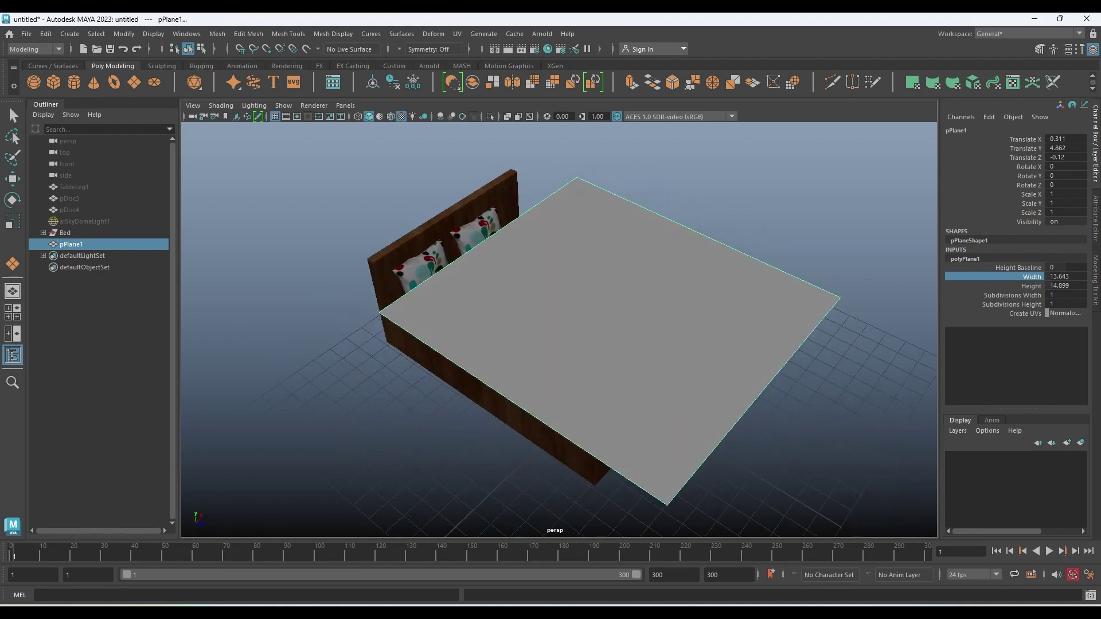
pyautogui.moveTo(1014, 294); pyautogui.dragTo(1014, 304)
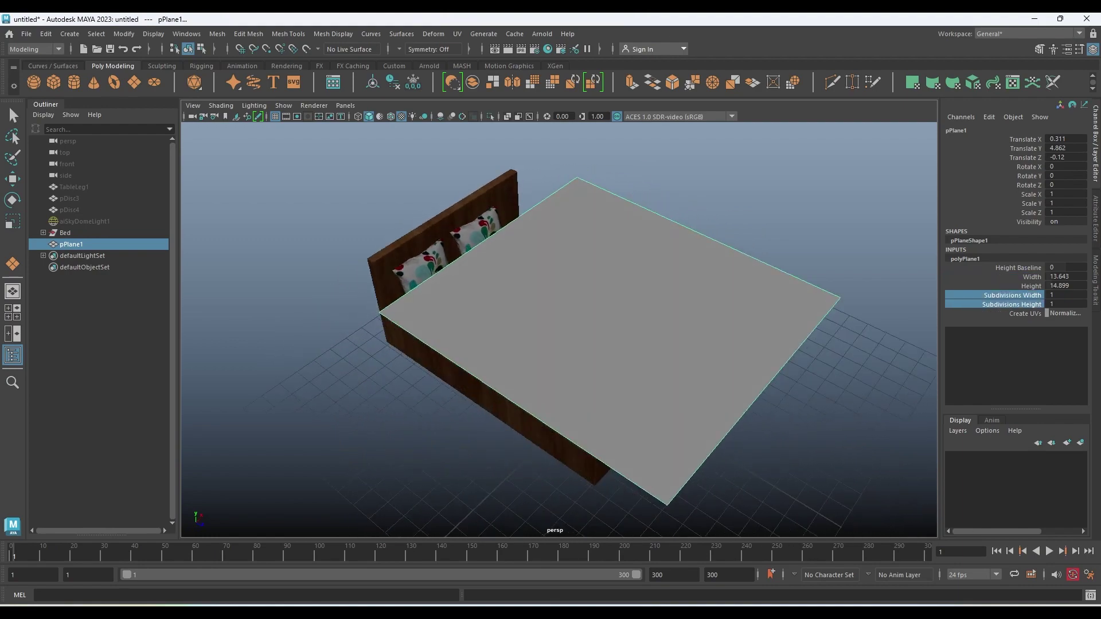
pyautogui.moveTo(574, 344); pyautogui.dragTo(671, 344, button='middle')
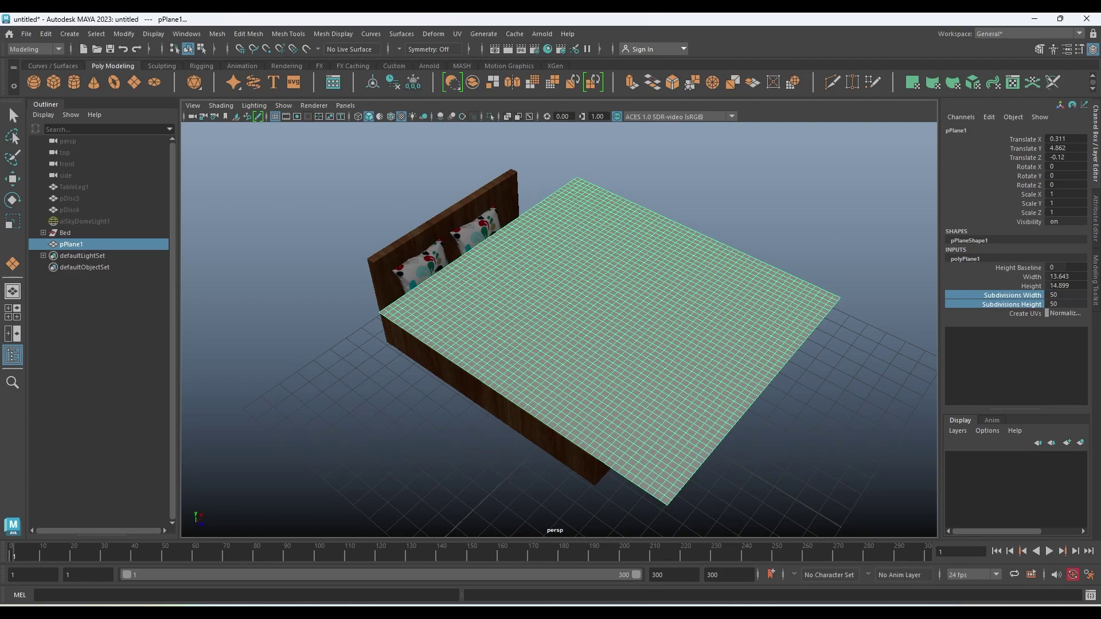
# Lift the plane higher above the bed, checking from a side view
pyautogui.keyDown('alt'); pyautogui.moveTo(559, 321); pyautogui.dragTo(584, 258); pyautogui.keyUp('alt')
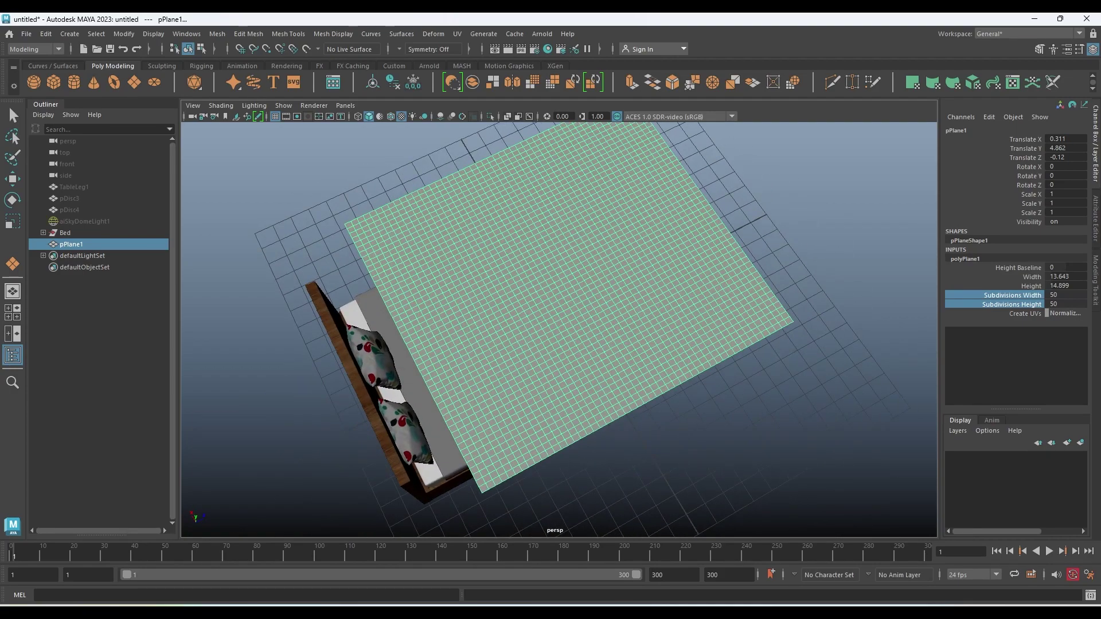
pyautogui.moveTo(585, 258)
pyautogui.keyDown('alt'); pyautogui.mouseDown()
pyautogui.moveTo(567, 332)
pyautogui.moveTo(556, 295)
pyautogui.mouseUp(); pyautogui.keyUp('alt')
pyautogui.press('w')
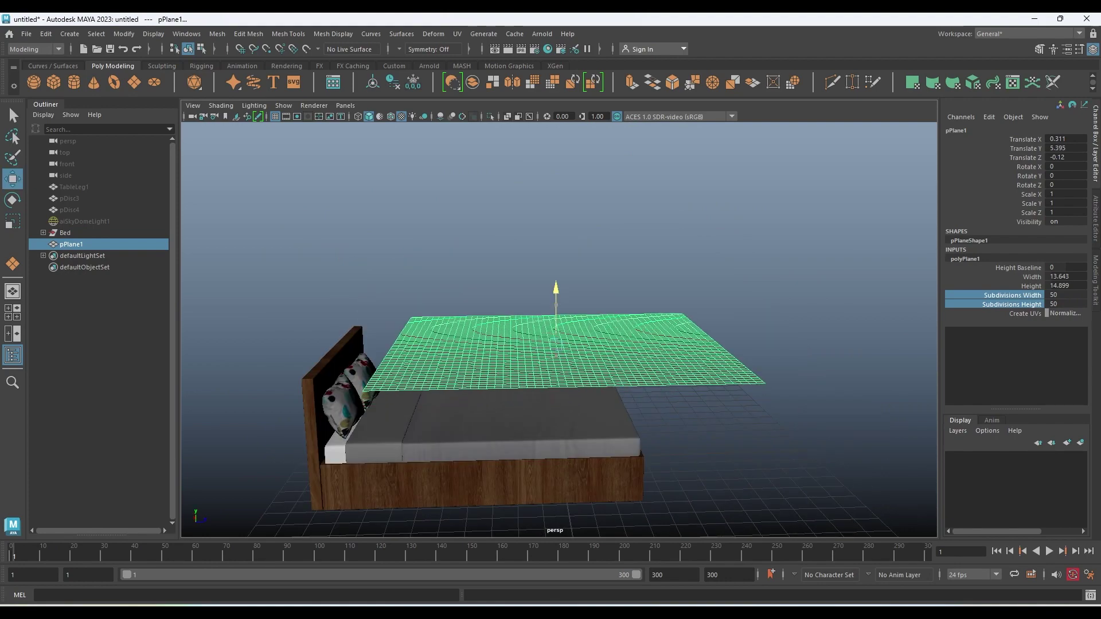
pyautogui.moveTo(568, 332)
pyautogui.keyDown('alt'); pyautogui.mouseDown()
pyautogui.moveTo(608, 344)
pyautogui.moveTo(613, 367)
pyautogui.moveTo(594, 368)
pyautogui.moveTo(602, 338)
pyautogui.mouseUp(); pyautogui.keyUp('alt')
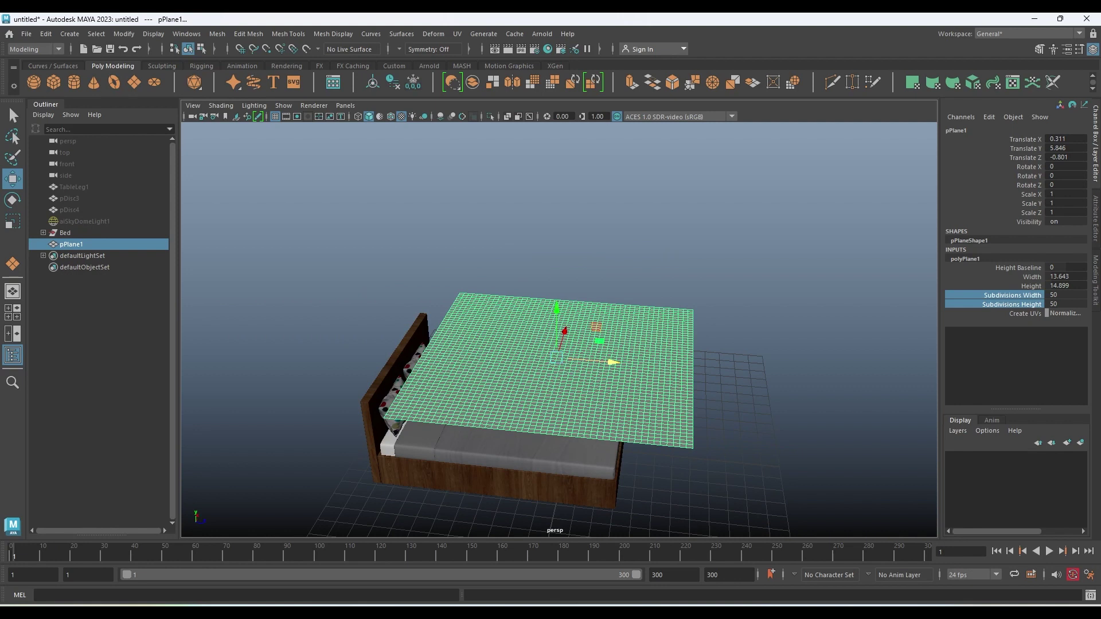
# Switch to the FX menu set and turn pPlane1 into an nCloth
pyautogui.click(35, 49)
pyautogui.click(29, 96)
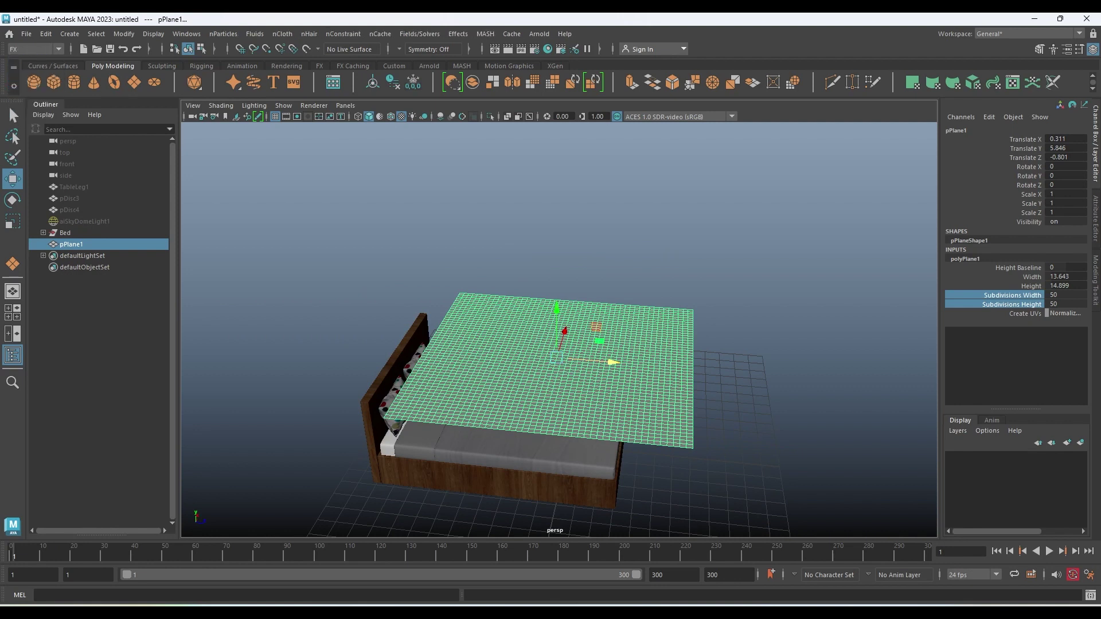
pyautogui.click(282, 33)
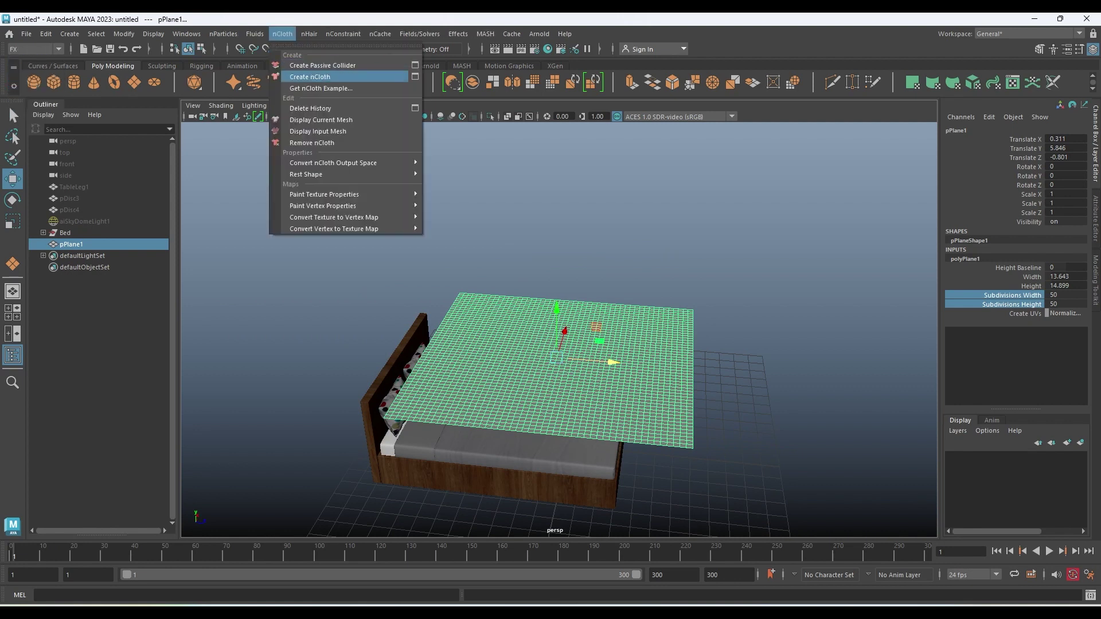
pyautogui.click(310, 76)
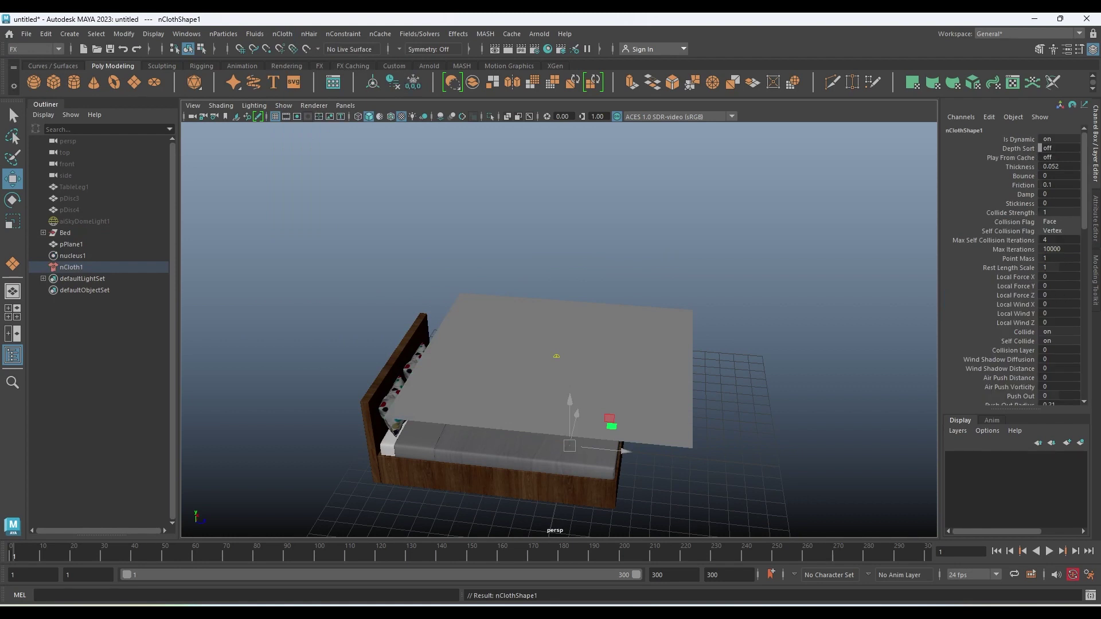
pyautogui.click(1049, 551)
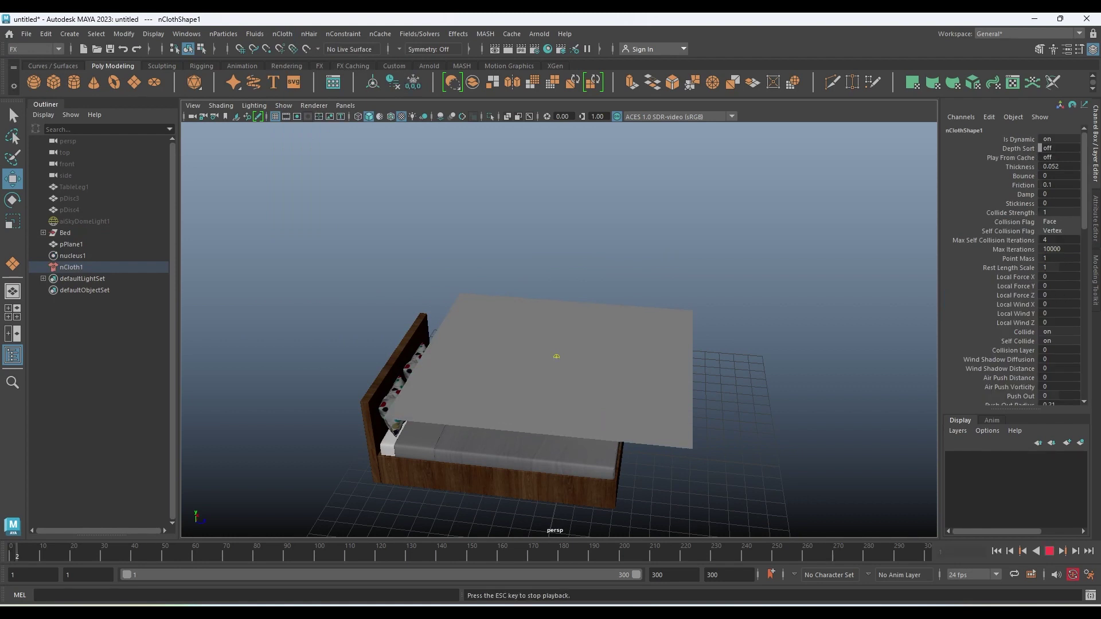
pyautogui.press('Escape')
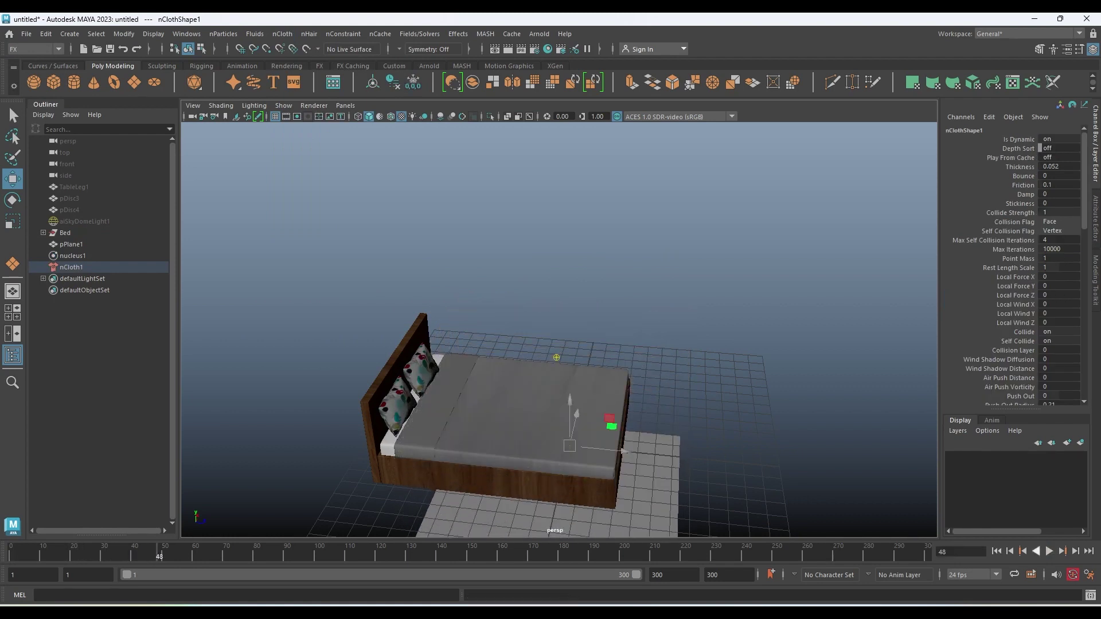
pyautogui.click(996, 551)
pyautogui.keyDown('alt'); pyautogui.moveTo(573, 344); pyautogui.dragTo(631, 321); pyautogui.keyUp('alt')
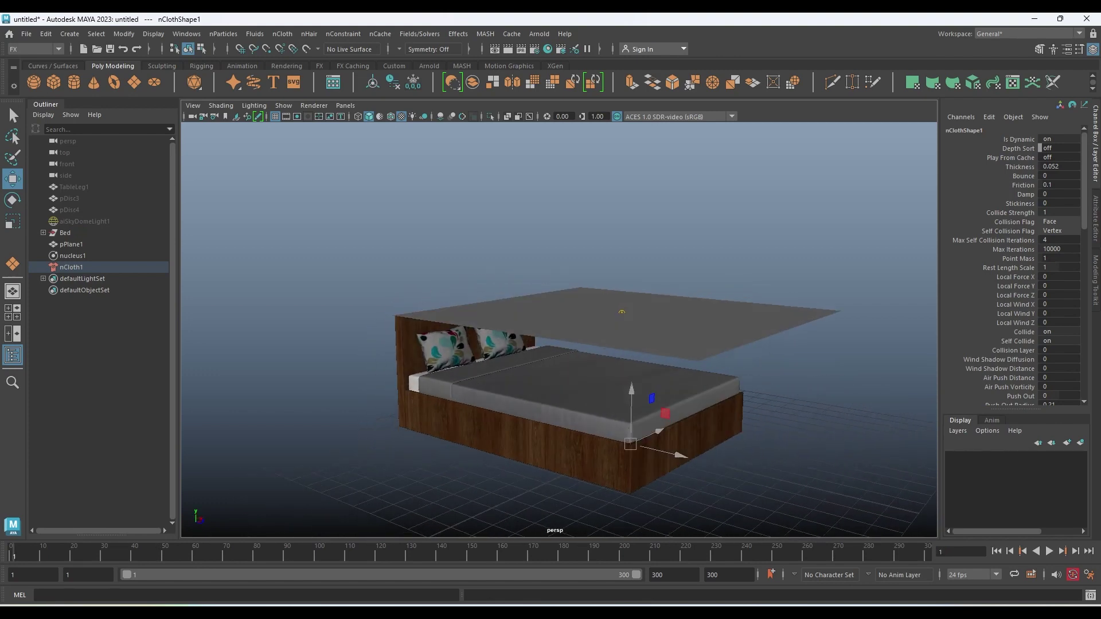
pyautogui.moveTo(573, 344)
pyautogui.keyDown('alt'); pyautogui.mouseDown()
pyautogui.moveTo(545, 344)
pyautogui.moveTo(516, 373)
pyautogui.mouseUp(); pyautogui.keyUp('alt')
pyautogui.click(516, 390)
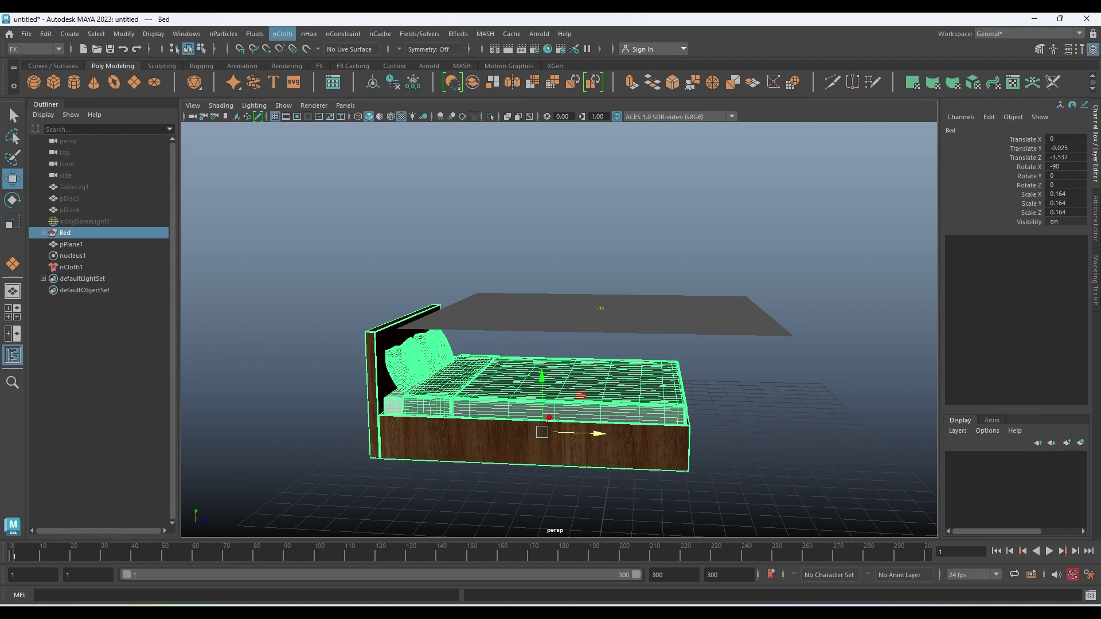
# Make the Bed a passive collider (nRigid1–nRigid9), test the drape, and rewind to frame 1
pyautogui.click(282, 34)
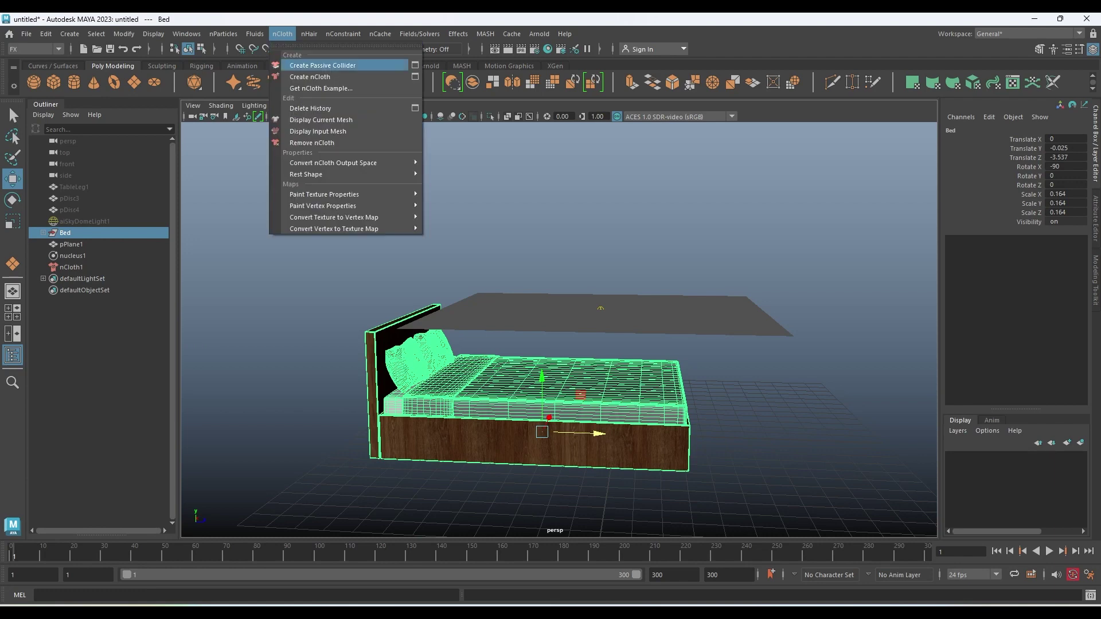
pyautogui.click(323, 65)
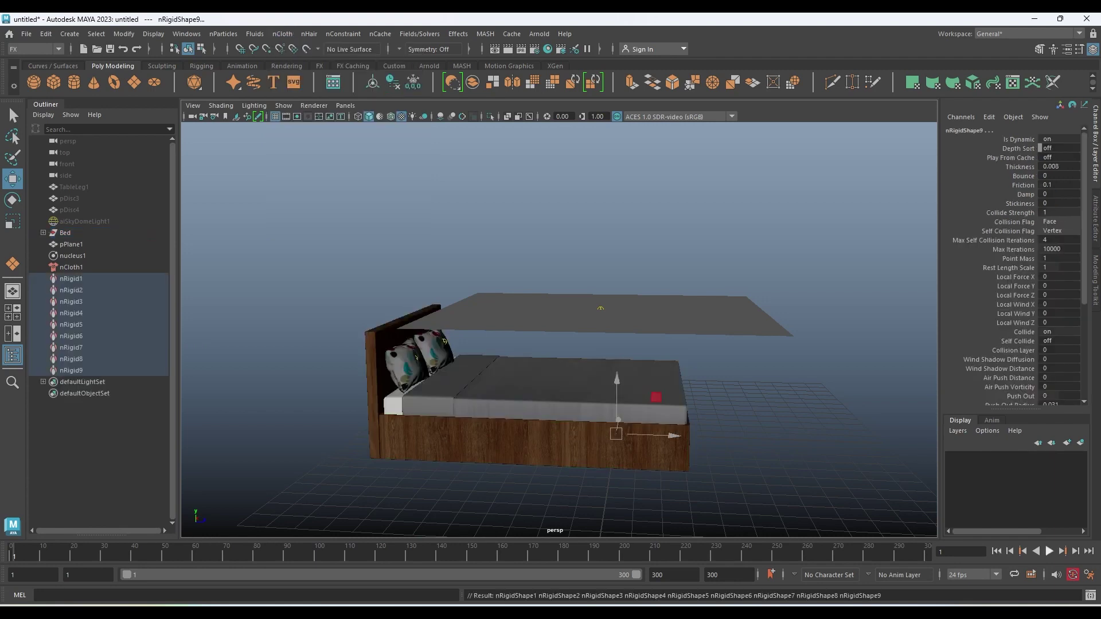
pyautogui.click(1048, 550)
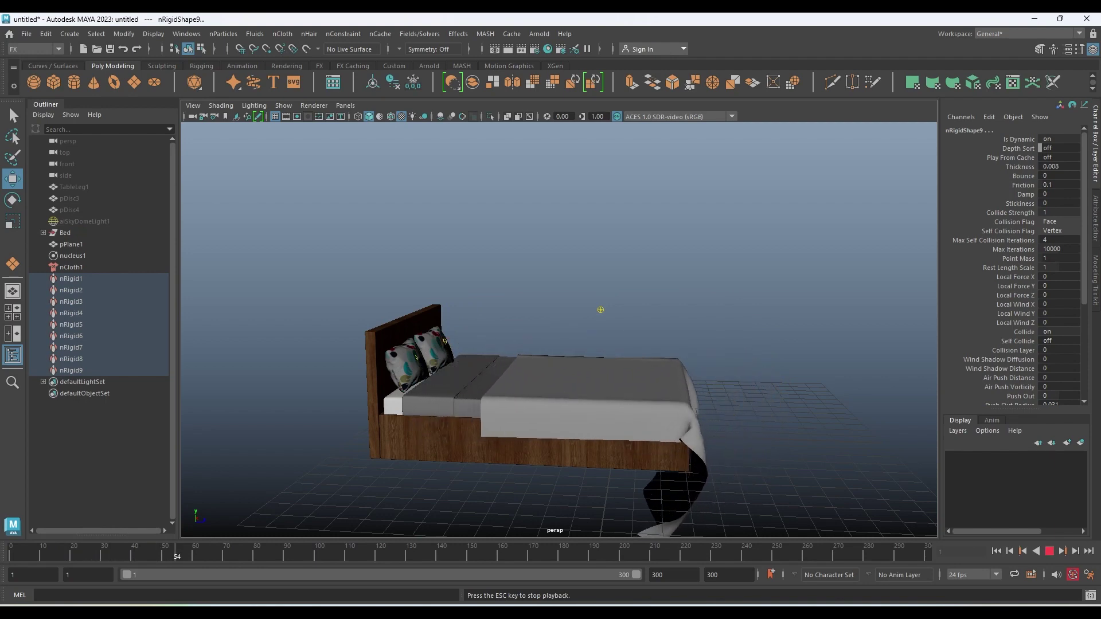
pyautogui.press('Escape')
pyautogui.hotkey('alt', 'shift', 'v')
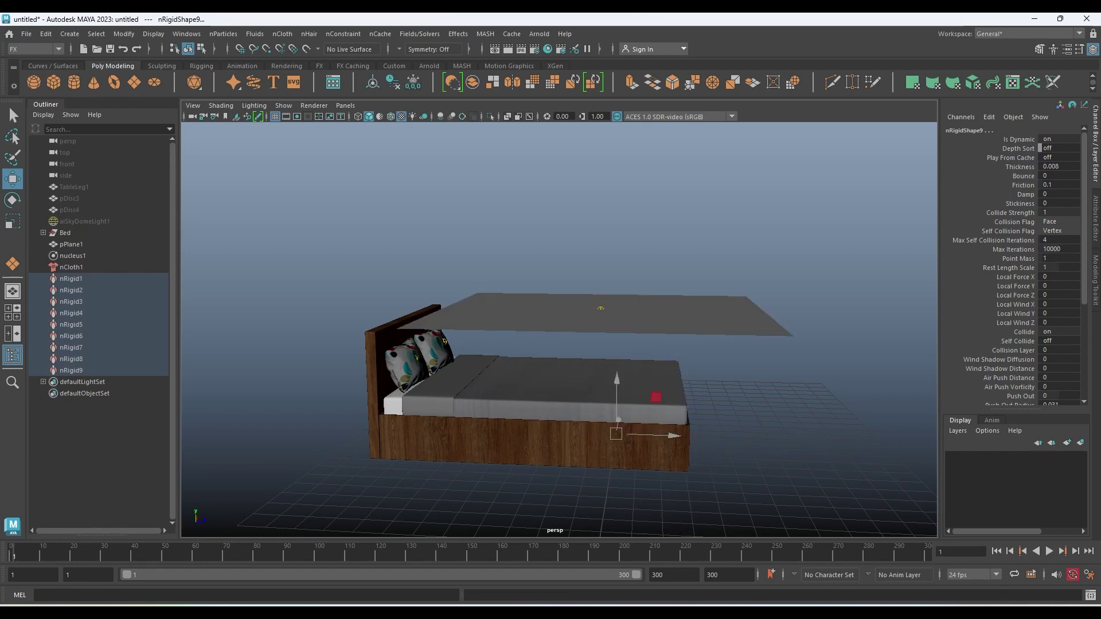
pyautogui.keyDown('alt'); pyautogui.moveTo(444, 340); pyautogui.dragTo(426, 348); pyautogui.keyUp('alt')
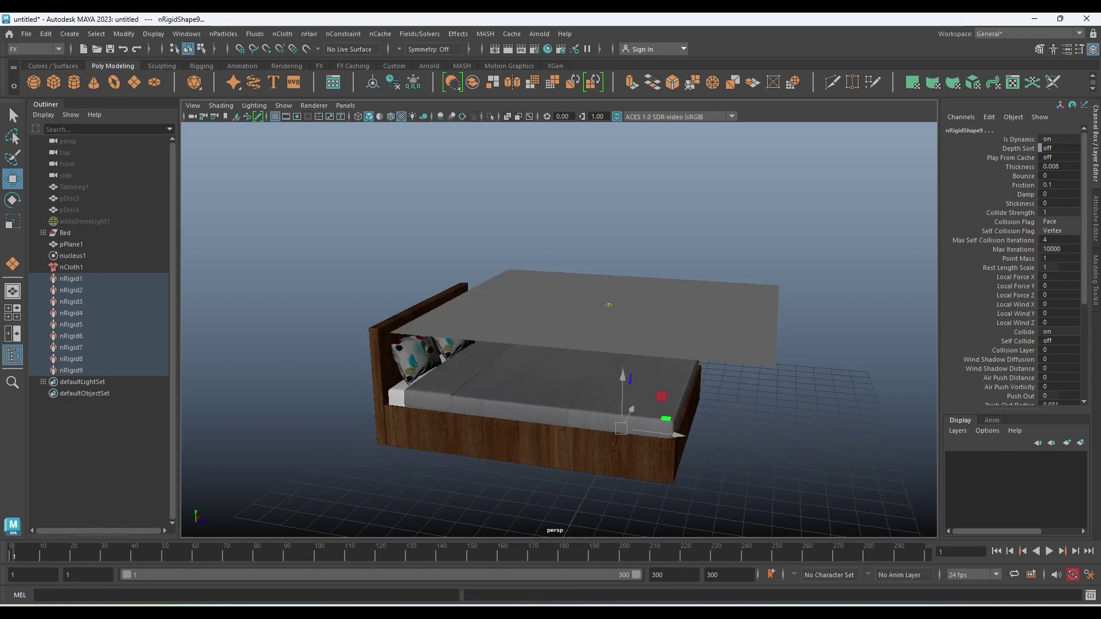
# Set nCloth1's Collisions Stickiness to 0.1 and replay the simulation
pyautogui.click(71, 267)
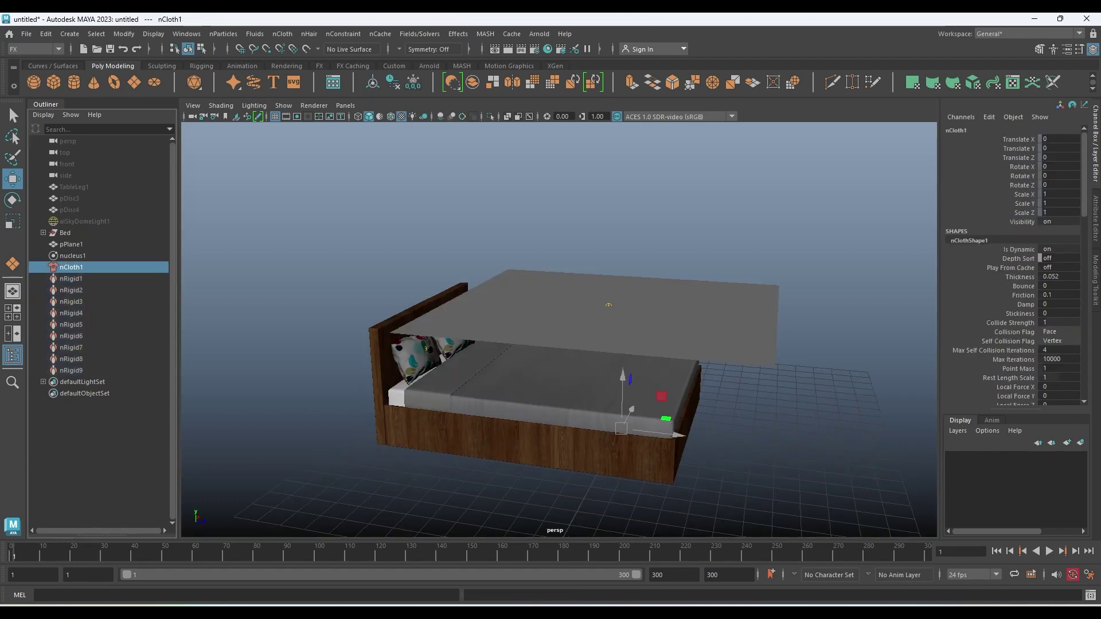
pyautogui.hotkey('ctrl', 'a')
pyautogui.click(836, 203)
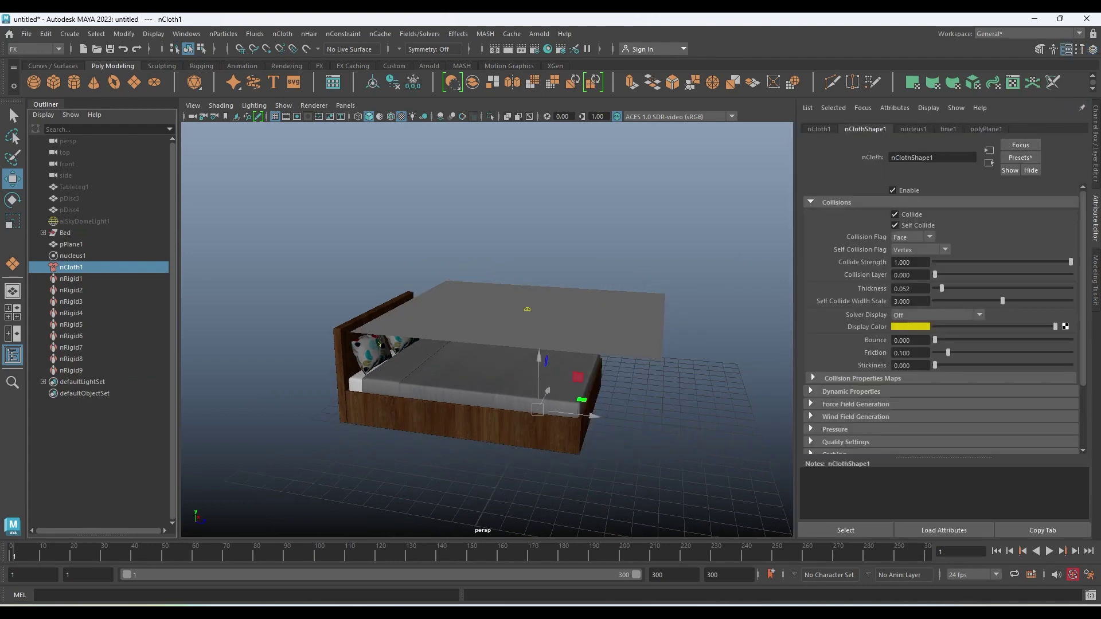
pyautogui.click(910, 365)
pyautogui.write('0.1')
pyautogui.press('Return')
pyautogui.click(1049, 551)
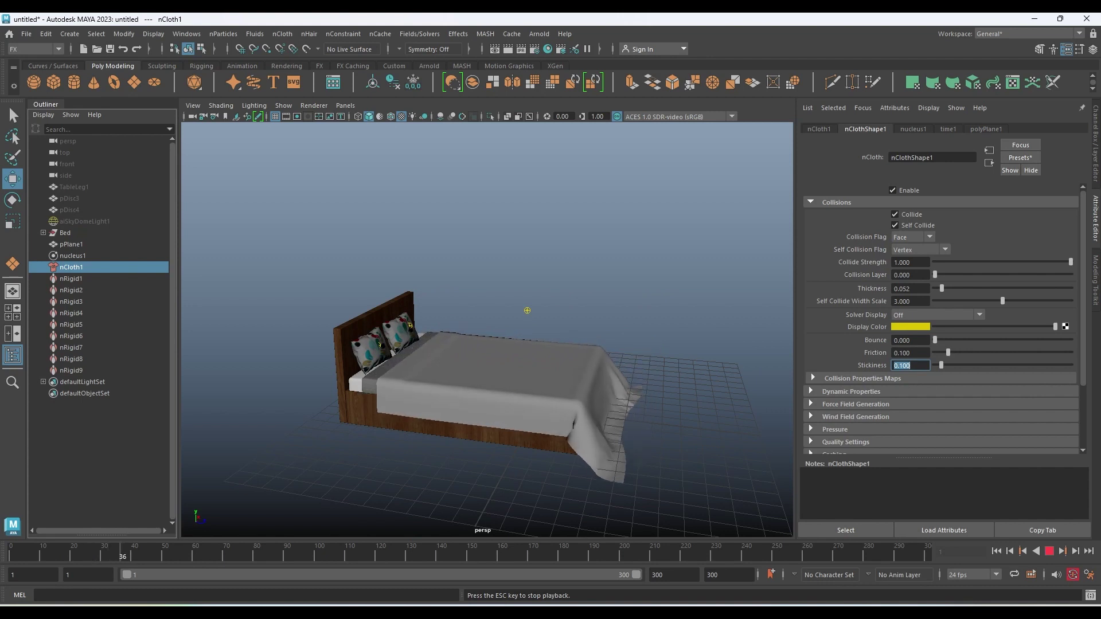
pyautogui.press('Escape')
# Raise Stickiness to about 0.373 and replay the drape over the bed to frame 41
pyautogui.moveTo(941, 366); pyautogui.dragTo(959, 365)
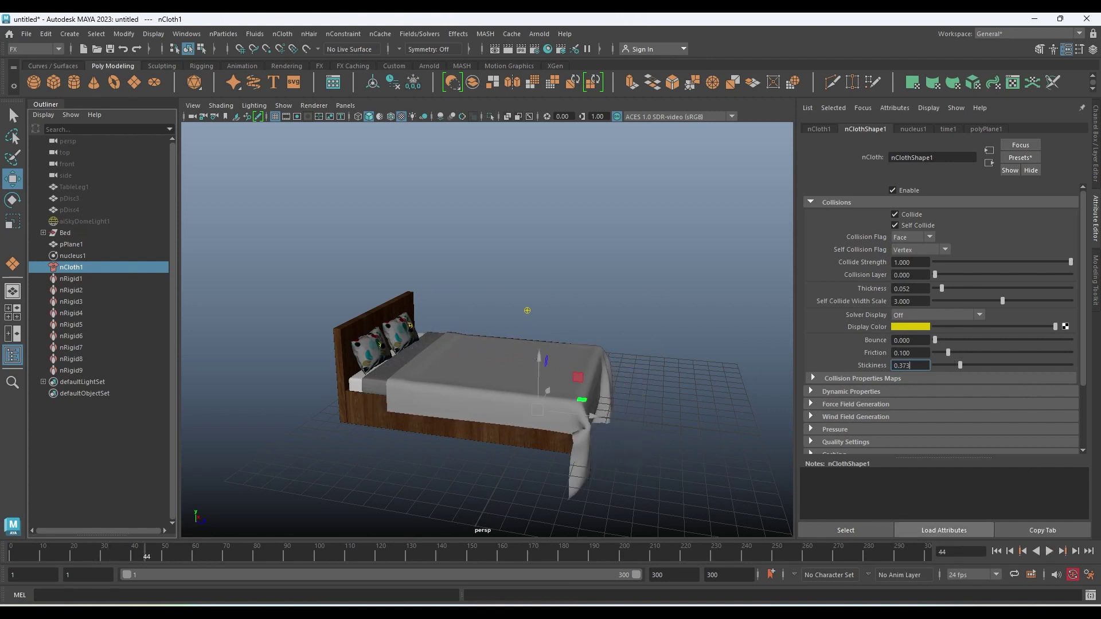
pyautogui.click(996, 551)
pyautogui.click(1049, 550)
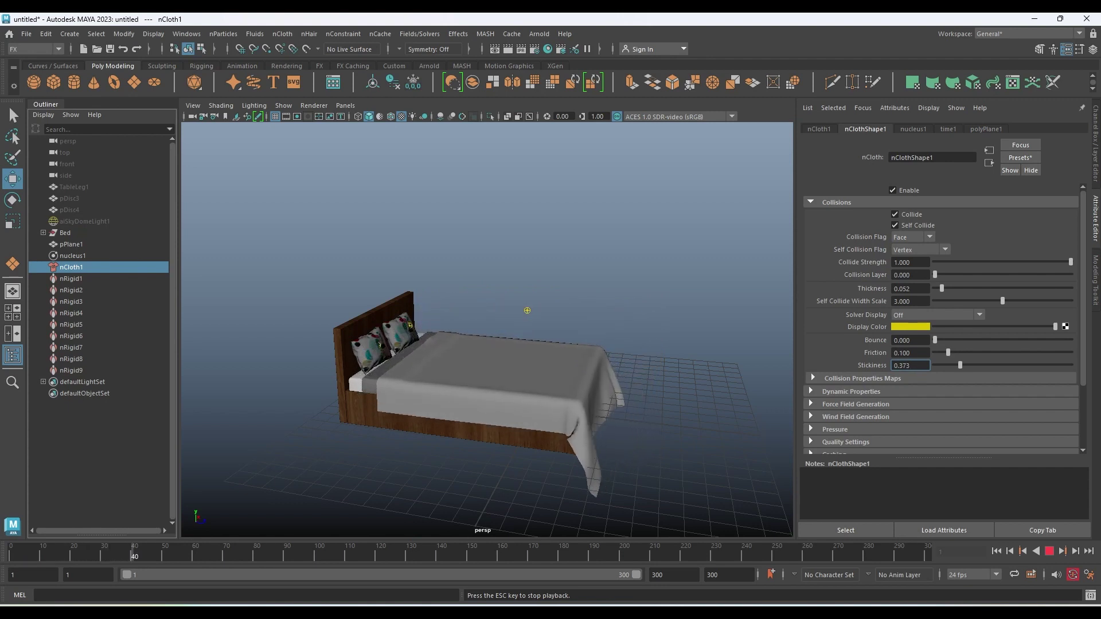
pyautogui.press('Escape')
pyautogui.moveTo(526, 311)
pyautogui.keyDown('alt'); pyautogui.mouseDown()
pyautogui.moveTo(540, 317)
pyautogui.moveTo(534, 256)
pyautogui.moveTo(504, 278)
pyautogui.moveTo(505, 263)
pyautogui.moveTo(501, 276)
pyautogui.mouseUp(); pyautogui.keyUp('alt')
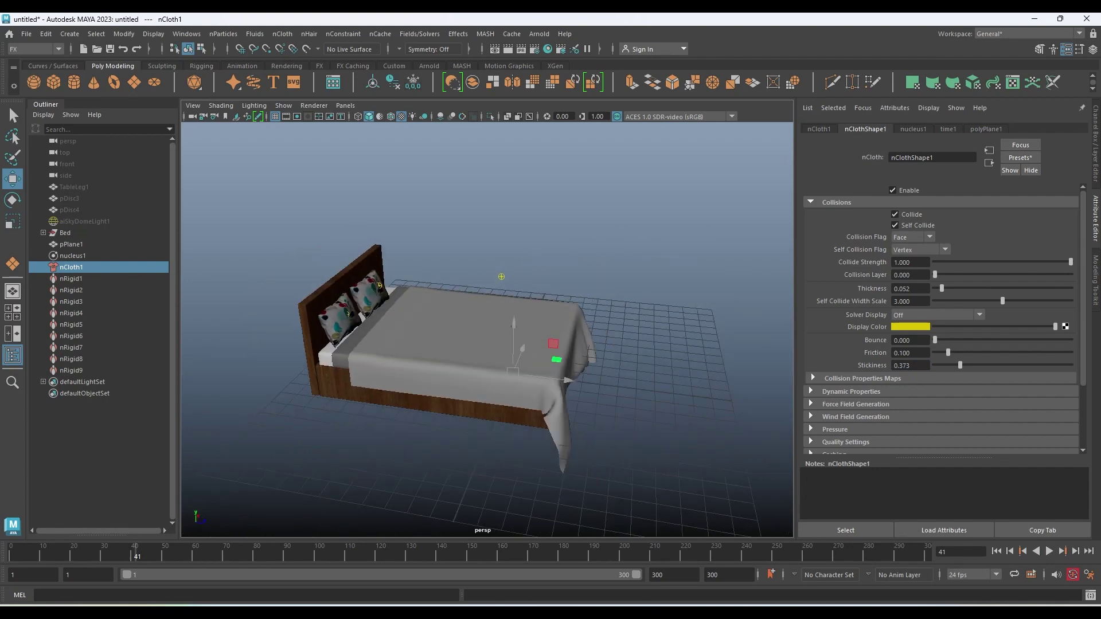
# Create a large polygon floor plane under the bed, then scale and position it
pyautogui.click(134, 82)
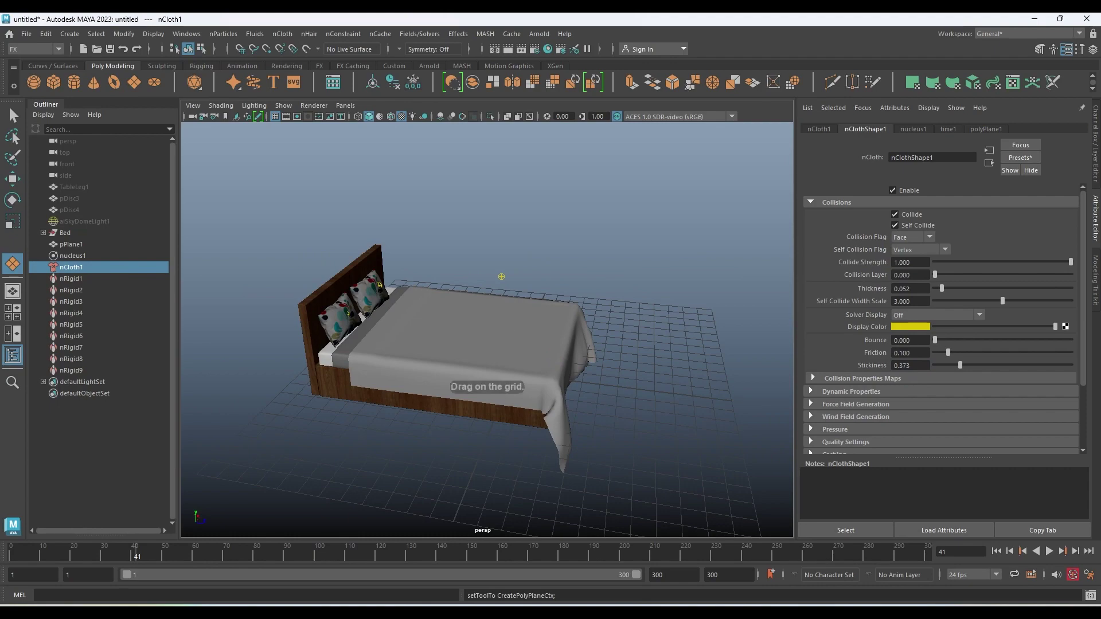
pyautogui.click(501, 276)
pyautogui.moveTo(501, 276)
pyautogui.keyDown('alt'); pyautogui.mouseDown()
pyautogui.moveTo(507, 290)
pyautogui.moveTo(498, 275)
pyautogui.moveTo(516, 279)
pyautogui.mouseUp(); pyautogui.keyUp('alt')
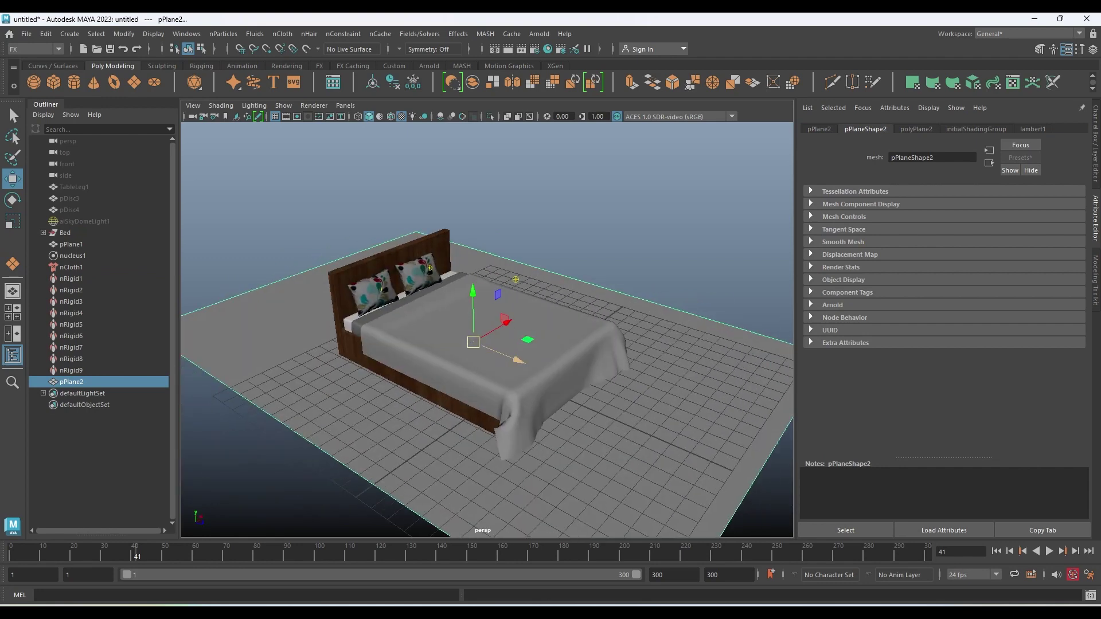
pyautogui.press('r')
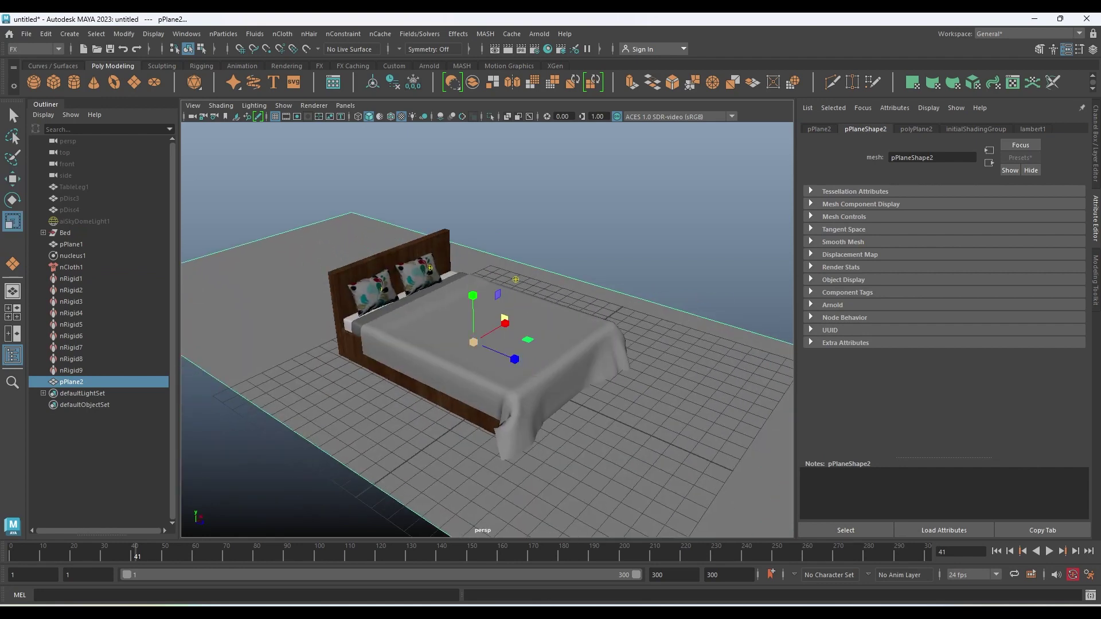
pyautogui.keyDown('alt'); pyautogui.moveTo(516, 279); pyautogui.dragTo(493, 284); pyautogui.keyUp('alt')
pyautogui.press('w')
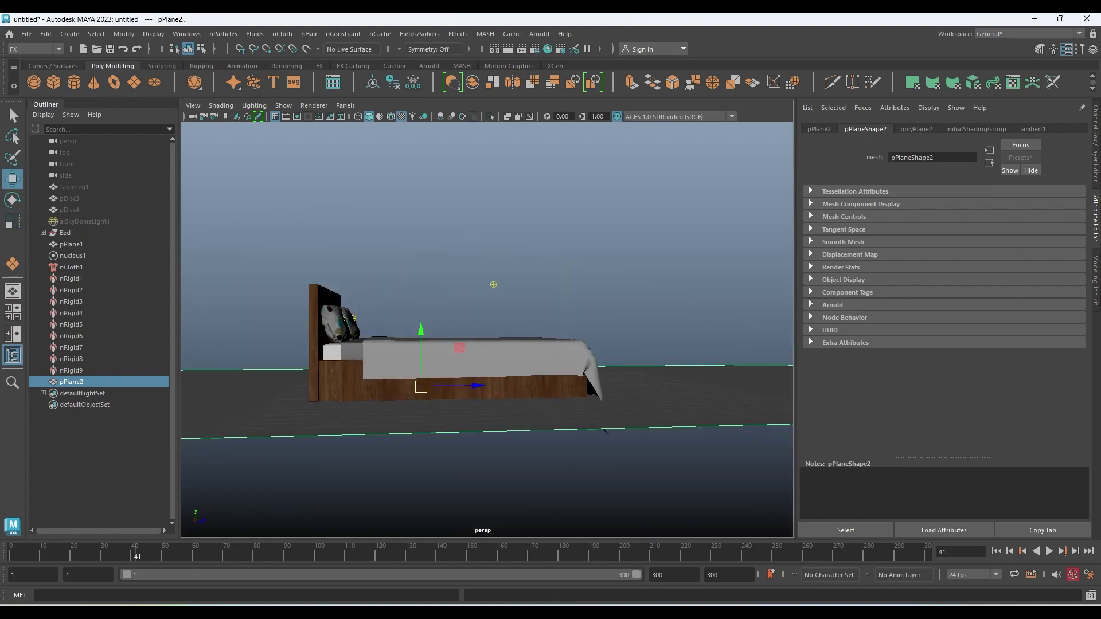
# Open the nCloth menu and select the nucleus solver
pyautogui.click(282, 33)
pyautogui.keyDown('alt'); pyautogui.moveTo(493, 284); pyautogui.dragTo(515, 282); pyautogui.keyUp('alt')
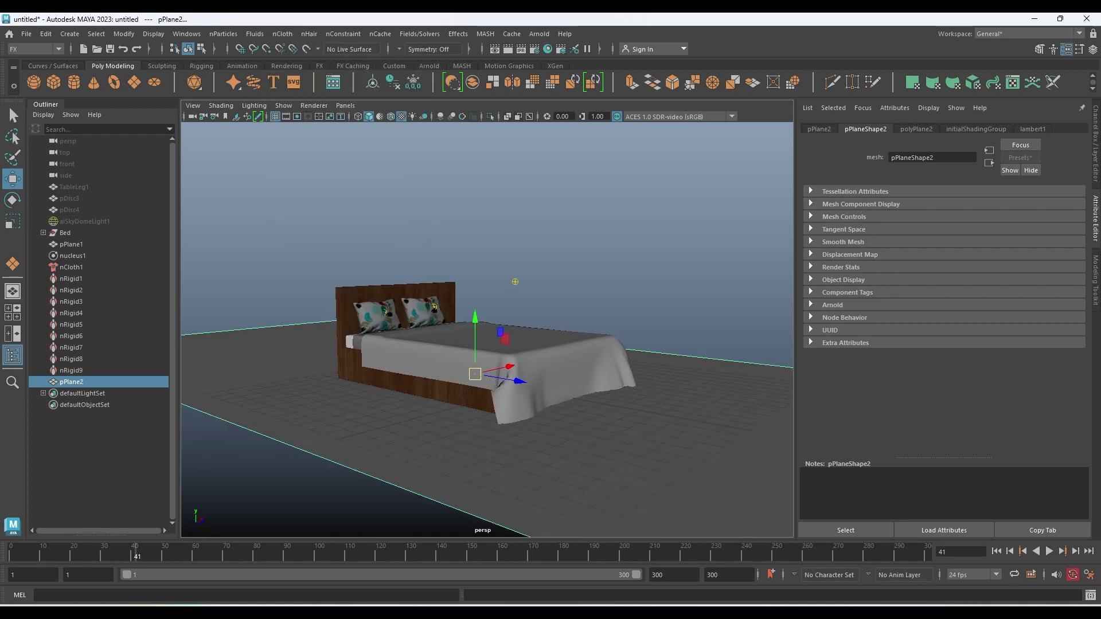
pyautogui.click(514, 281)
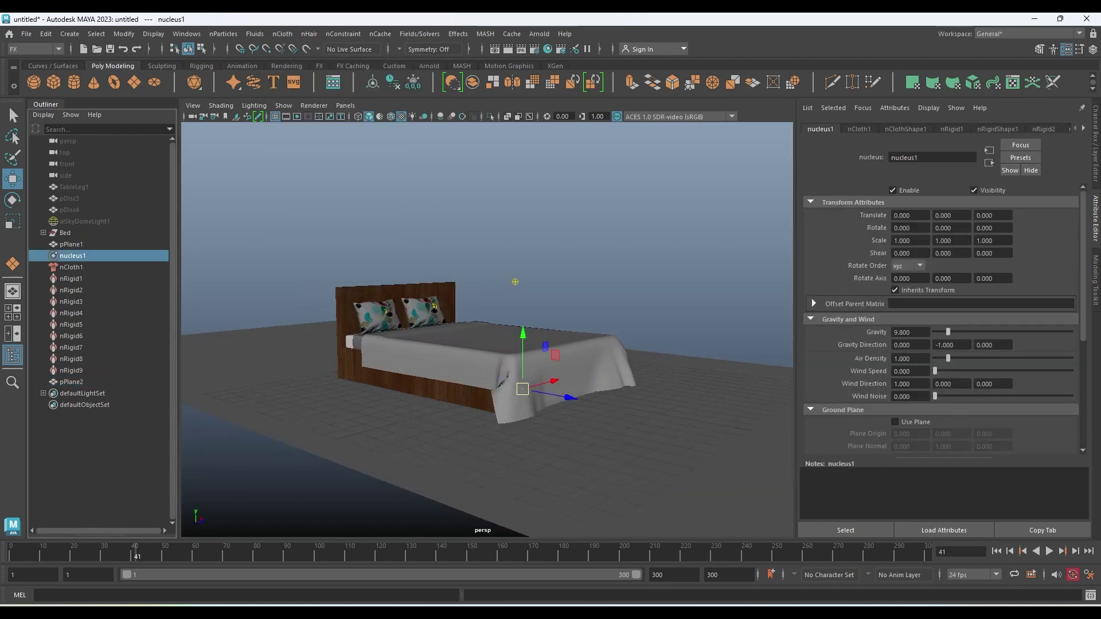
# Turn on the nucleus solver's ground plane and hide the polygon floor plane
pyautogui.scroll(-3, 940, 319)
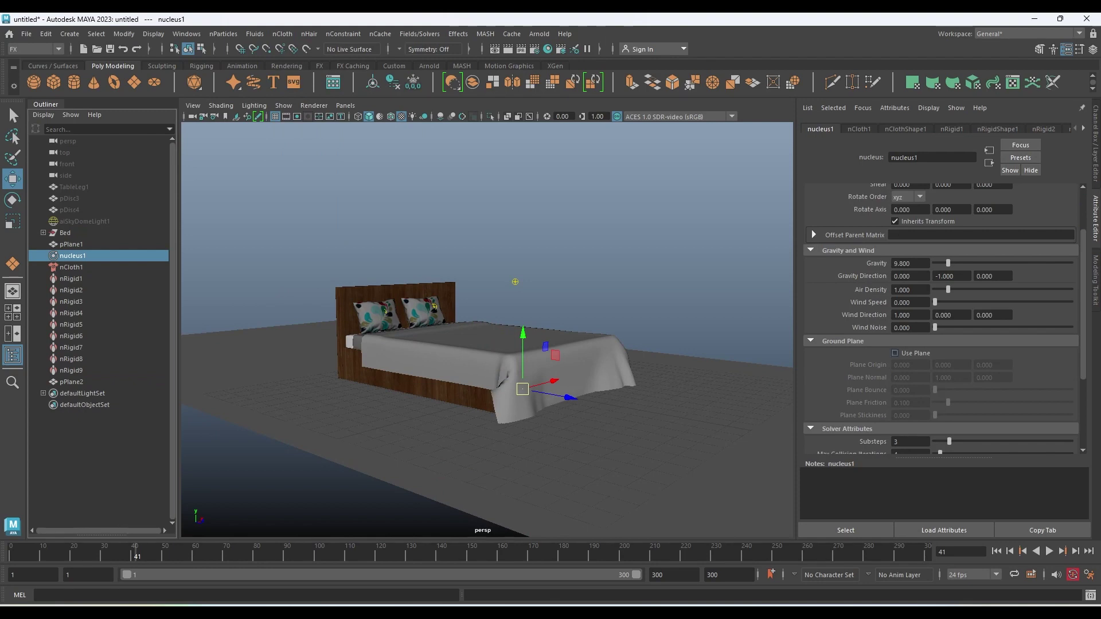
pyautogui.click(895, 353)
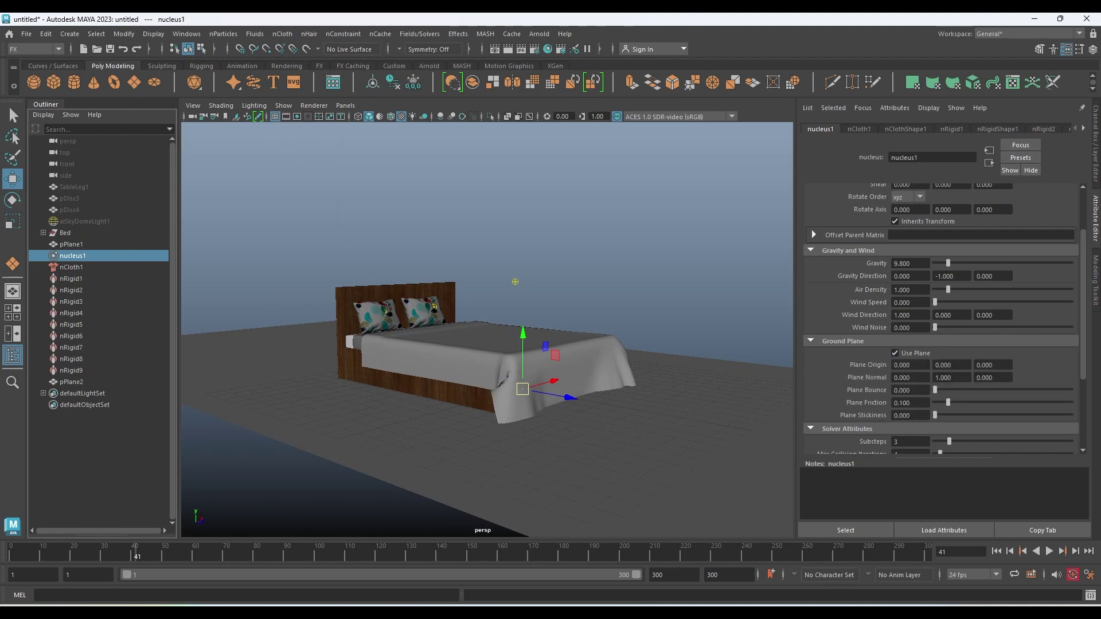
pyautogui.click(71, 381)
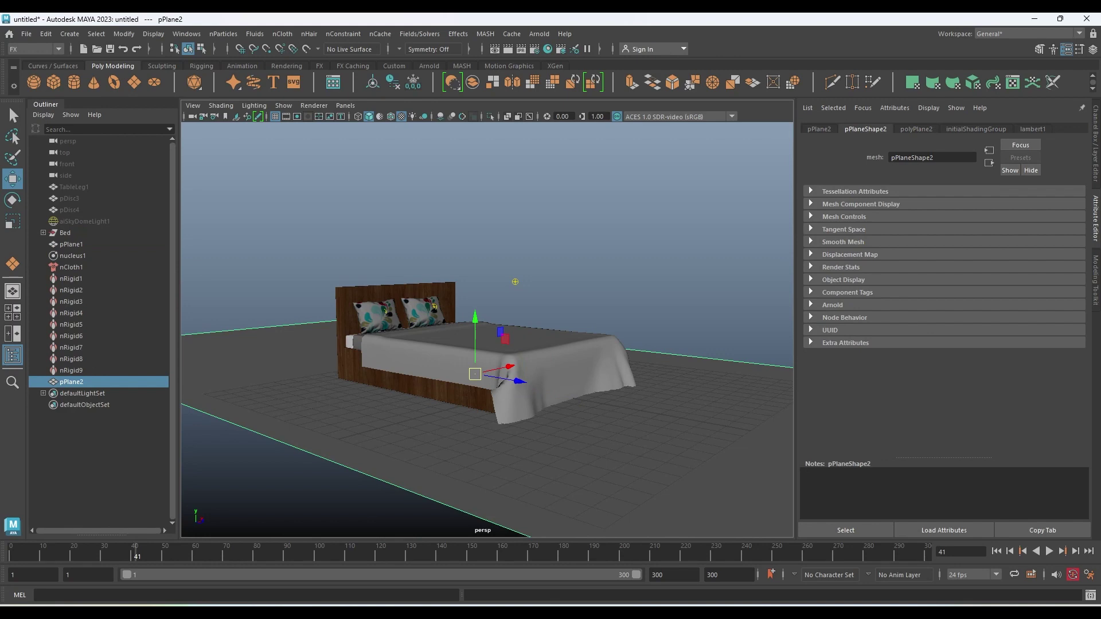
pyautogui.press('h')
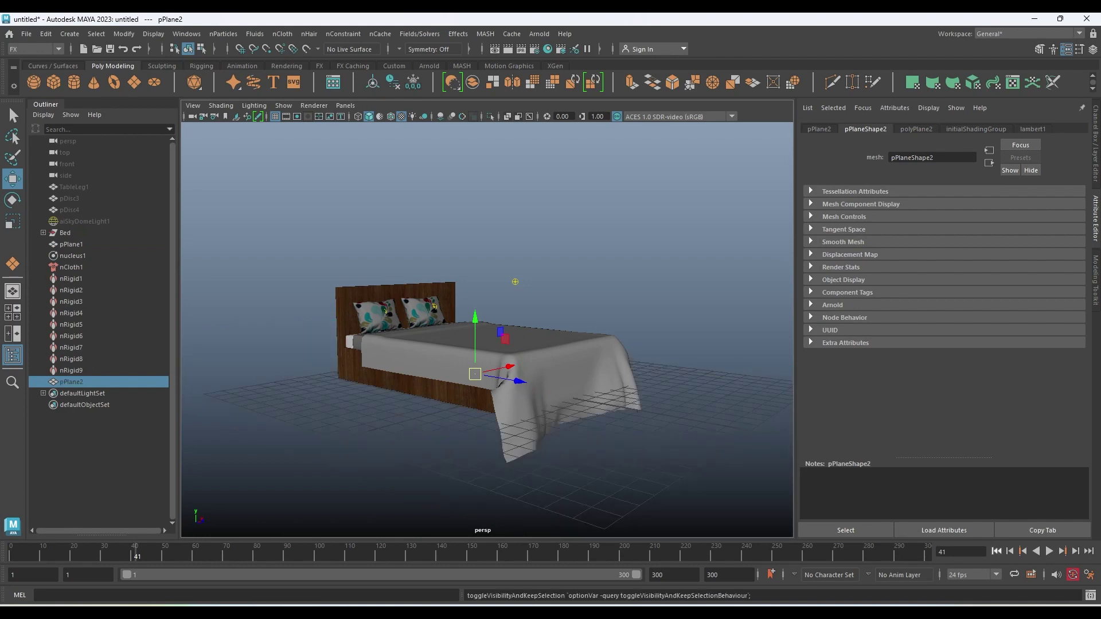
# Replay the cloth draping over the bed, inspect it, and rewind to frame 1
pyautogui.hotkey('alt', 'shift', 'v')
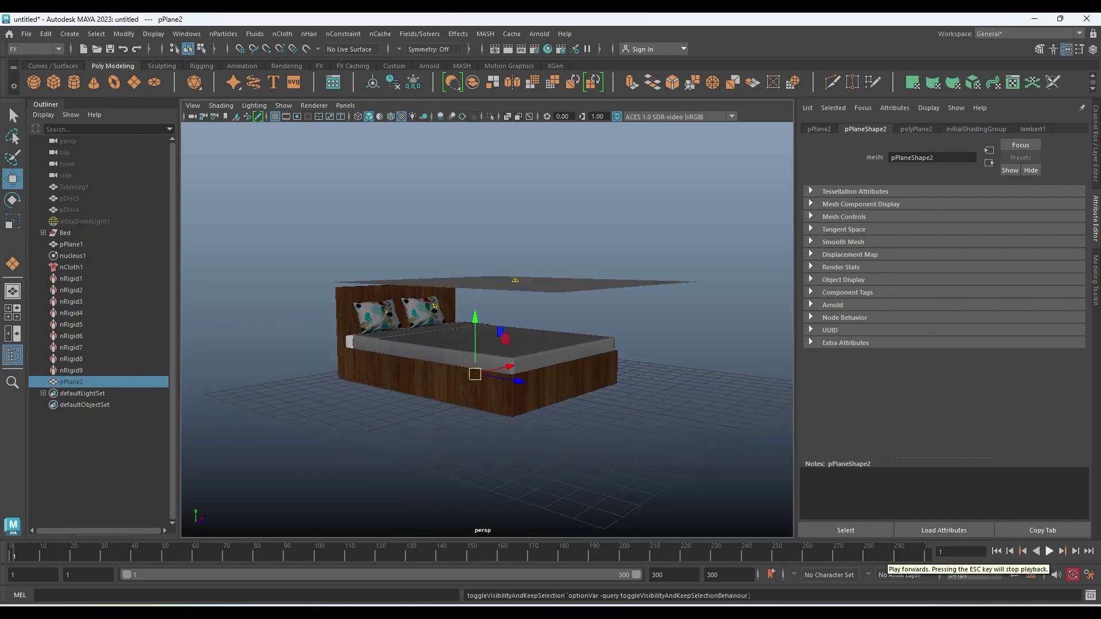
pyautogui.click(1049, 551)
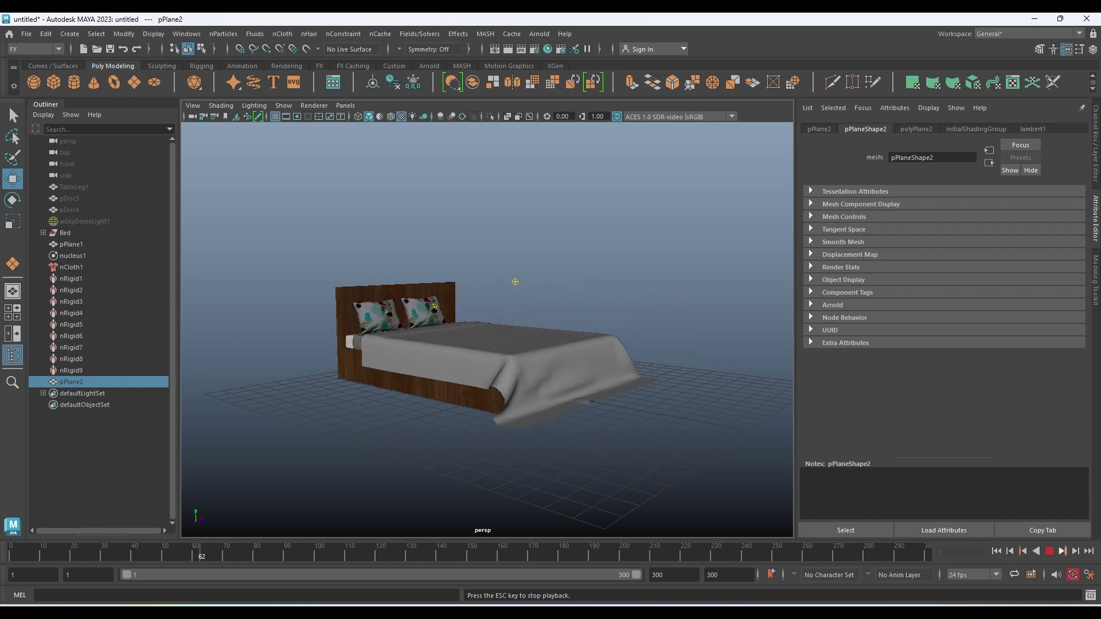
pyautogui.press('Escape')
pyautogui.keyDown('alt'); pyautogui.moveTo(515, 282); pyautogui.dragTo(491, 275); pyautogui.keyUp('alt')
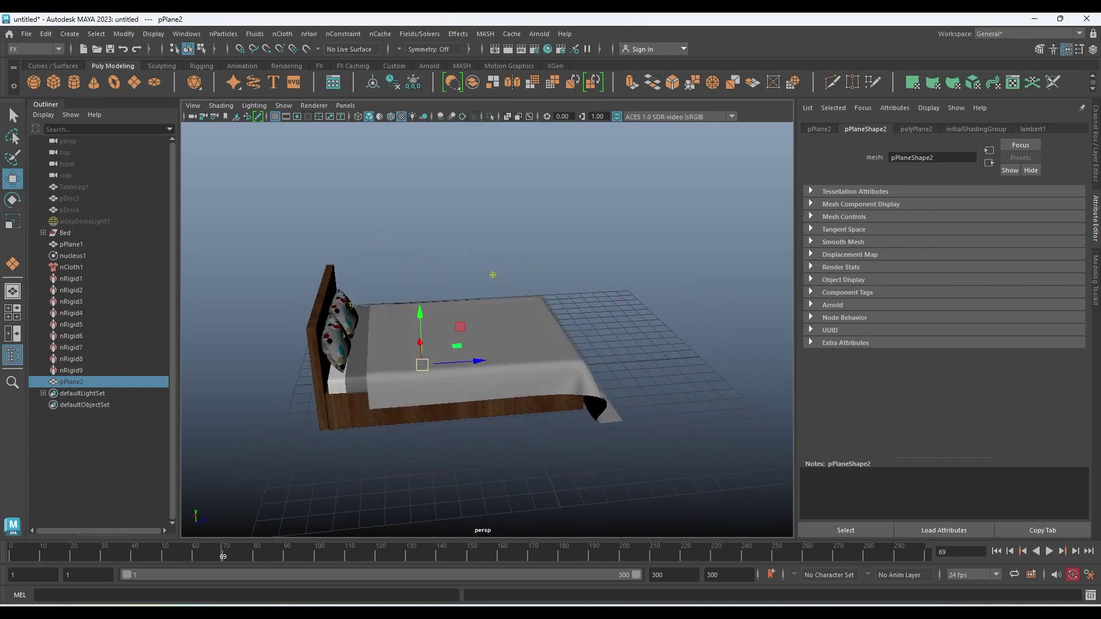
pyautogui.scroll(3, 492, 276)
pyautogui.scroll(3, 485, 273)
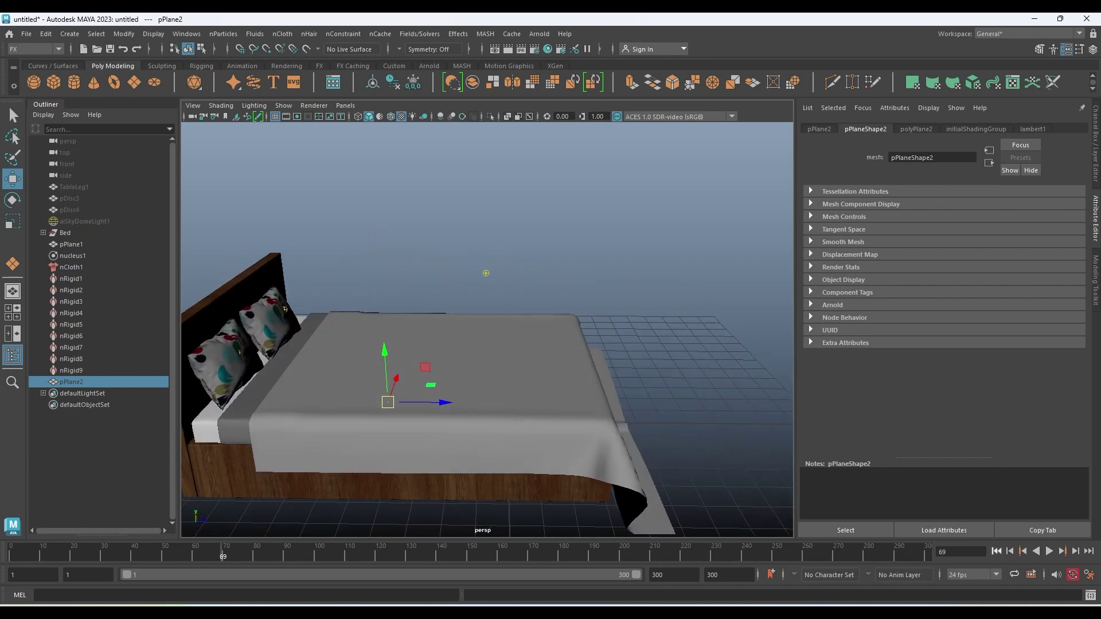
pyautogui.hotkey('alt', 'shift', 'v')
pyautogui.scroll(-3, 485, 272)
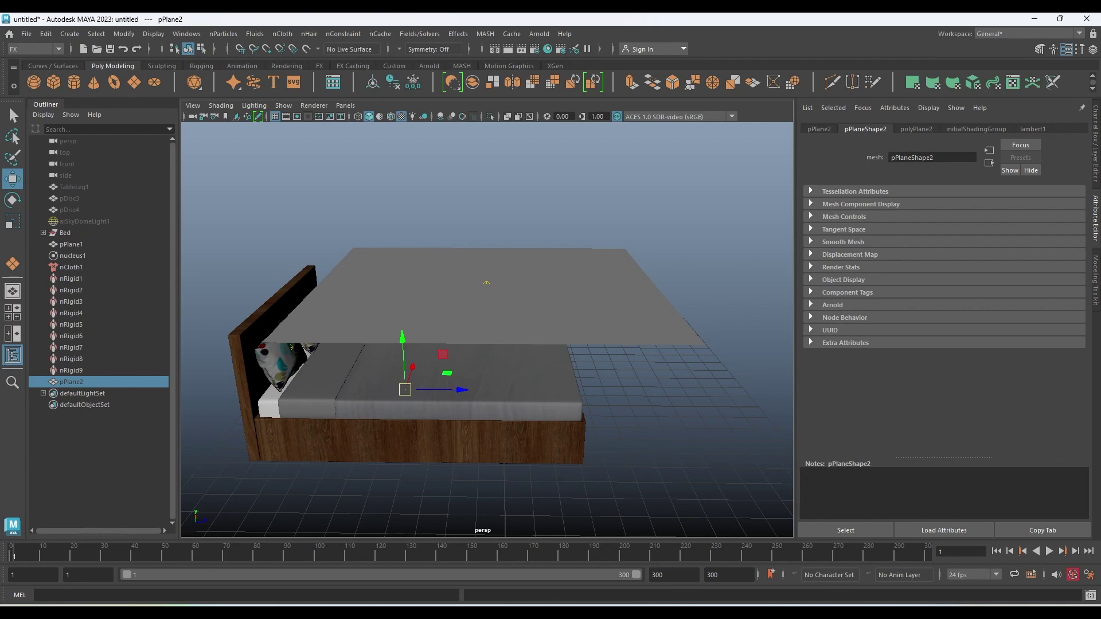
pyautogui.scroll(-3, 486, 283)
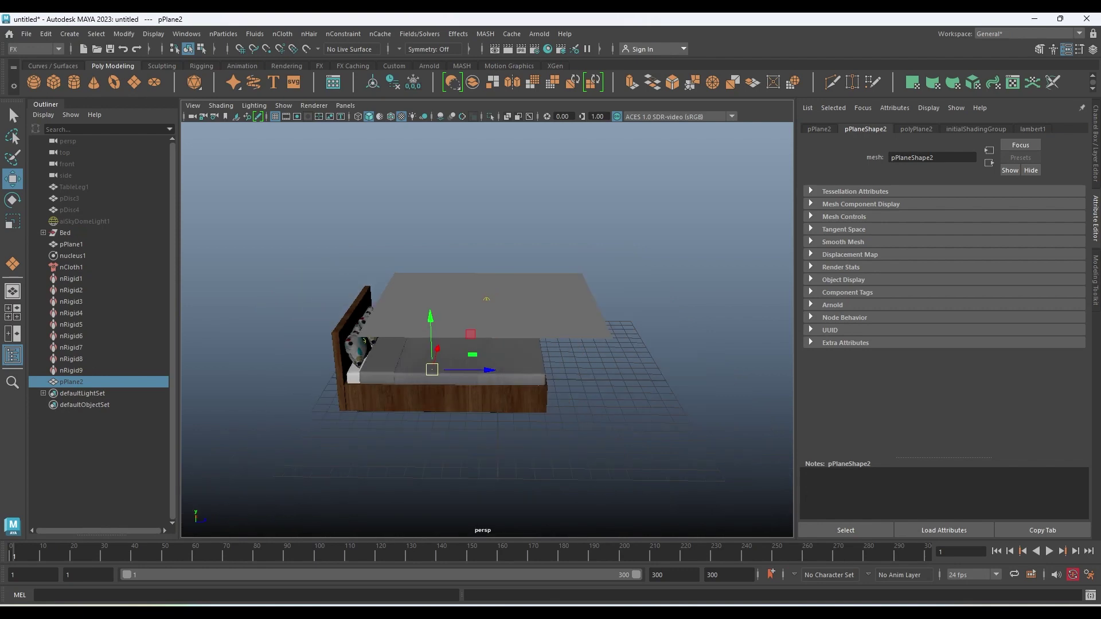
pyautogui.scroll(-2, 486, 282)
# Raise pPlane1 higher above the bed, tilt it toward the bed, and lift it again
pyautogui.click(489, 333)
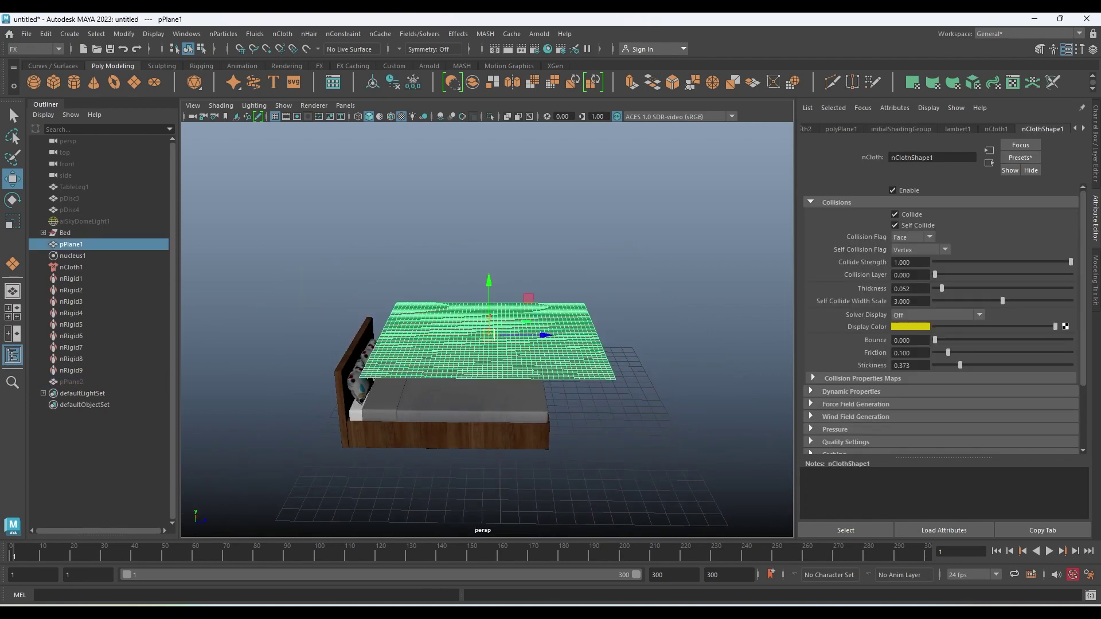
pyautogui.moveTo(489, 293); pyautogui.dragTo(488, 249)
pyautogui.press('e')
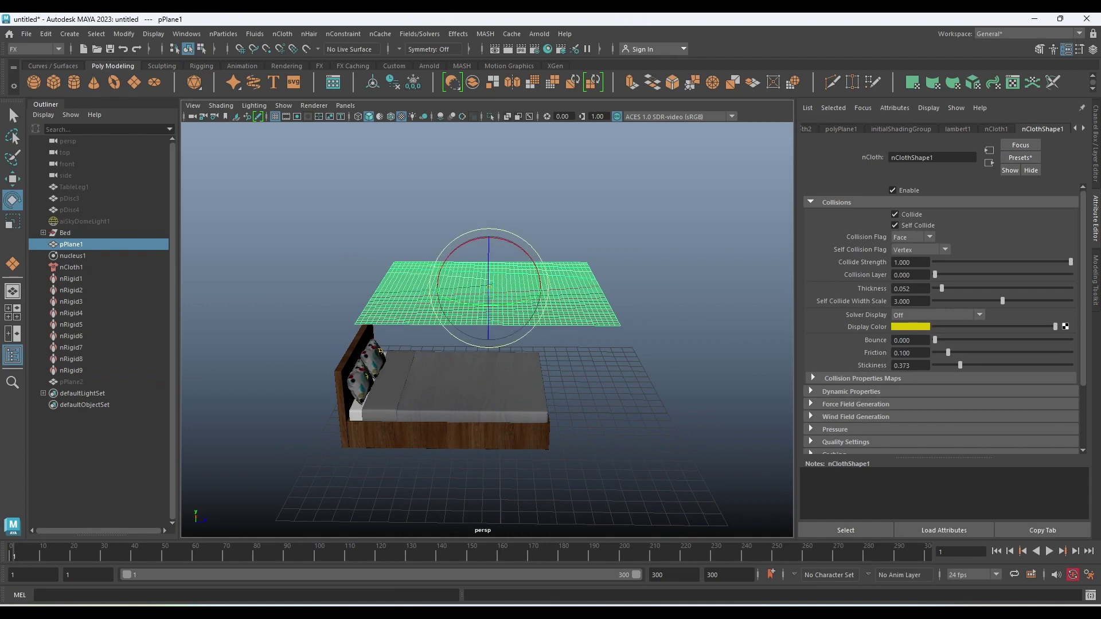
pyautogui.moveTo(541, 275); pyautogui.dragTo(487, 294)
pyautogui.press('w')
pyautogui.moveTo(418, 270)
pyautogui.mouseDown()
pyautogui.moveTo(418, 226)
pyautogui.moveTo(462, 243)
pyautogui.mouseUp()
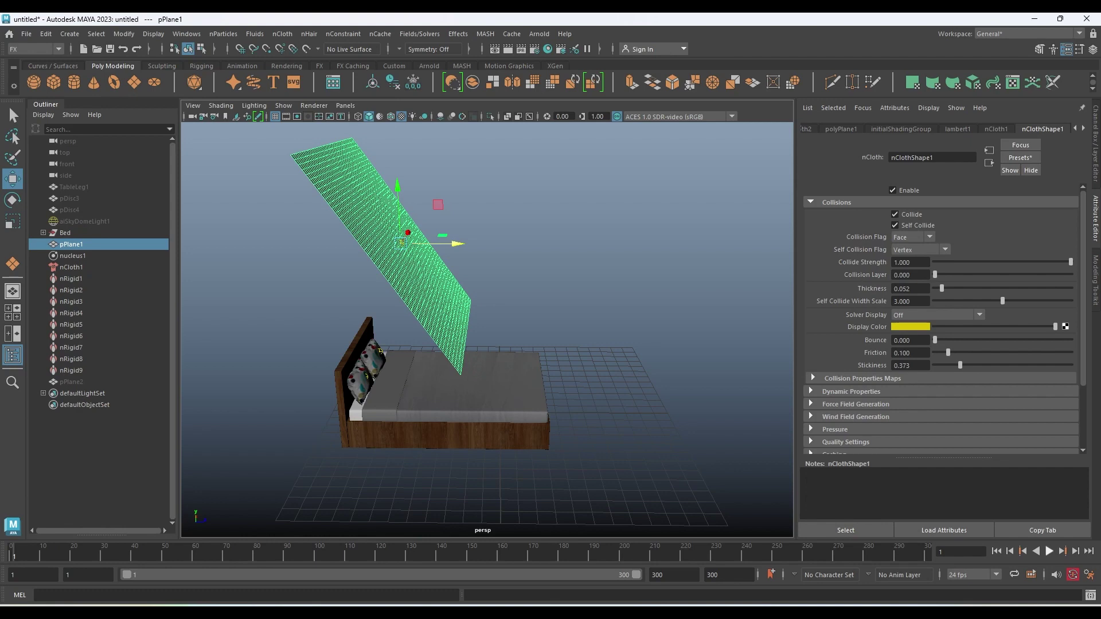
# Simulate the tilted sheet falling to frame 70 and view the drape up close
pyautogui.hotkey('alt', 'v')
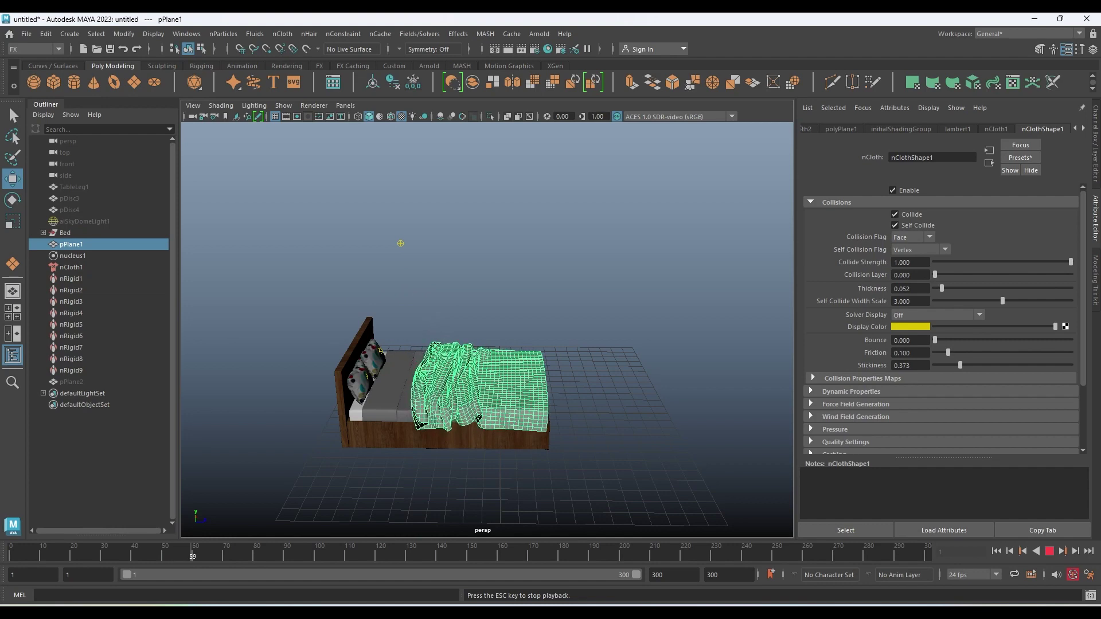
pyautogui.press('Escape')
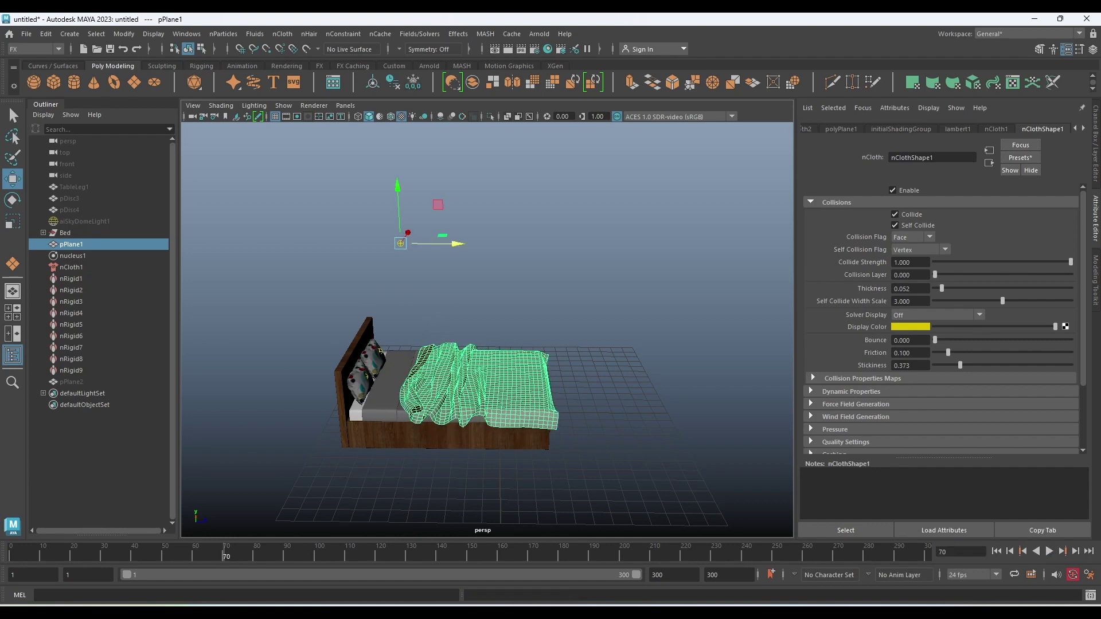
pyautogui.keyDown('alt'); pyautogui.moveTo(401, 258); pyautogui.dragTo(515, 241); pyautogui.keyUp('alt')
pyautogui.click(659, 172)
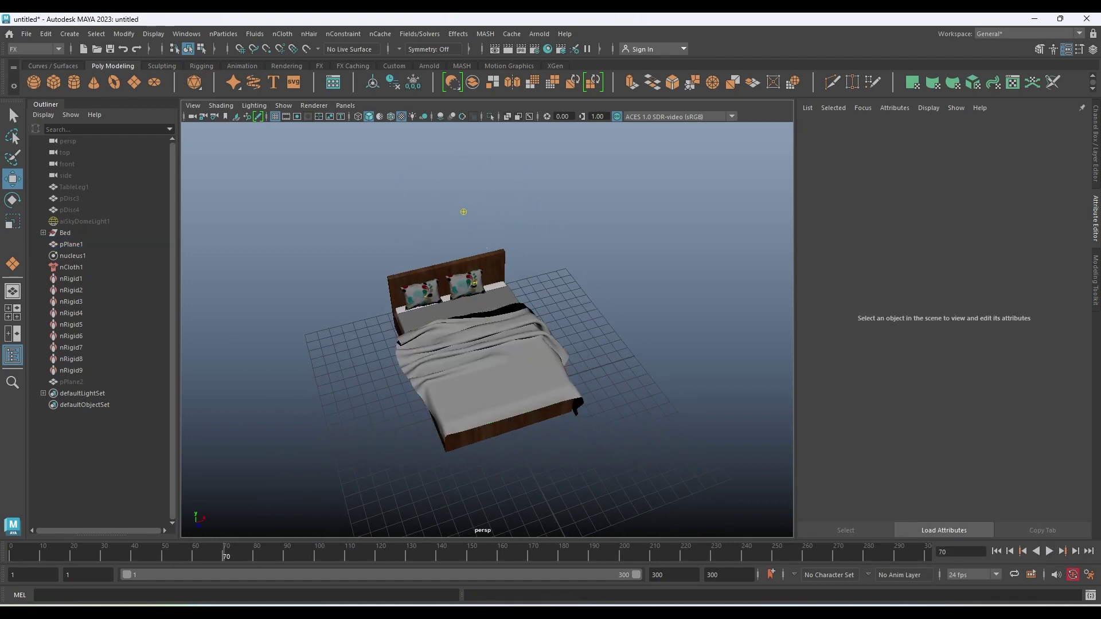
pyautogui.moveTo(463, 212)
pyautogui.keyDown('alt'); pyautogui.mouseDown()
pyautogui.moveTo(394, 278)
pyautogui.moveTo(277, 221)
pyautogui.moveTo(528, 140)
pyautogui.moveTo(628, 266)
pyautogui.moveTo(516, 258)
pyautogui.moveTo(659, 252)
pyautogui.moveTo(573, 246)
pyautogui.moveTo(620, 245)
pyautogui.mouseUp(); pyautogui.keyUp('alt')
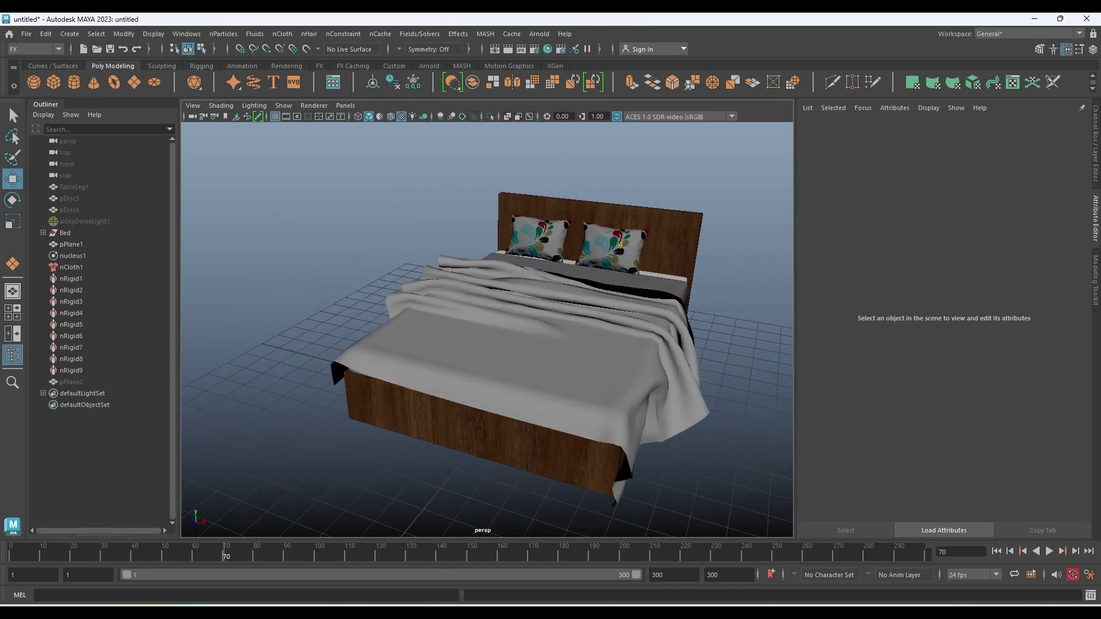
# Rewind to frame 1 and nudge pPlane1 slightly along X in the four-view layout
pyautogui.hotkey('alt', 'shift', 'v')
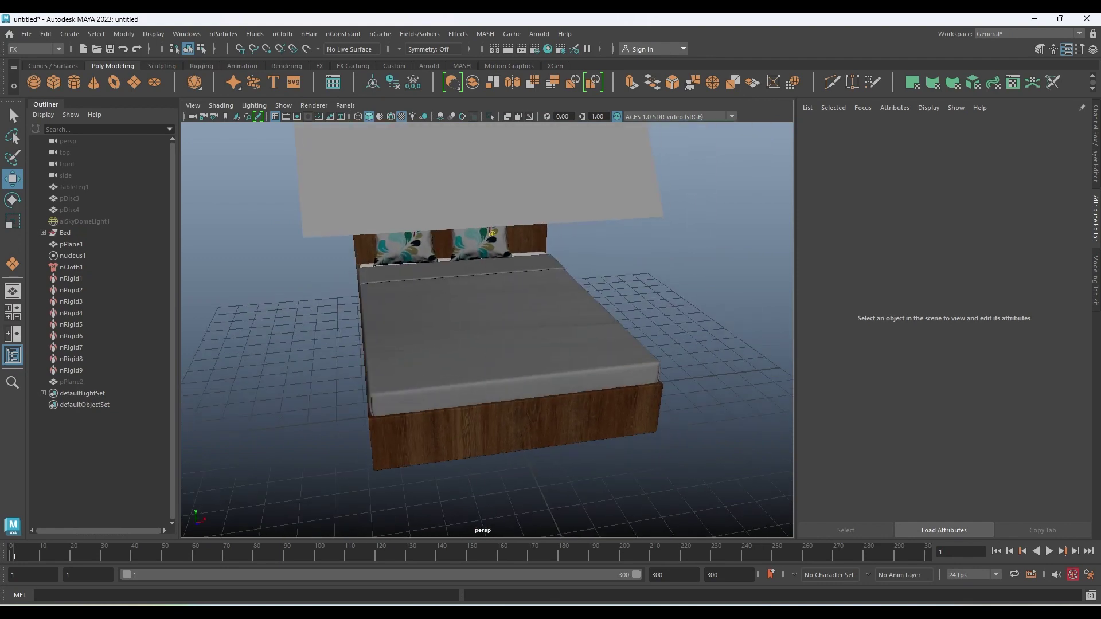
pyautogui.press('space')
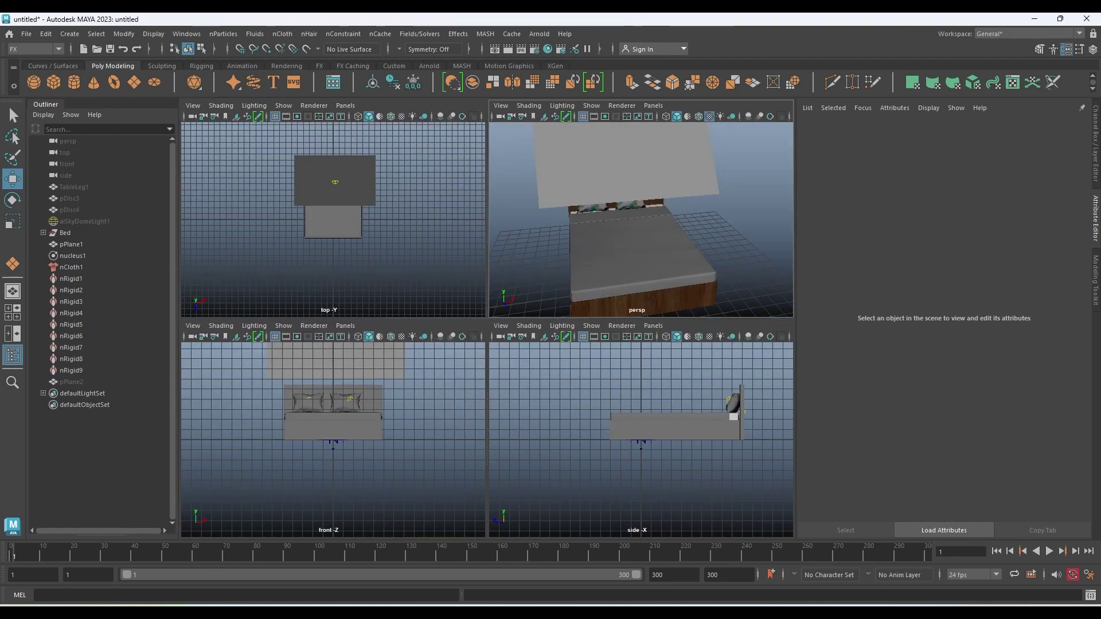
pyautogui.scroll(-2, 355, 513)
pyautogui.scroll(-2, 356, 513)
pyautogui.scroll(-2, 355, 513)
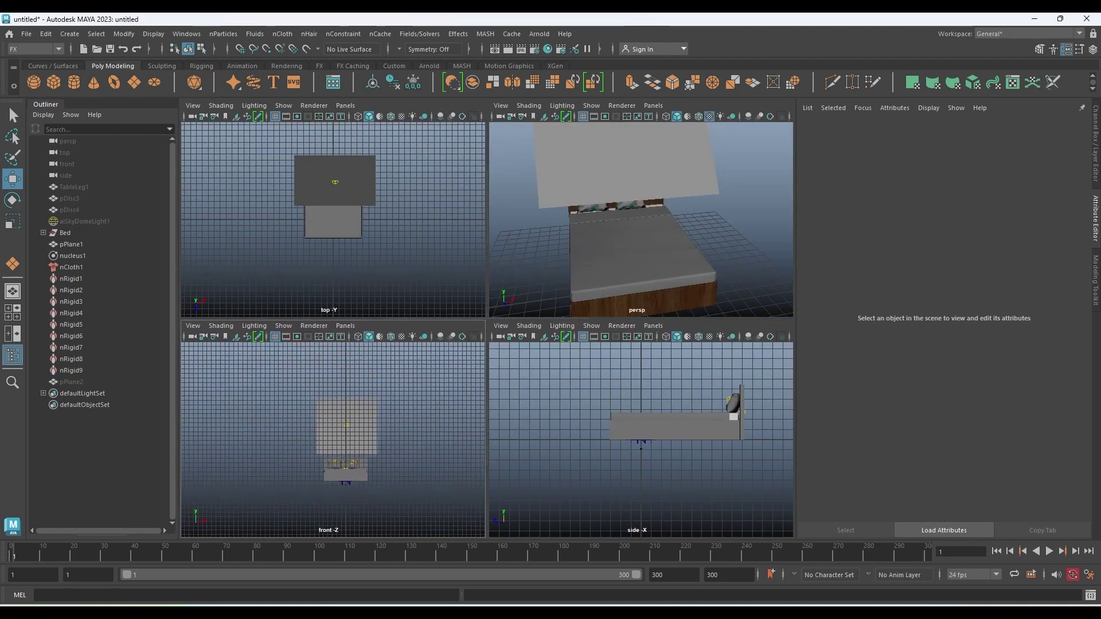
pyautogui.scroll(3, 335, 218)
pyautogui.click(335, 150)
pyautogui.keyDown('alt'); pyautogui.moveTo(335, 172); pyautogui.dragTo(335, 206, button='middle'); pyautogui.keyUp('alt')
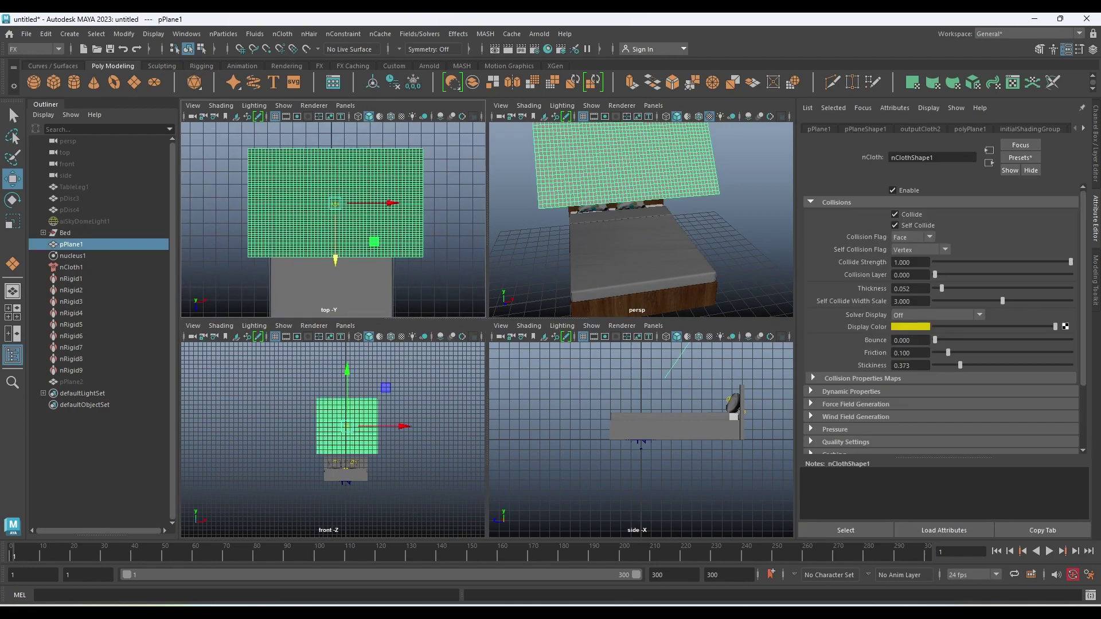
pyautogui.keyDown('alt'); pyautogui.moveTo(641, 218); pyautogui.dragTo(665, 258); pyautogui.keyUp('alt')
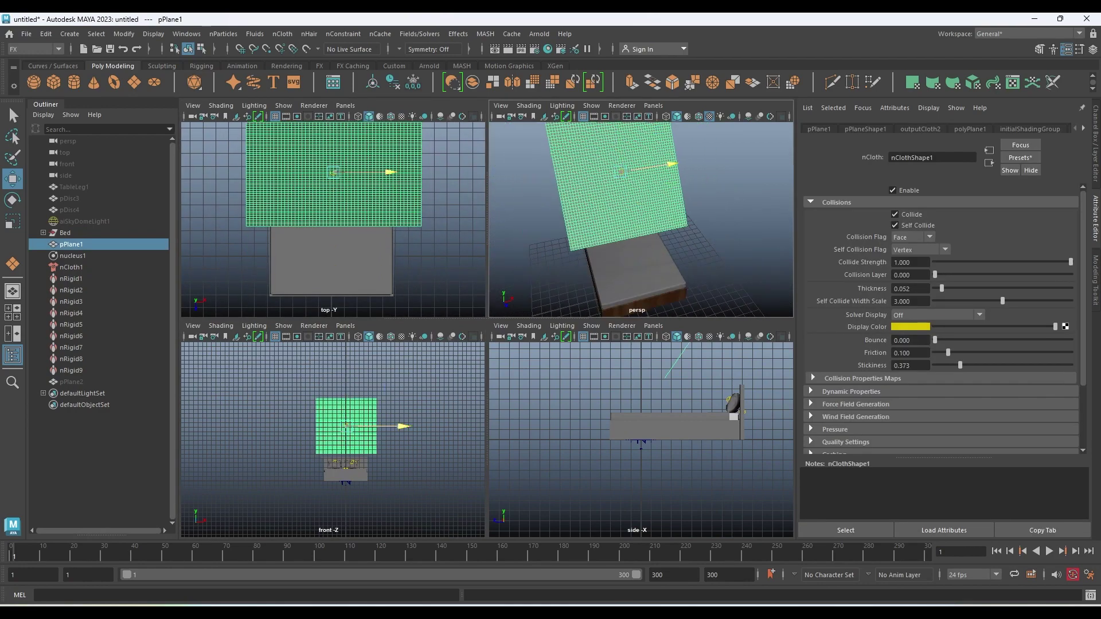
pyautogui.moveTo(390, 172); pyautogui.dragTo(383, 172)
# Lower the cloth's Friction to 0.055 and re-simulate the drape to frame 63
pyautogui.scroll(3, 356, 435)
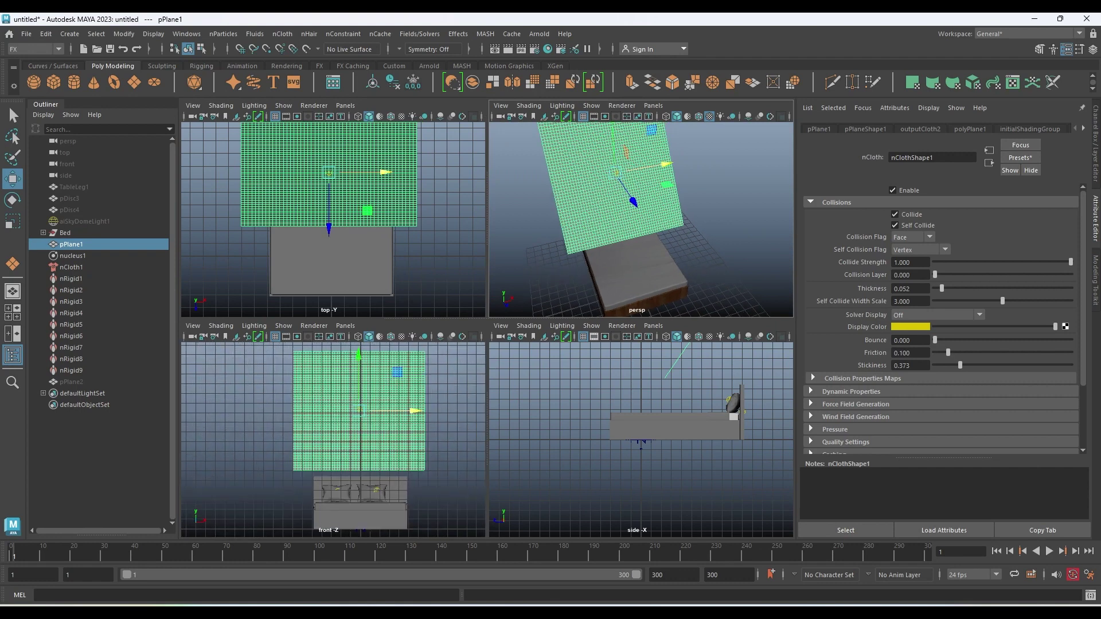
pyautogui.moveTo(947, 352); pyautogui.dragTo(942, 351)
pyautogui.scroll(-5, 637, 218)
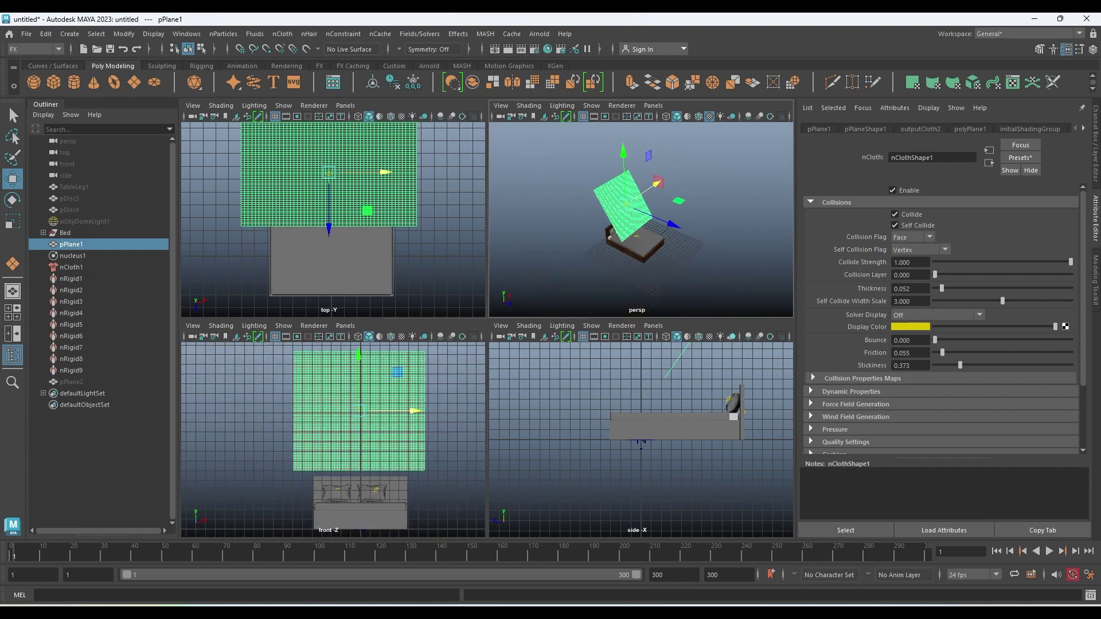
pyautogui.hotkey('alt', 'v')
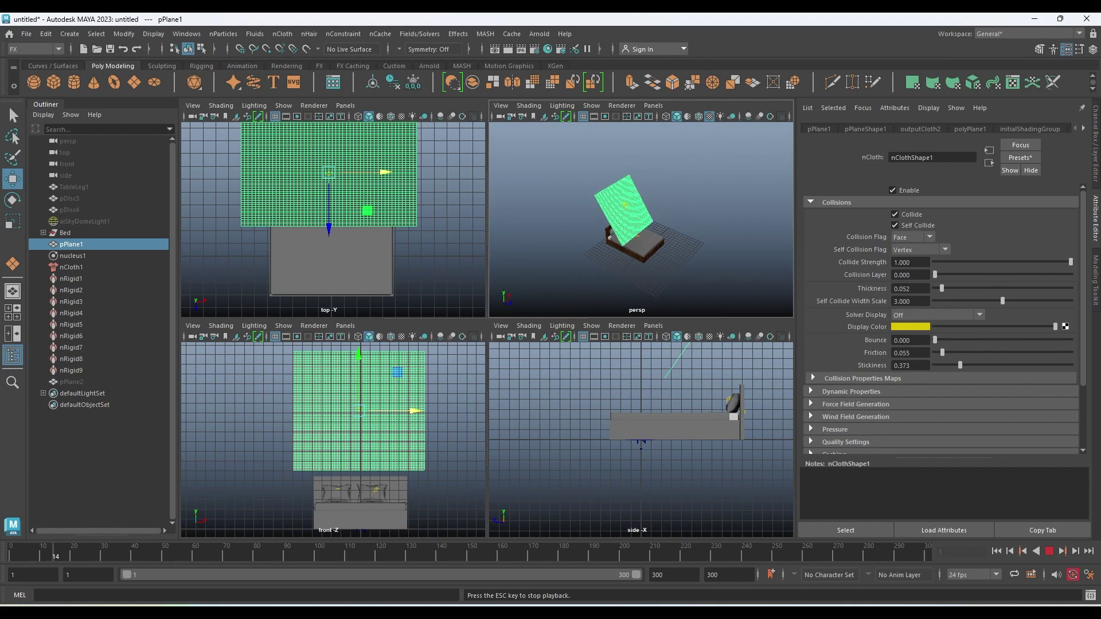
pyautogui.press('space')
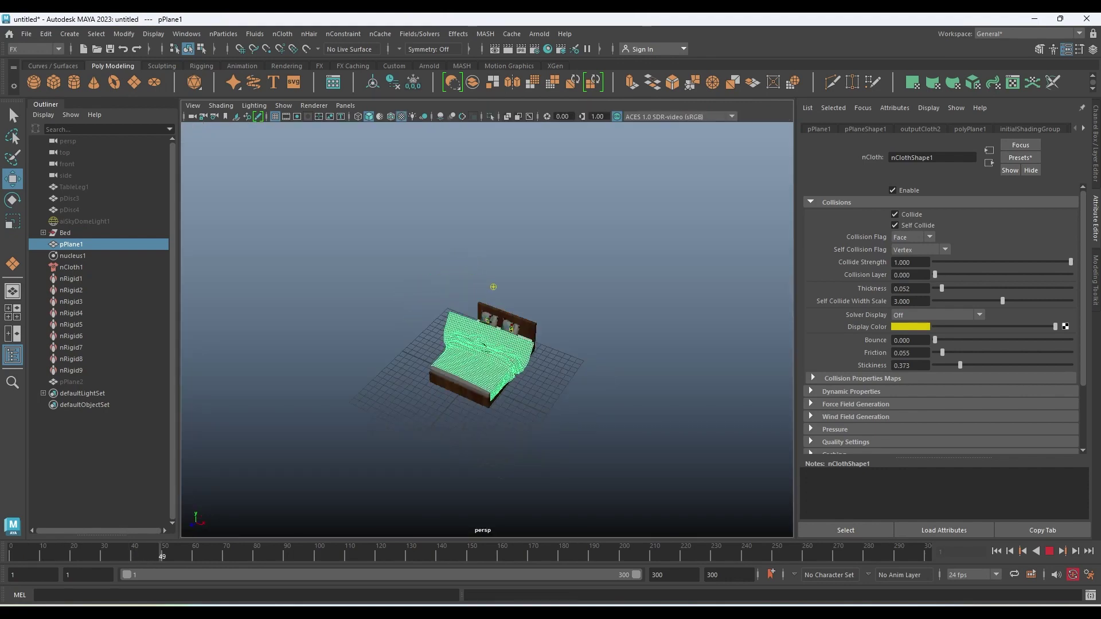
pyautogui.press('Escape')
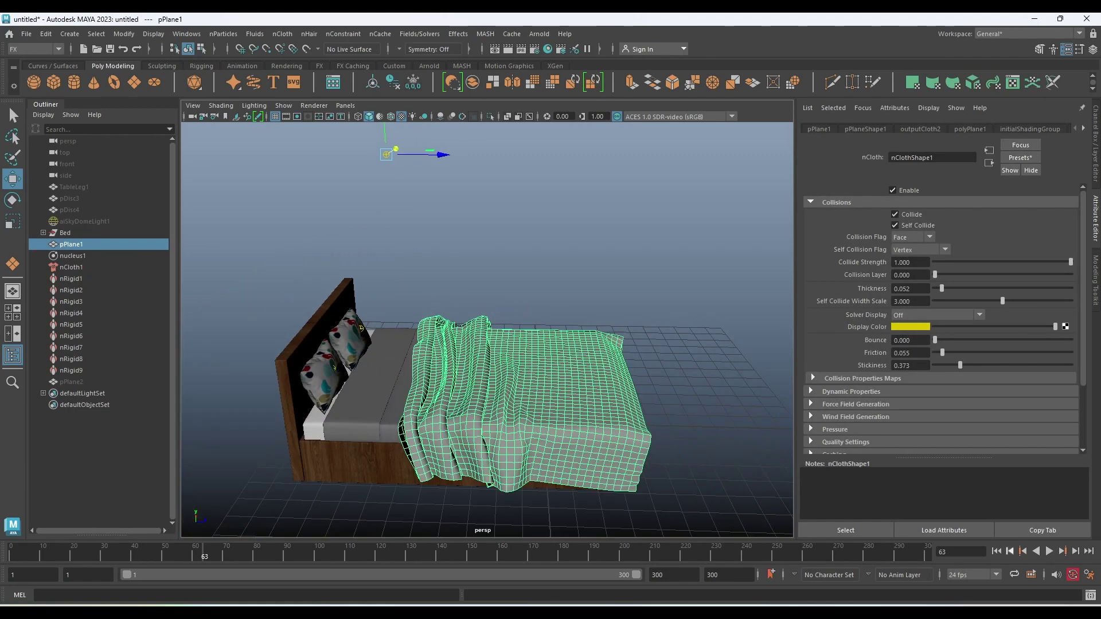
# Rewind to frame 1, rotate pPlane1 a little further, and simulate to frame 145
pyautogui.hotkey('alt', 'shift', 'v')
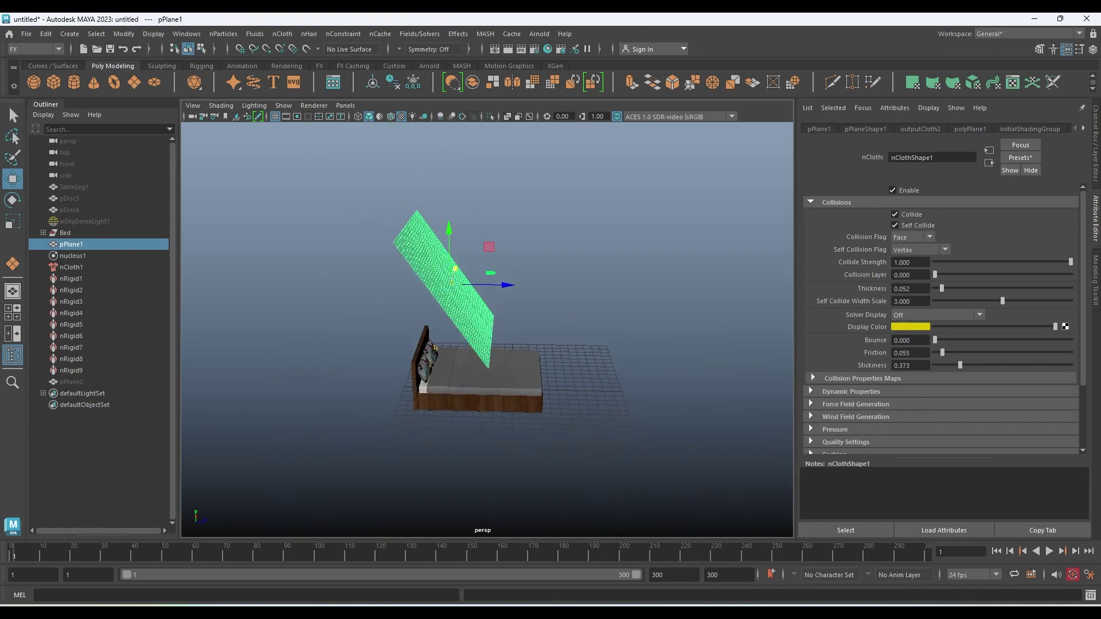
pyautogui.press('e')
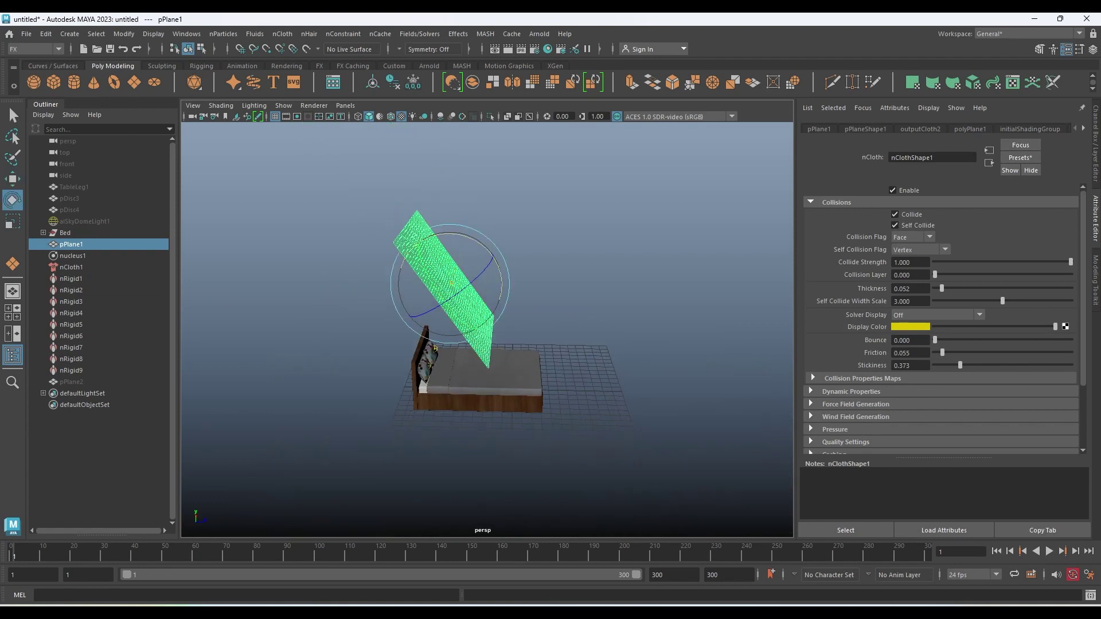
pyautogui.moveTo(485, 270)
pyautogui.mouseDown()
pyautogui.moveTo(516, 310)
pyautogui.moveTo(545, 304)
pyautogui.moveTo(550, 269)
pyautogui.moveTo(563, 273)
pyautogui.mouseUp()
pyautogui.hotkey('ctrl', 'a')
pyautogui.press('w')
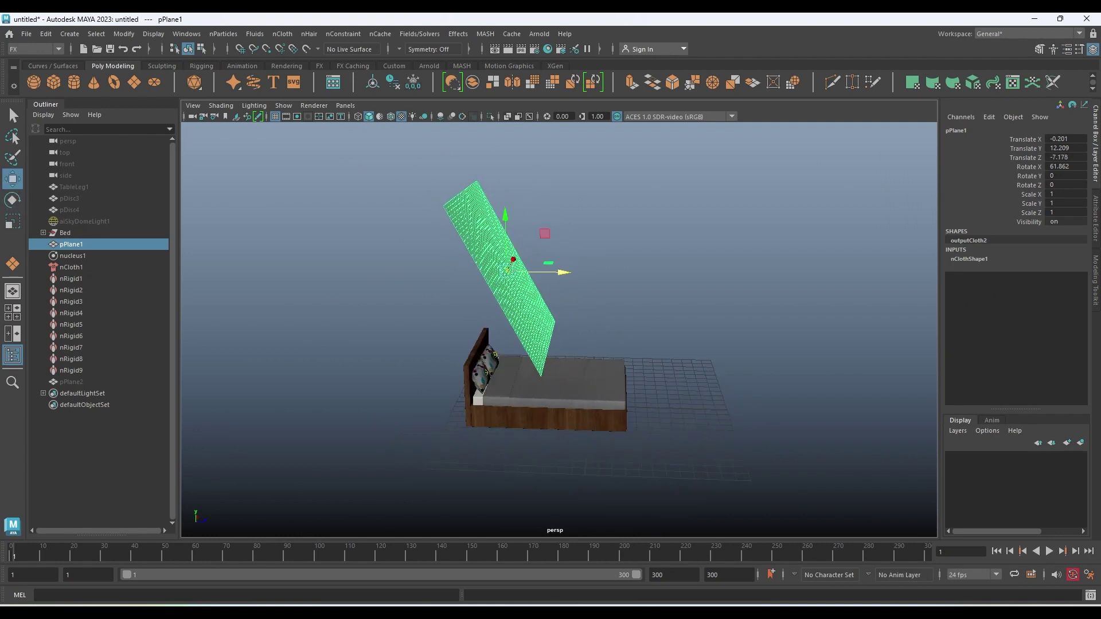
pyautogui.hotkey('alt', 'v')
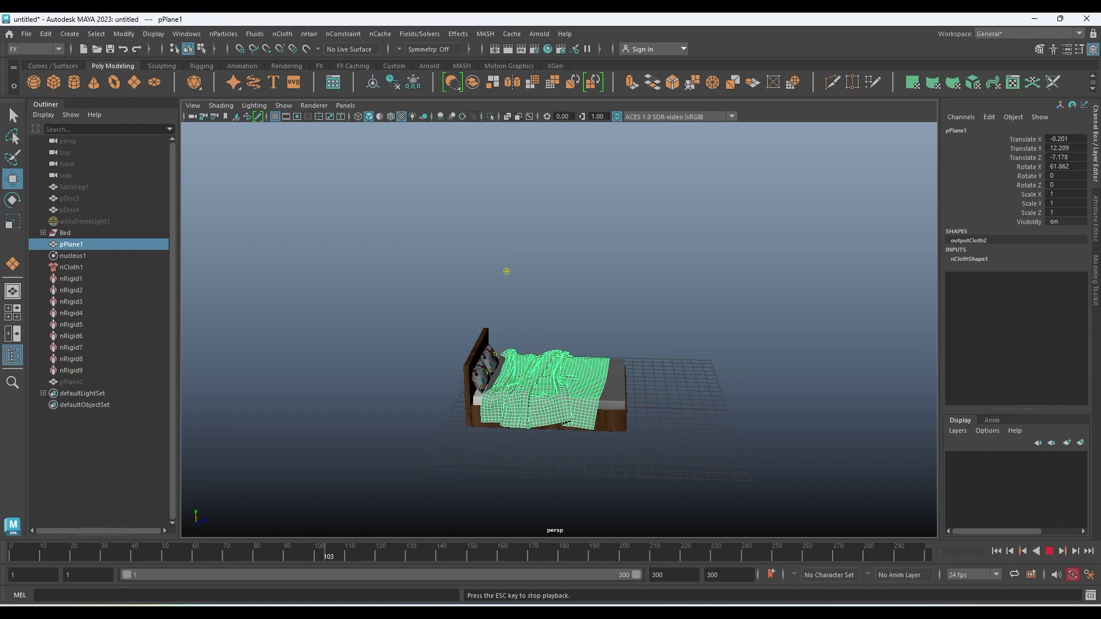
pyautogui.press('f')
pyautogui.moveTo(556, 287)
pyautogui.keyDown('alt'); pyautogui.mouseDown()
pyautogui.moveTo(556, 355)
pyautogui.moveTo(556, 309)
pyautogui.mouseUp(); pyautogui.keyUp('alt')
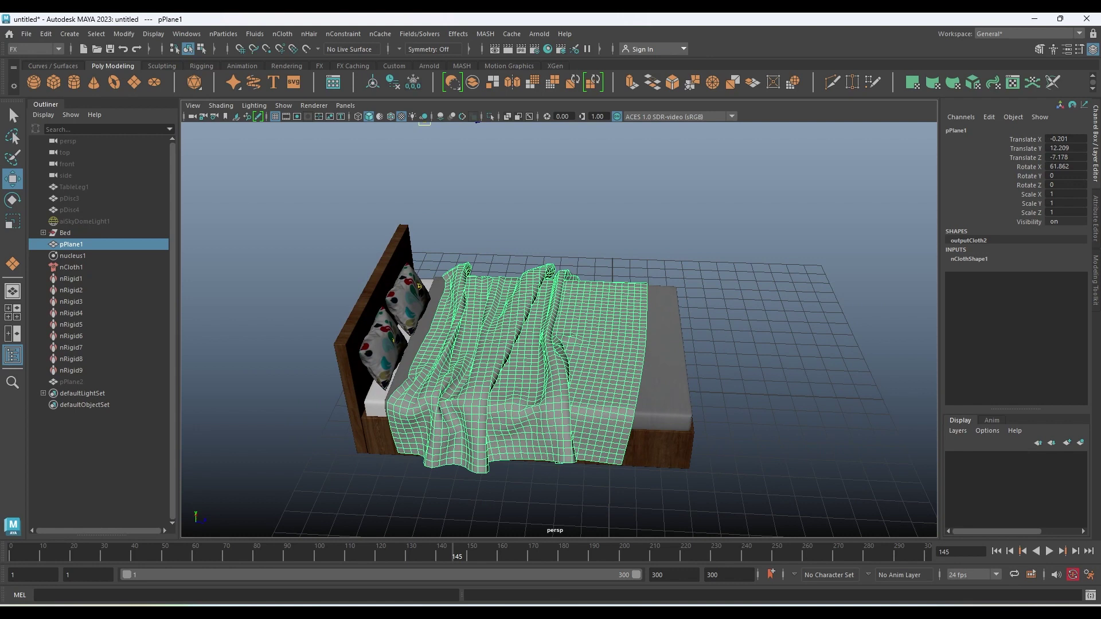
# Duplicate the settled sheet as pPlane3, then delete pPlane1, nRigid1–9 and nucleus1
pyautogui.hotkey('ctrl', 'd')
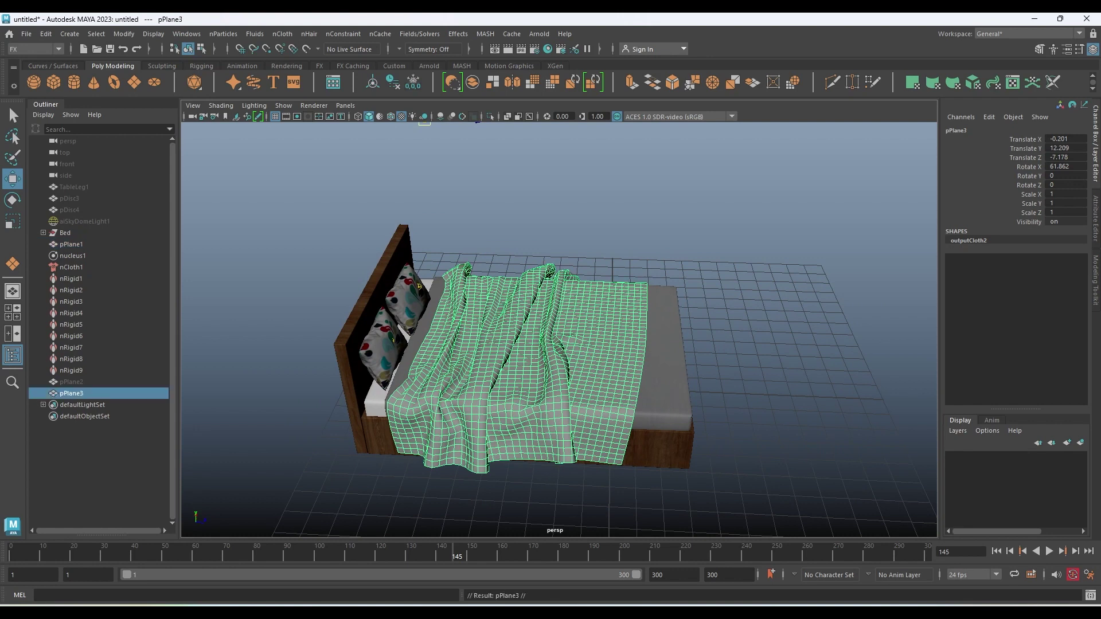
pyautogui.hotkey('shift', 'alt', 'v')
pyautogui.click(71, 244)
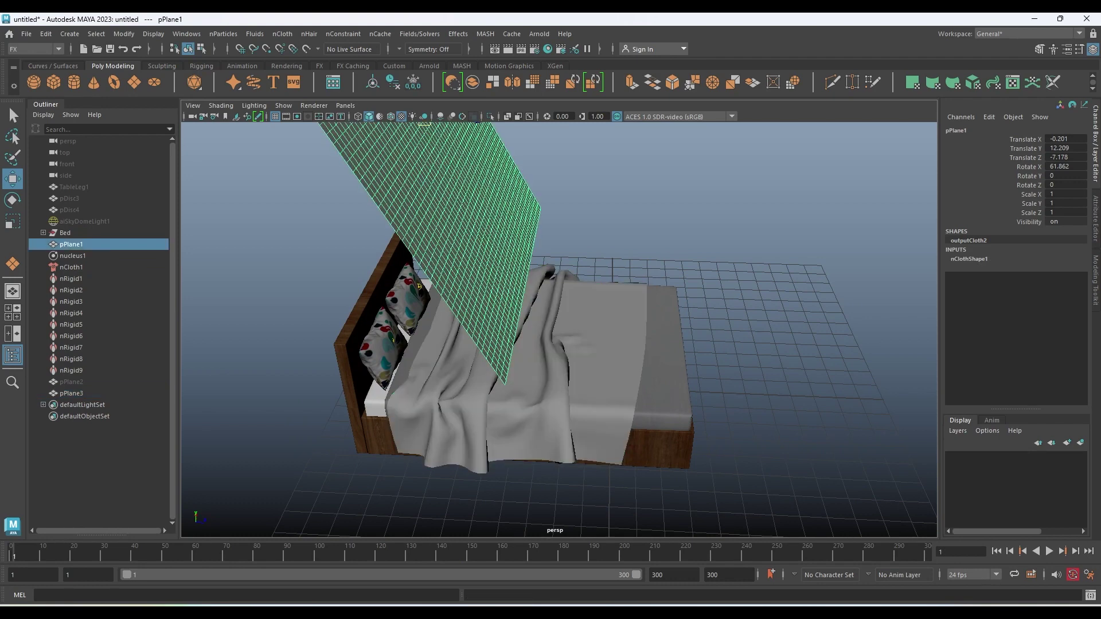
pyautogui.press('Delete')
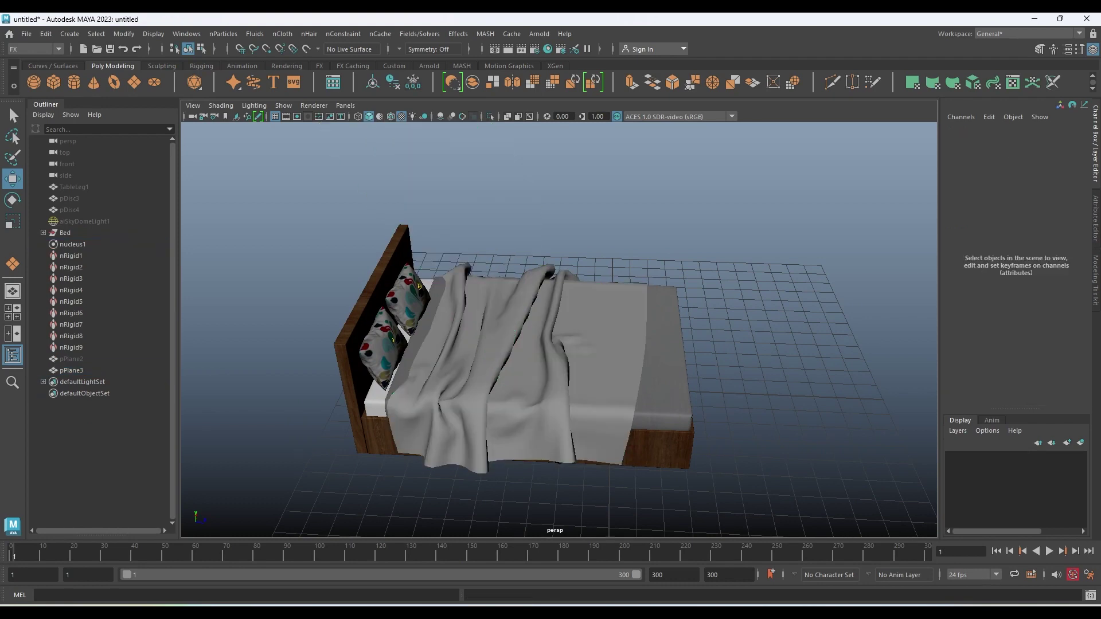
pyautogui.moveTo(71, 255); pyautogui.dragTo(72, 347)
pyautogui.press('Delete')
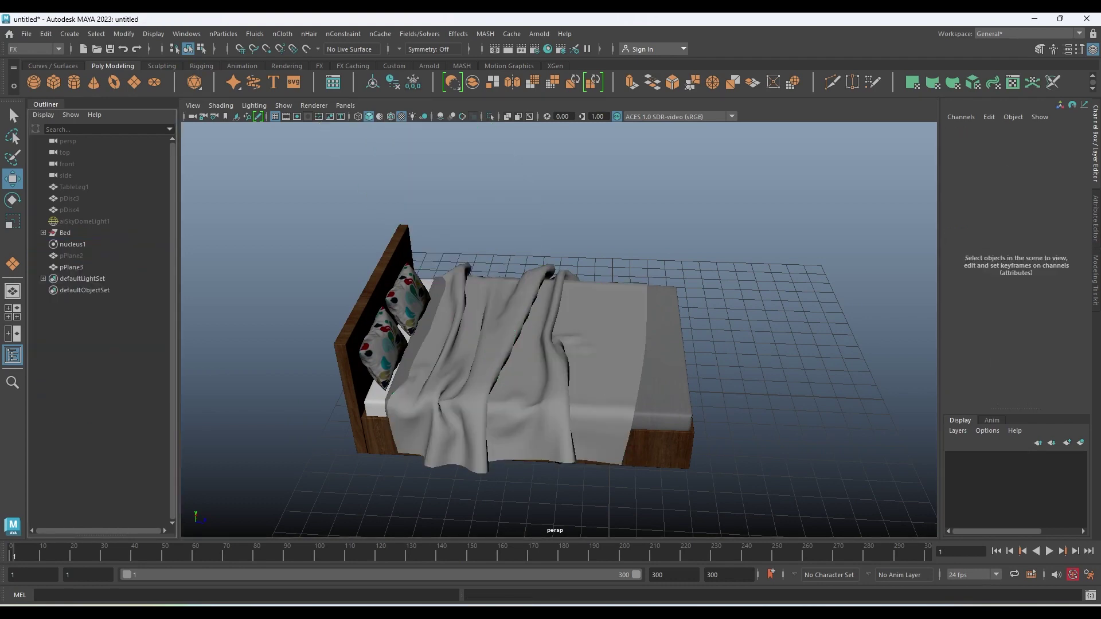
pyautogui.click(71, 244)
pyautogui.press('Delete')
# Slide pPlane3 along Z toward the bed's foot and switch to the UV Editing workspace
pyautogui.click(71, 255)
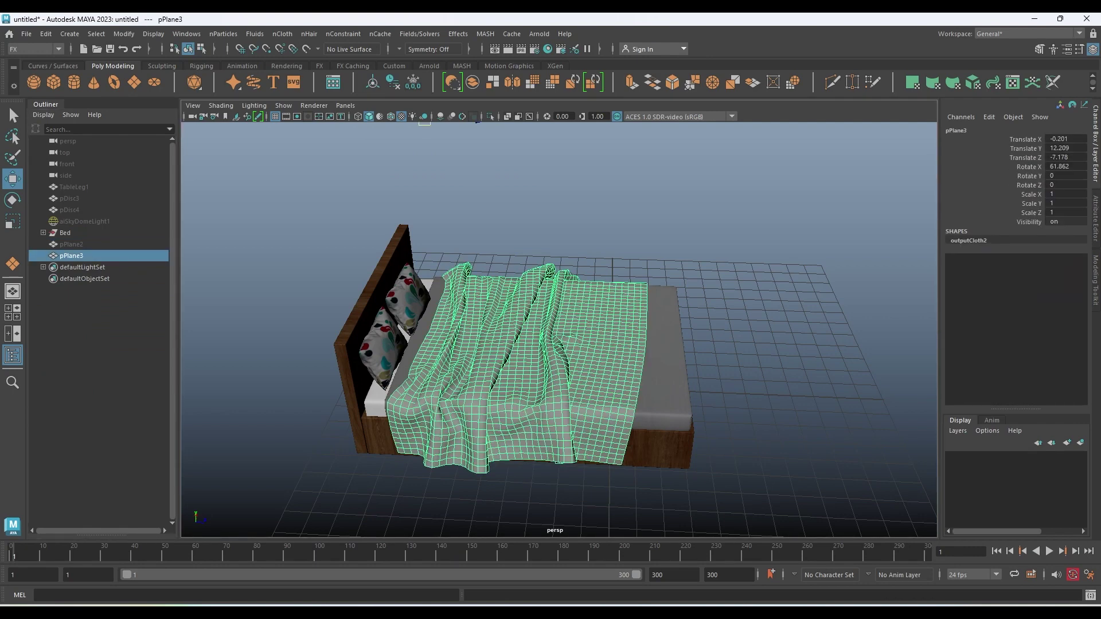
pyautogui.moveTo(590, 359); pyautogui.dragTo(631, 359)
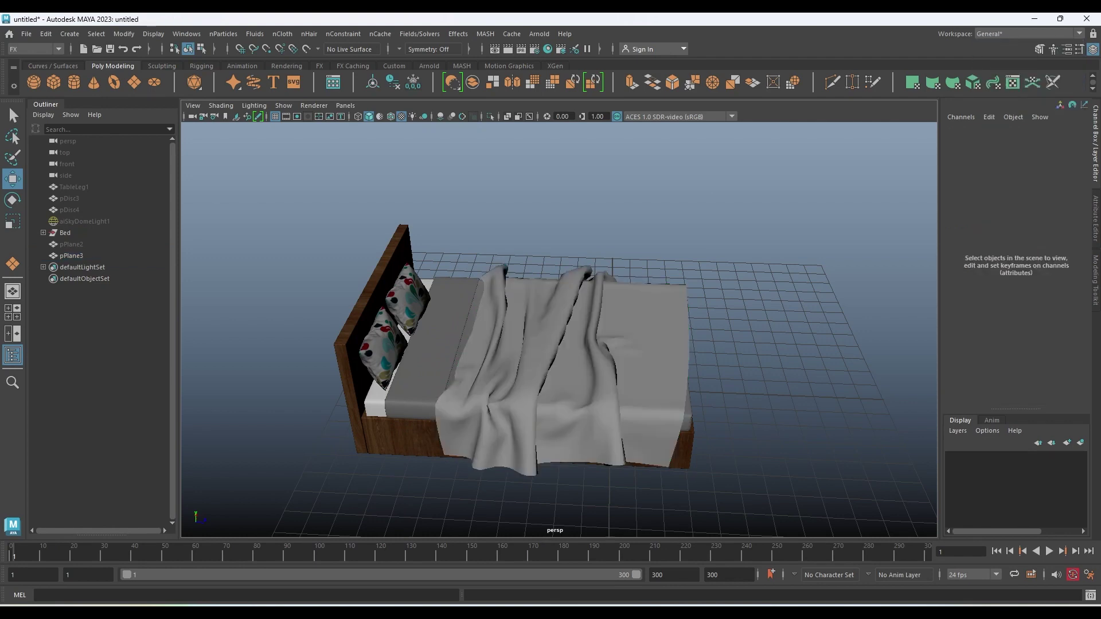
pyautogui.click(1026, 33)
pyautogui.click(1026, 105)
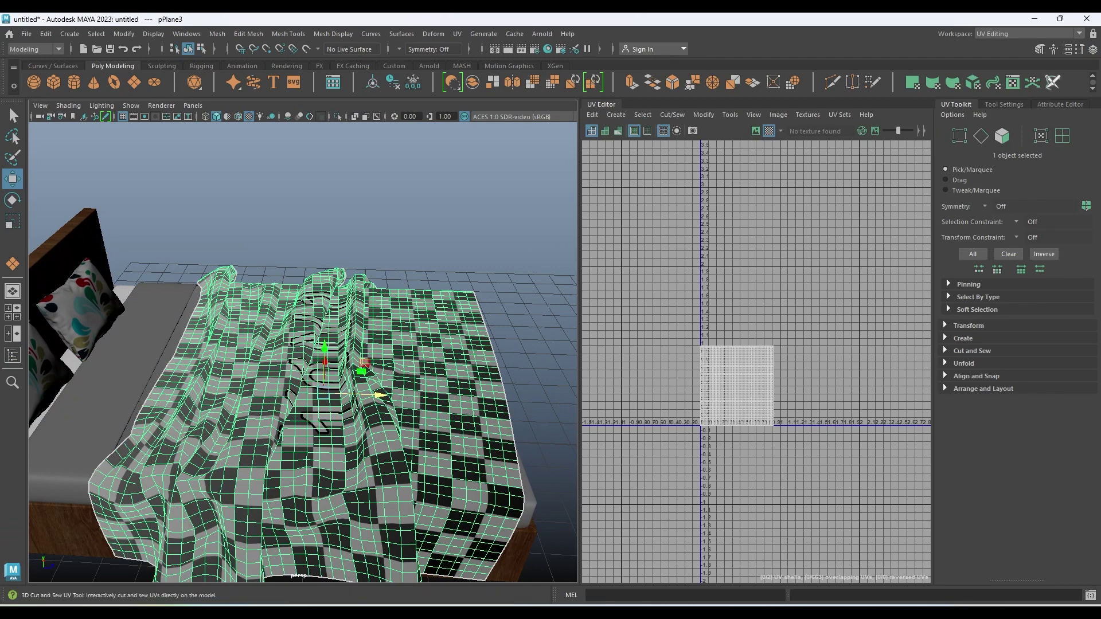
# Return to the General workspace and assign pPlane3 a new aiStandardSurface material
pyautogui.click(1026, 33)
pyautogui.click(987, 46)
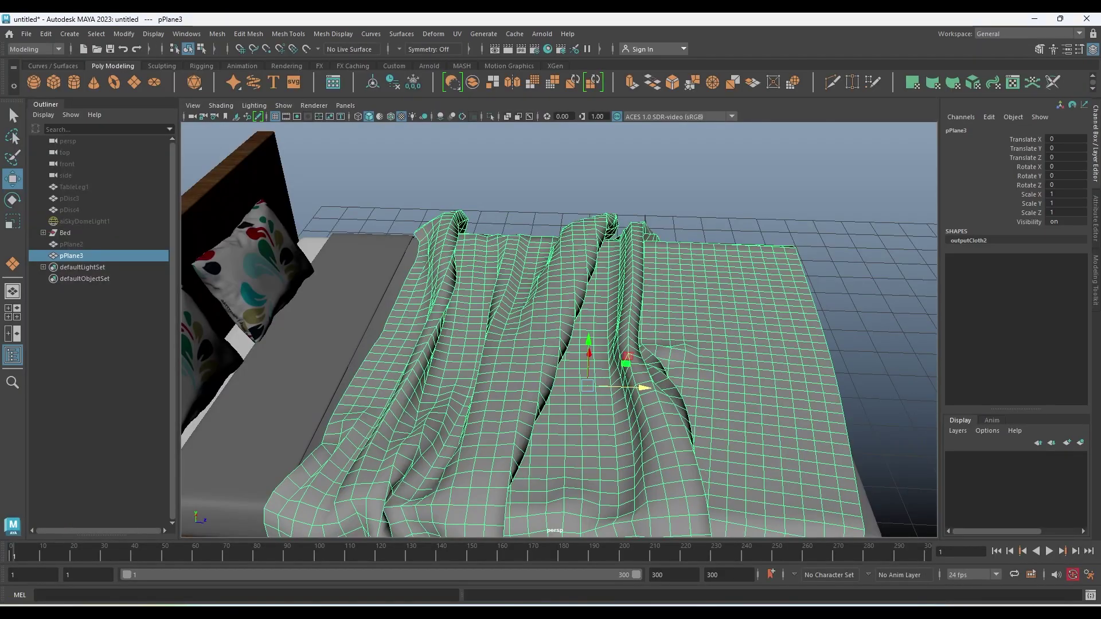
pyautogui.keyDown('alt'); pyautogui.moveTo(608, 275); pyautogui.dragTo(647, 273); pyautogui.keyUp('alt')
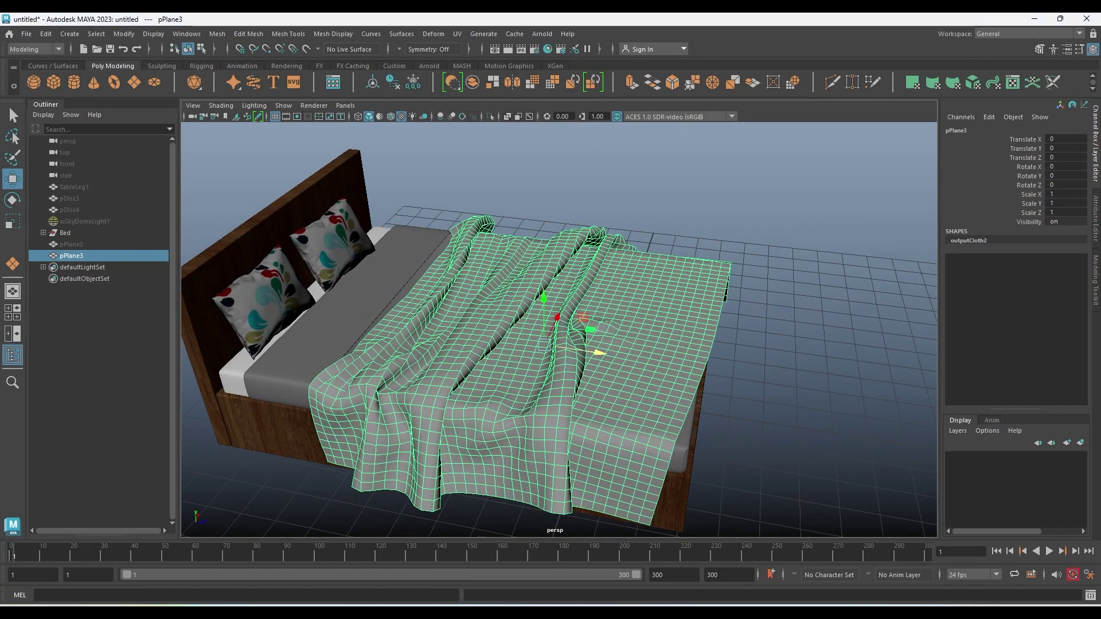
pyautogui.rightClick(647, 274)
pyautogui.click(645, 568)
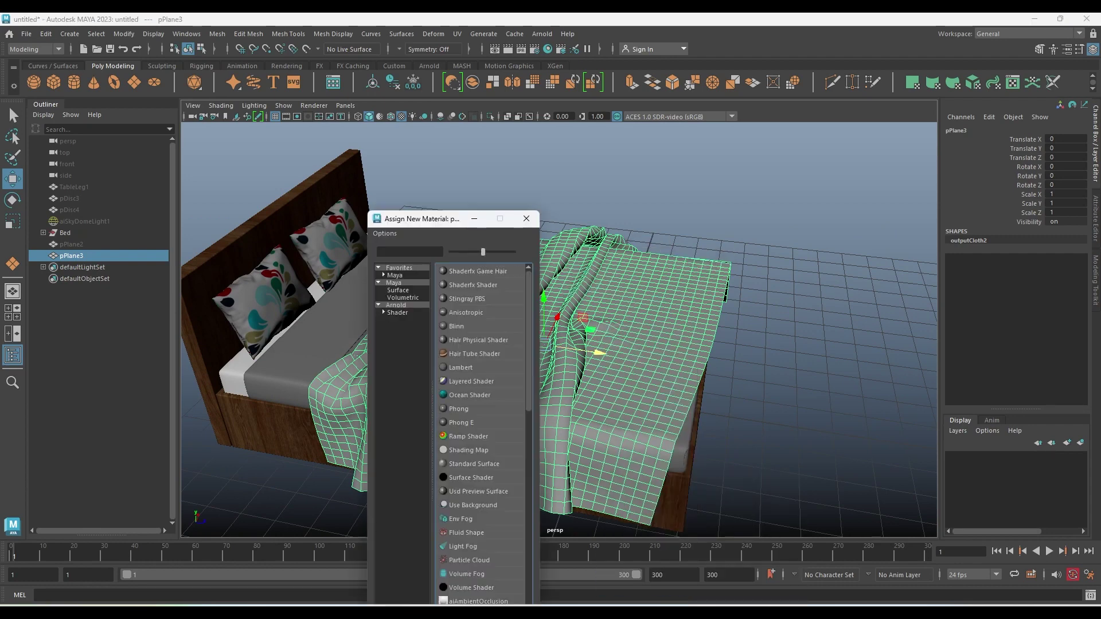
pyautogui.click(397, 312)
# Connect a File texture to the material's Base Color and browse for the pattern image
pyautogui.click(476, 422)
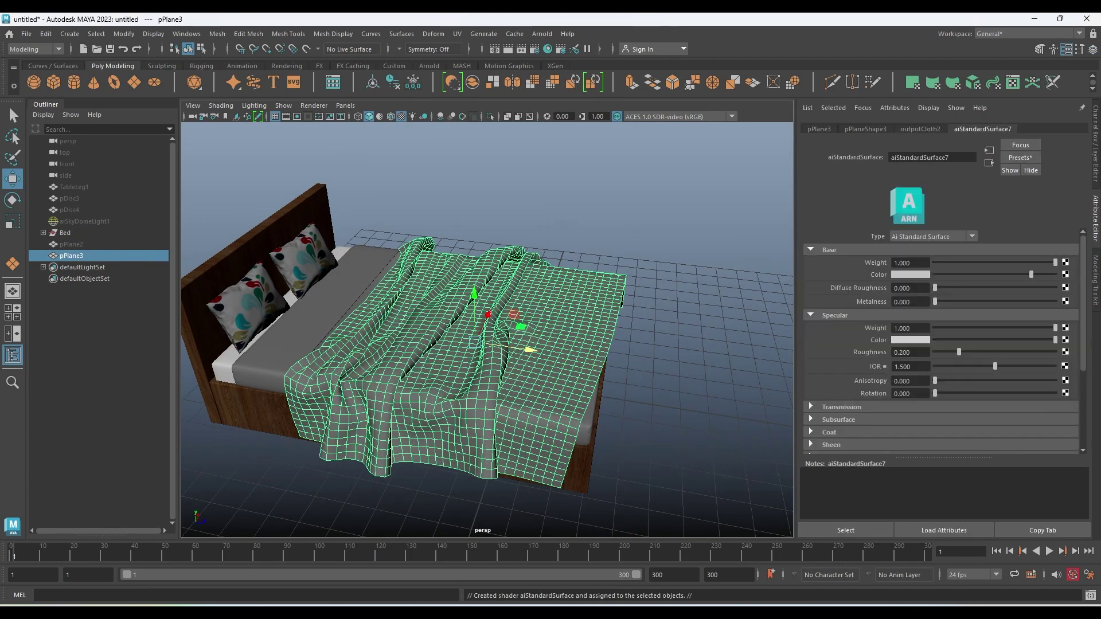
pyautogui.click(1064, 275)
pyautogui.click(465, 312)
pyautogui.click(1067, 285)
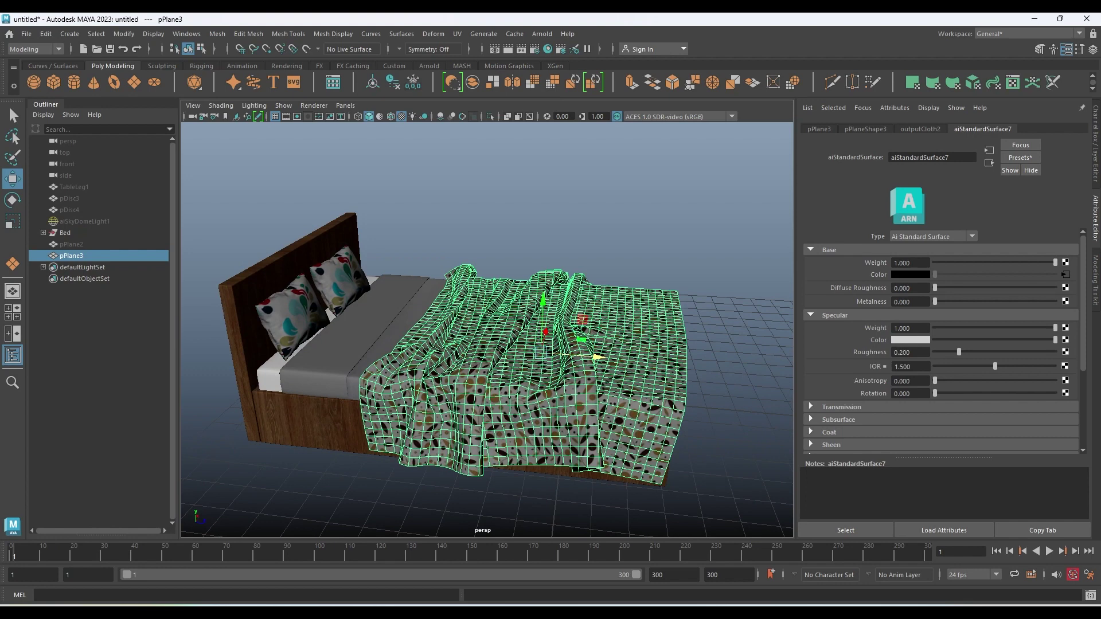
# In the FX menu set, make pPlane3 an nCloth and the Bed a passive collider
pyautogui.click(34, 49)
pyautogui.click(23, 95)
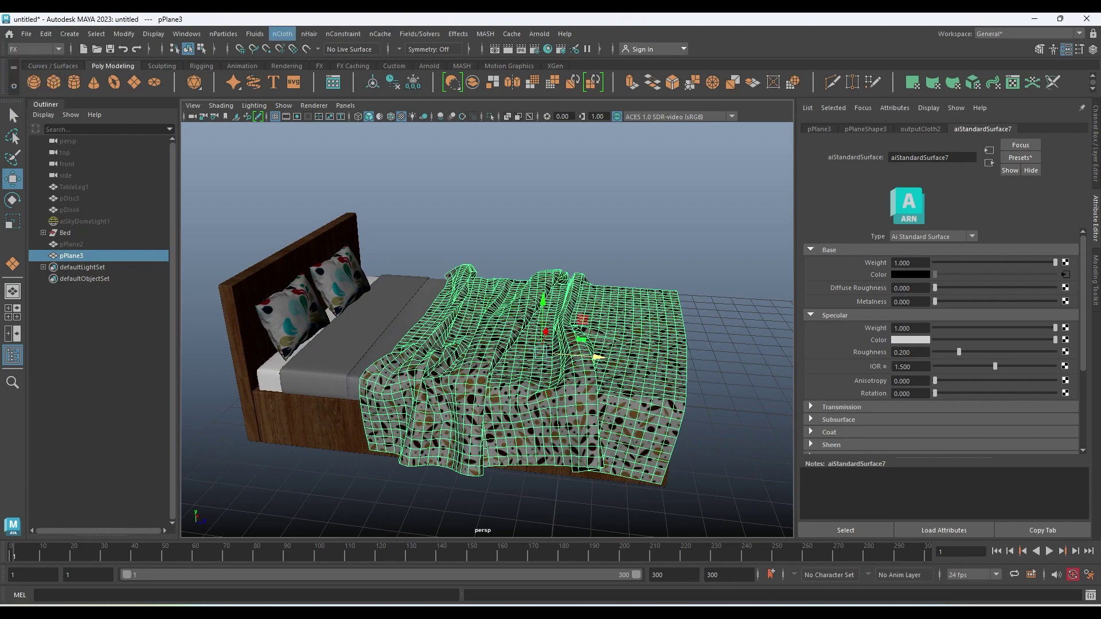
pyautogui.click(282, 33)
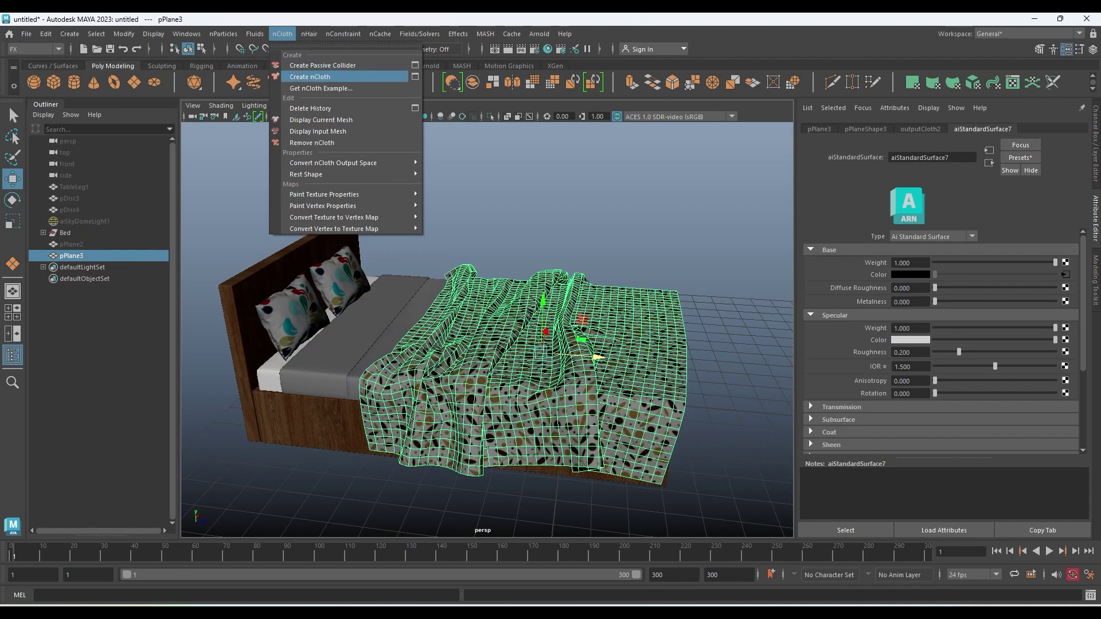
pyautogui.click(310, 76)
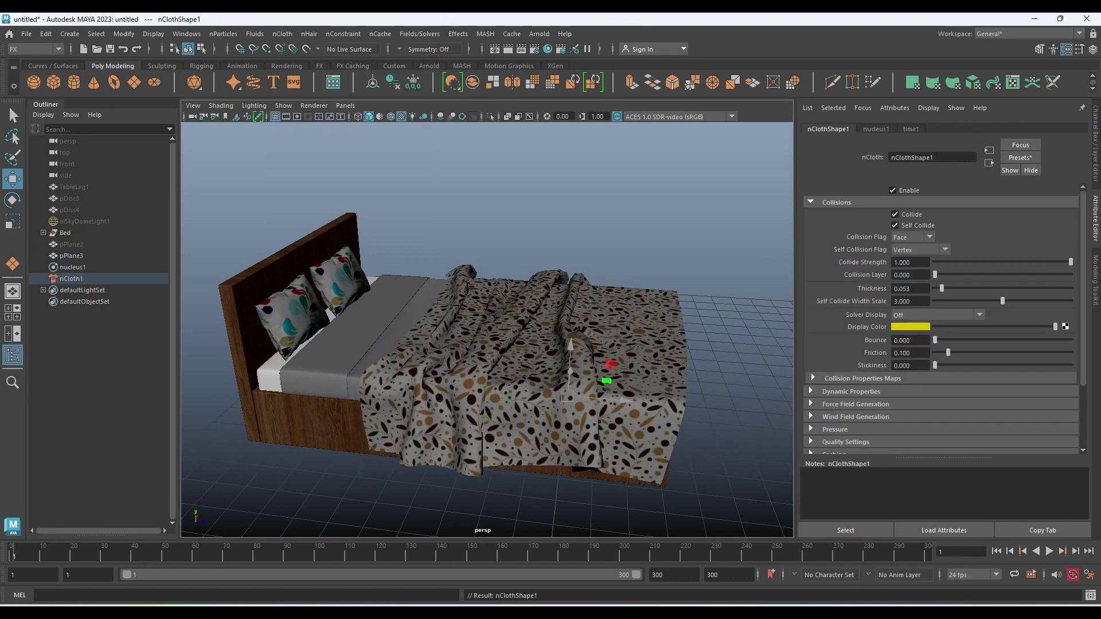
pyautogui.click(64, 233)
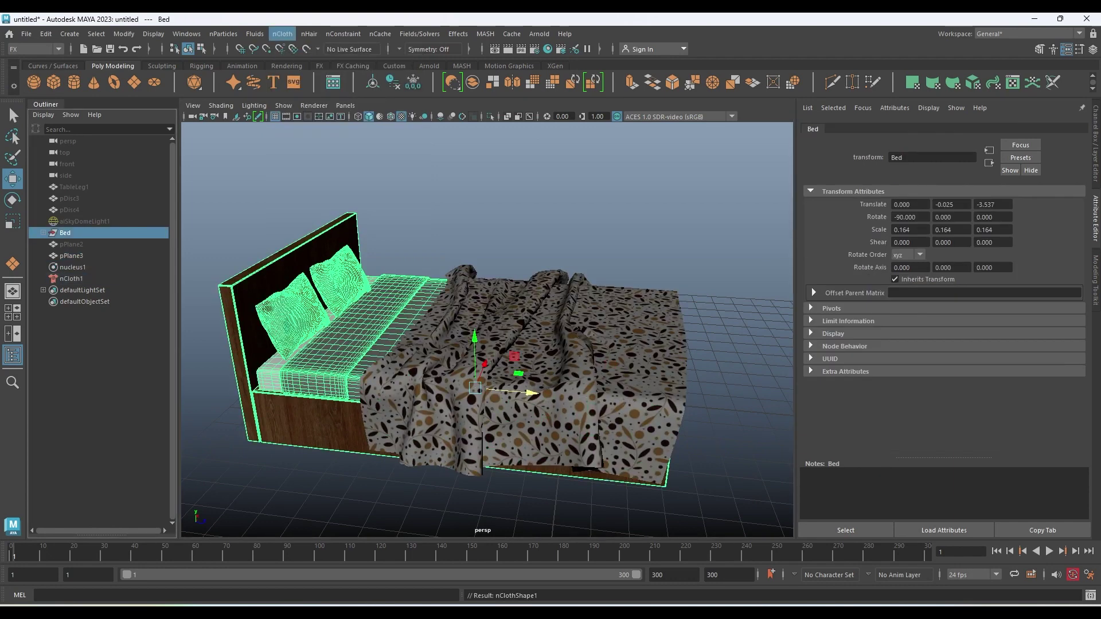
pyautogui.click(282, 34)
pyautogui.click(309, 64)
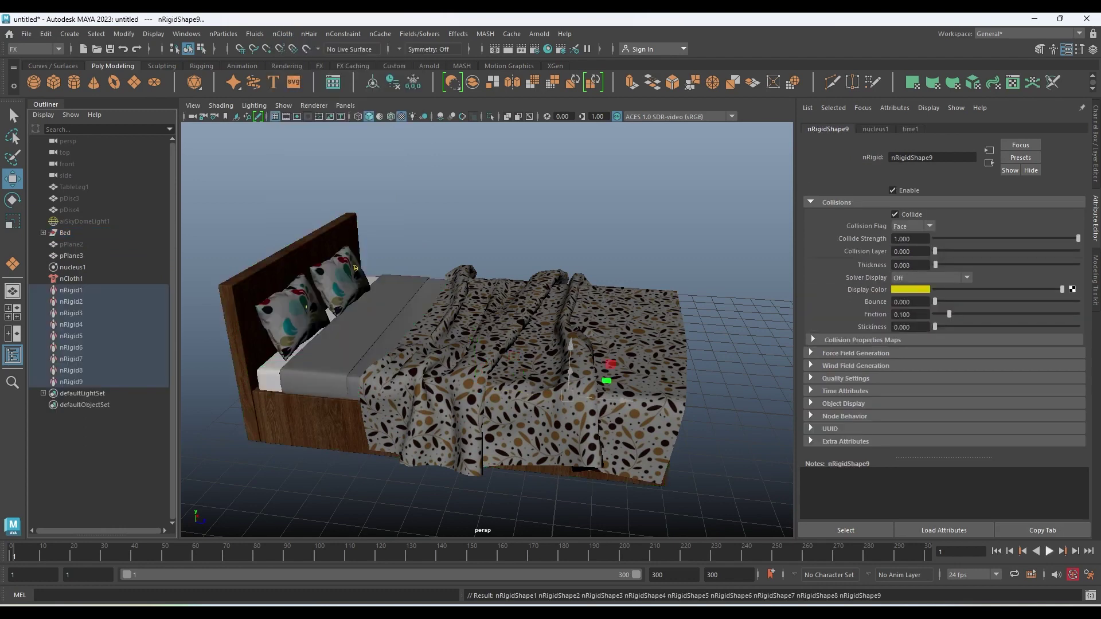
# Simulate the sheet draping to frame 33 and orbit around the bed to inspect it
pyautogui.hotkey('alt', 'v')
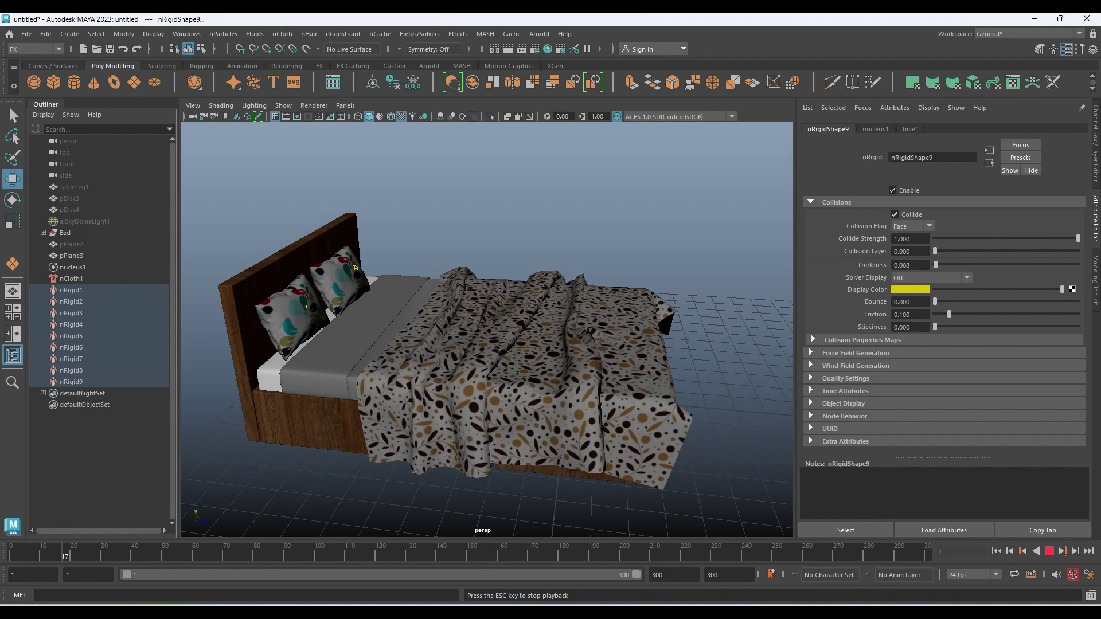
pyautogui.press('Escape')
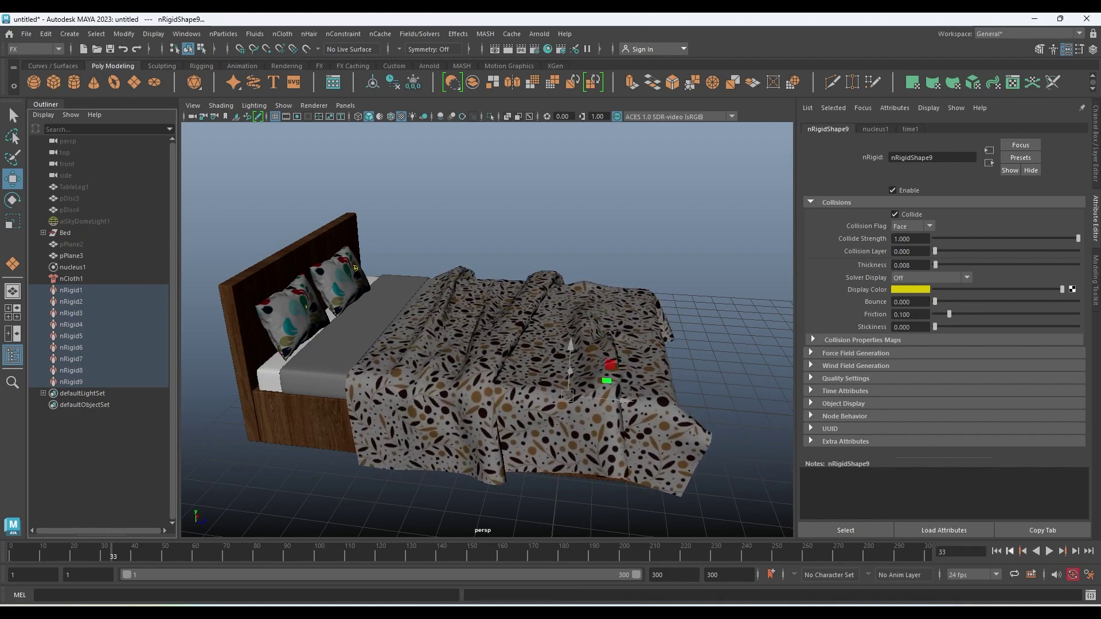
pyautogui.keyDown('alt'); pyautogui.moveTo(487, 321); pyautogui.dragTo(344, 321); pyautogui.keyUp('alt')
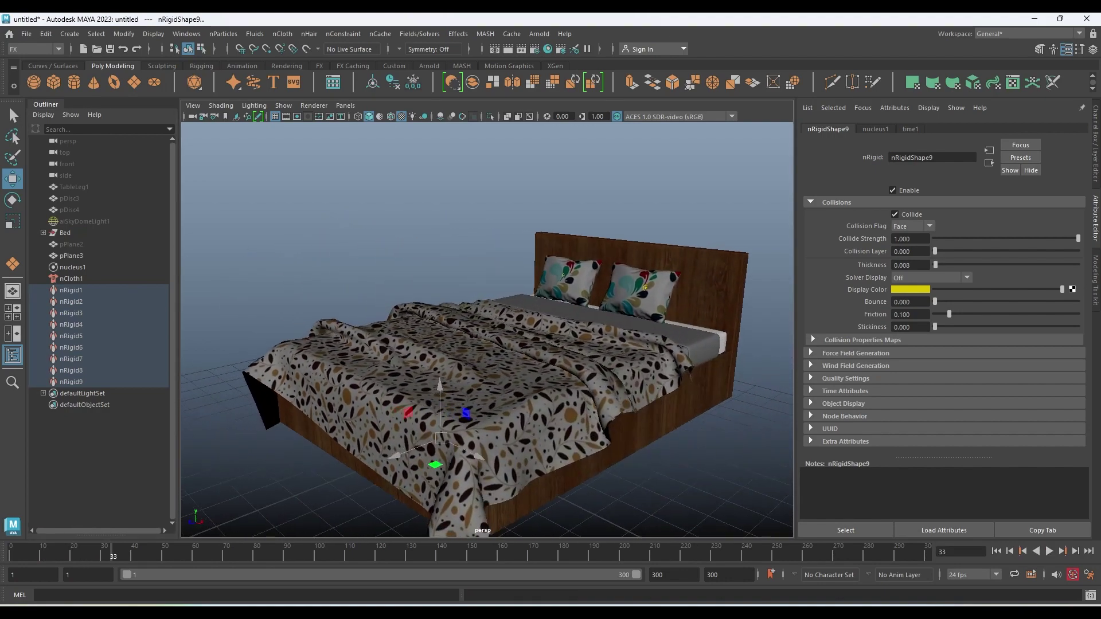
pyautogui.keyDown('alt'); pyautogui.moveTo(487, 321); pyautogui.dragTo(247, 321); pyautogui.keyUp('alt')
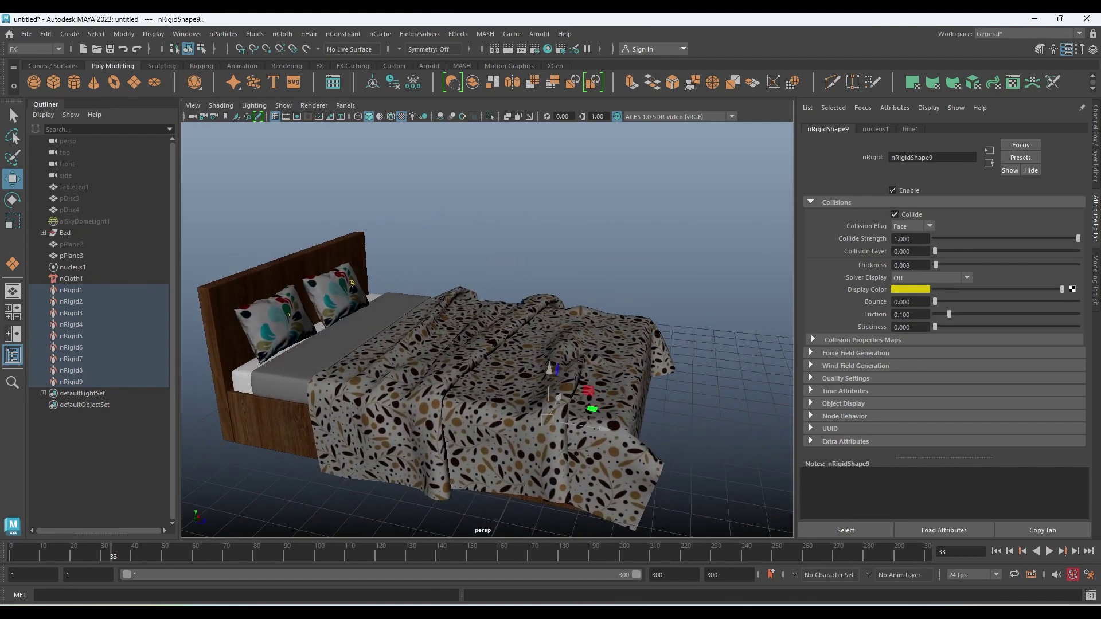
# Duplicate the draped sheet as pPlane4, remove the original cloth nodes, and frame the bed
pyautogui.click(573, 380)
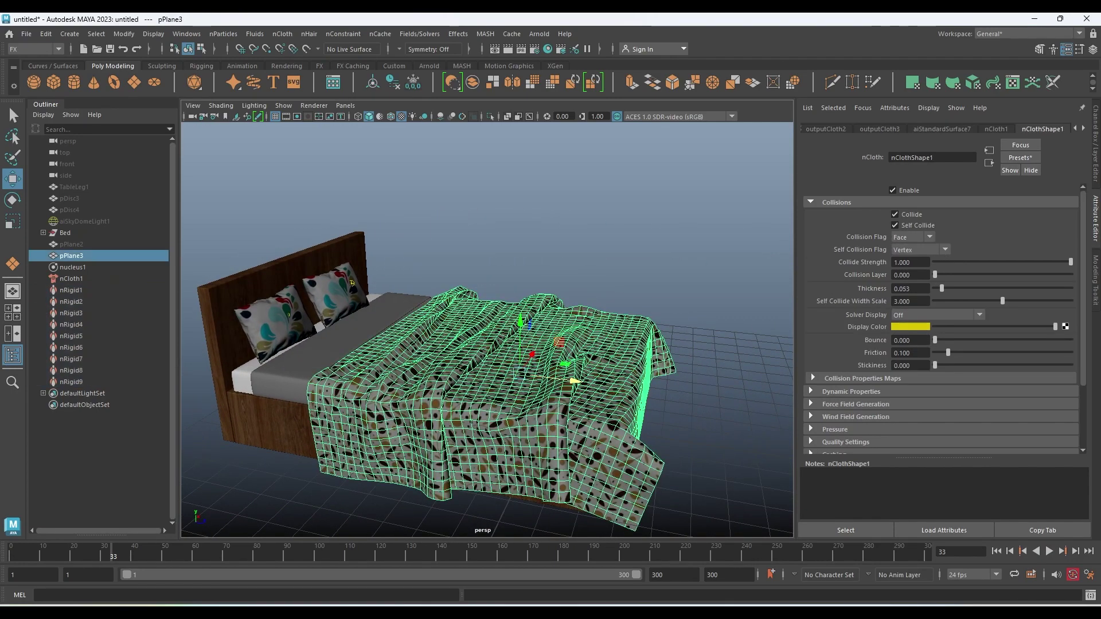
pyautogui.hotkey('ctrl', 'd')
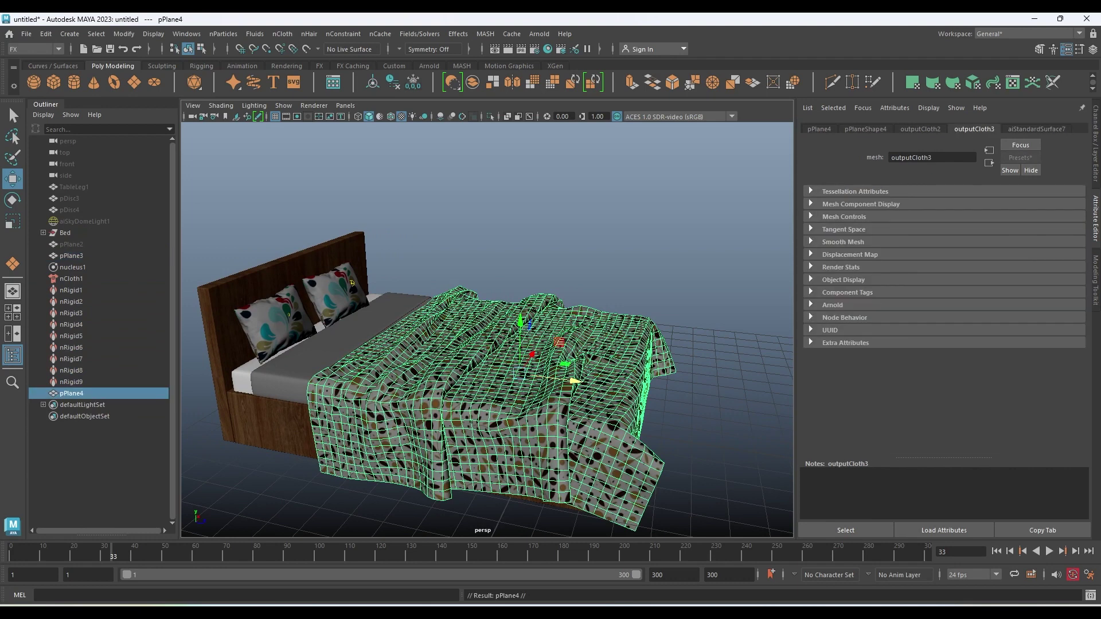
pyautogui.hotkey('ctrl', 'z')
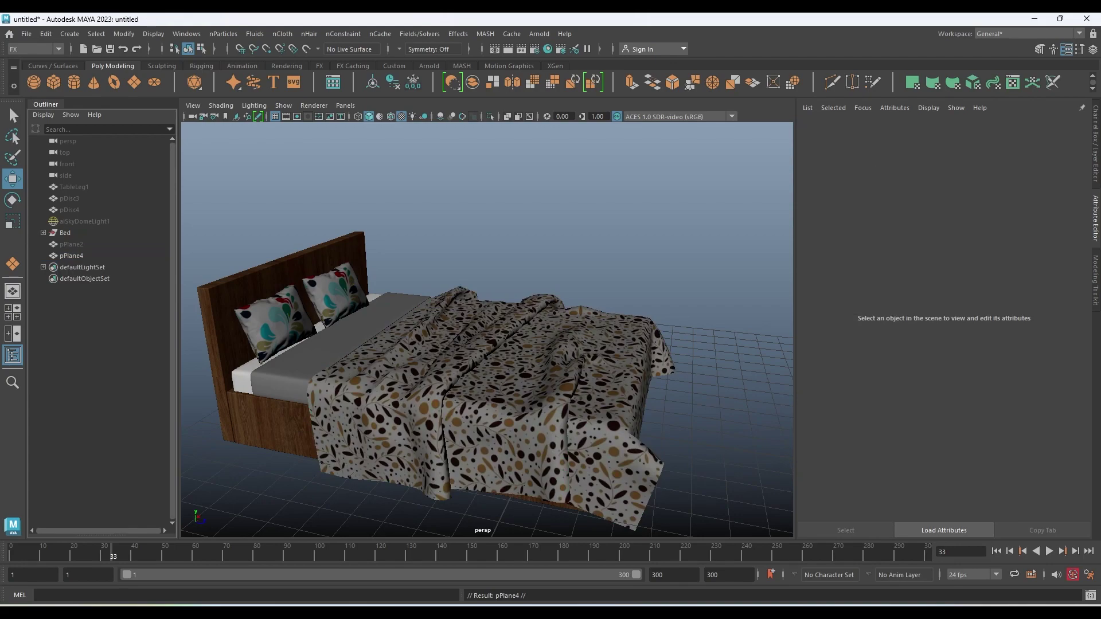
pyautogui.press('f')
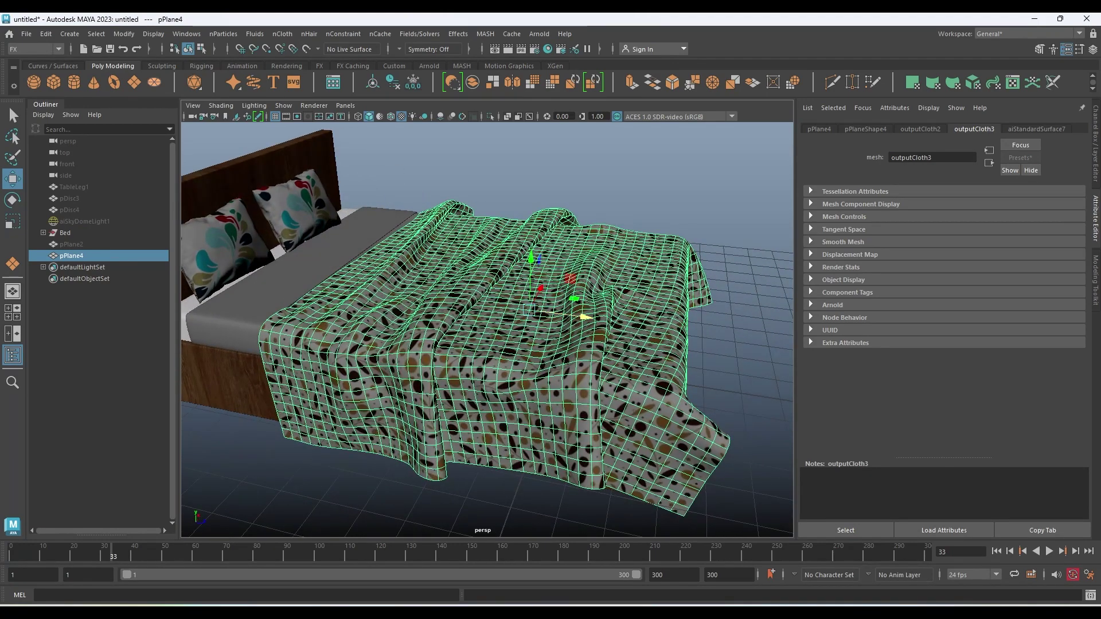
# Start the Smooth sculpt brush on the duplicated sheet from the Sculpting shelf, framing the whole bed
pyautogui.click(162, 66)
pyautogui.click(33, 82)
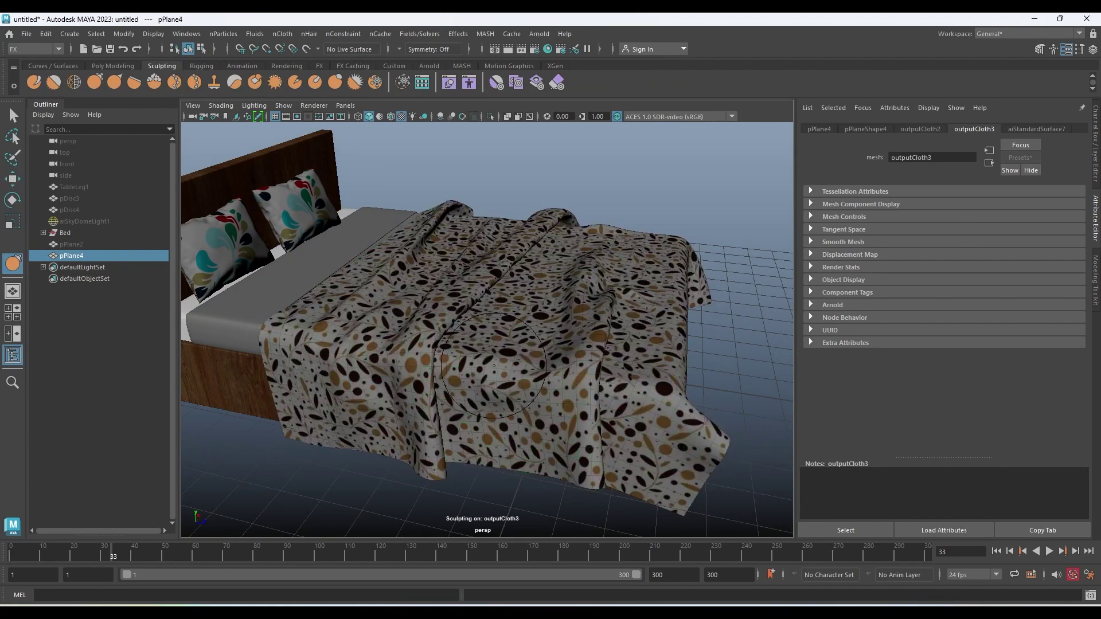
pyautogui.scroll(3, 528, 398)
pyautogui.scroll(2, 528, 398)
pyautogui.scroll(-5, 527, 398)
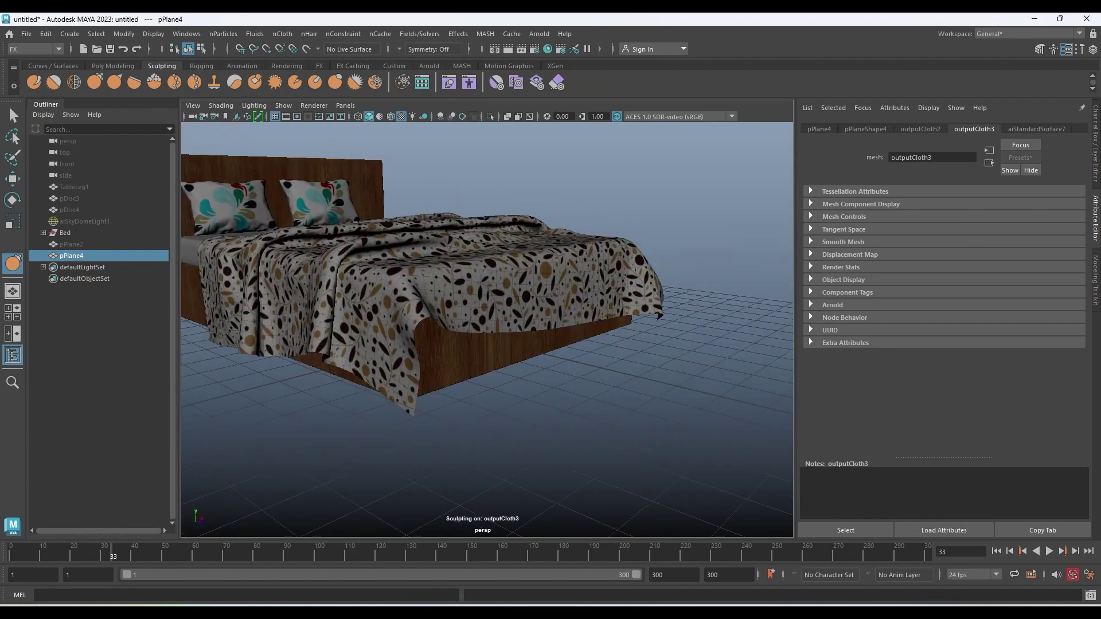
pyautogui.moveTo(528, 398)
pyautogui.keyDown('alt'); pyautogui.mouseDown()
pyautogui.moveTo(311, 311)
pyautogui.moveTo(401, 287)
pyautogui.moveTo(487, 309)
pyautogui.moveTo(614, 221)
pyautogui.mouseUp(); pyautogui.keyUp('alt')
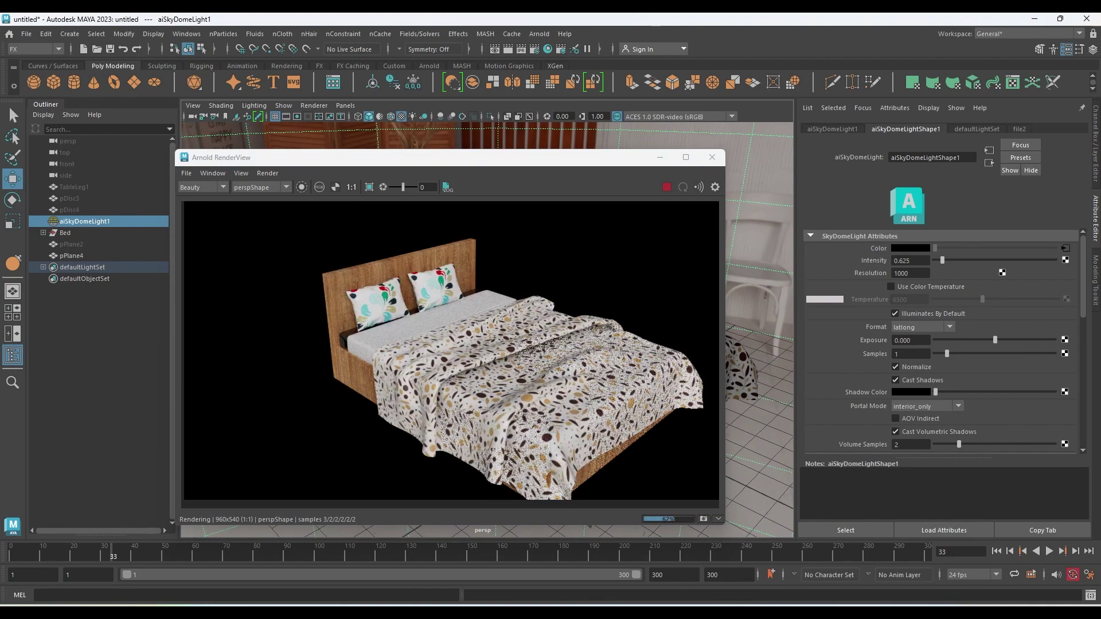
# Close the Arnold RenderView via its File menu, then select aiSkyDomeLight1 in the Outliner and hide it
pyautogui.click(187, 173)
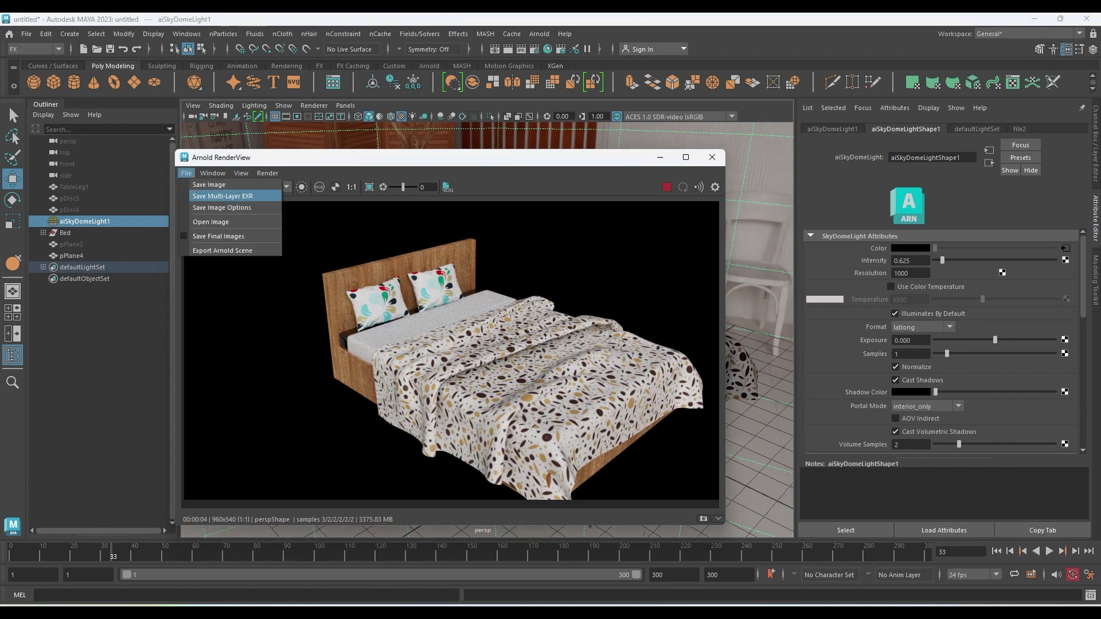
pyautogui.click(207, 250)
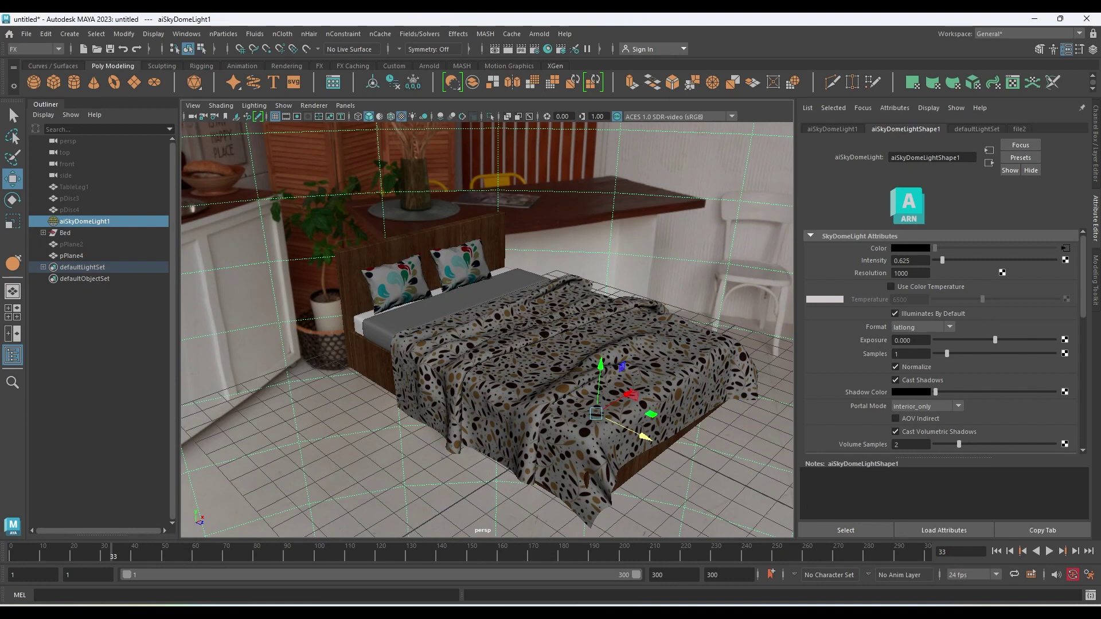
pyautogui.click(573, 402)
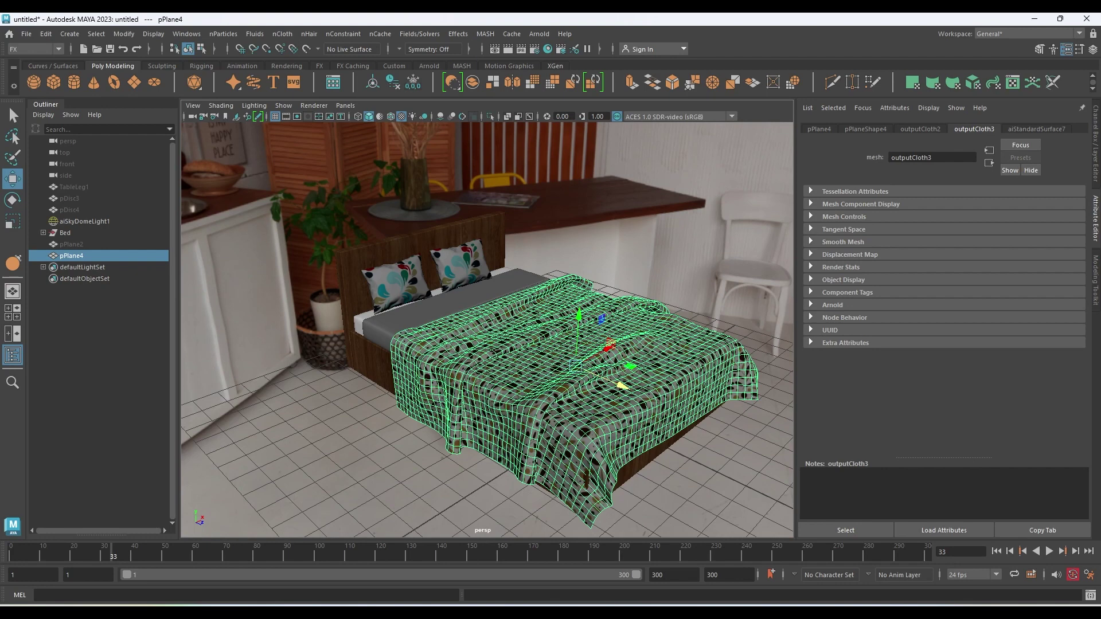
pyautogui.click(85, 221)
pyautogui.press('h')
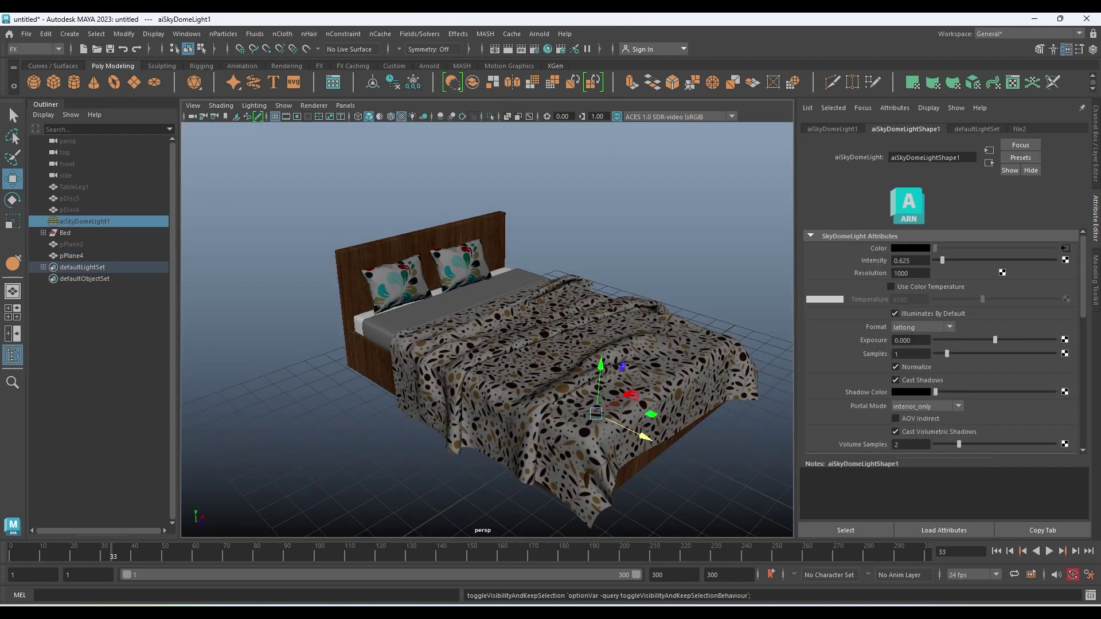